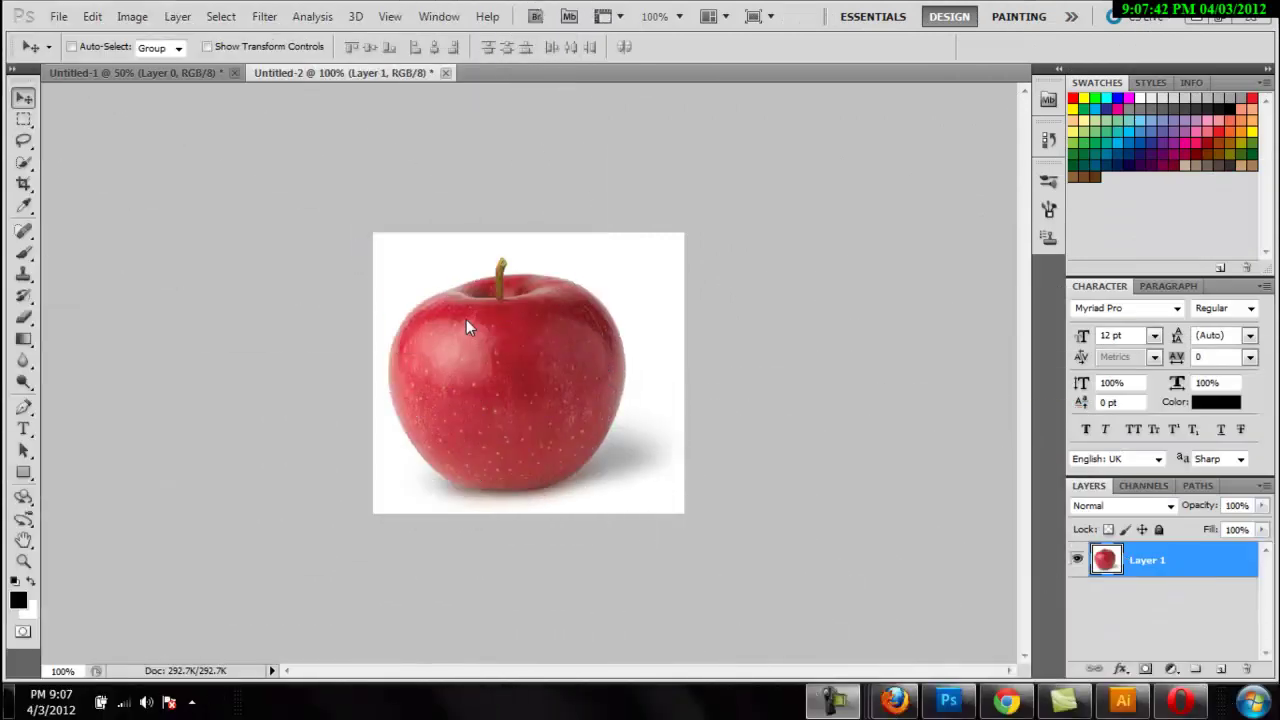
# Leave the apple photo in its original place, zoom into the apple, and select the Pen tool
pyautogui.moveTo(450, 222)
pyautogui.mouseDown()
pyautogui.moveTo(548, 375)
pyautogui.moveTo(451, 274)
pyautogui.mouseUp()
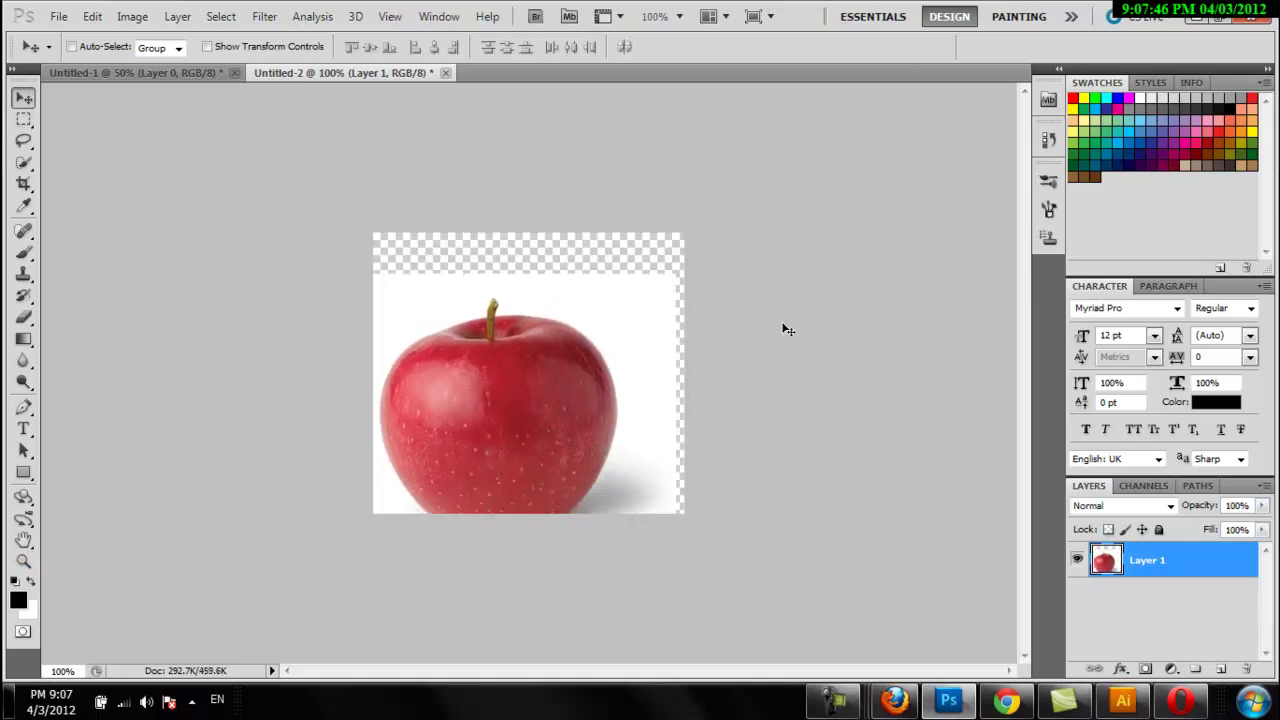
pyautogui.hotkey('ctrl', 'z')
pyautogui.click(24, 561)
pyautogui.moveTo(364, 232); pyautogui.dragTo(723, 519)
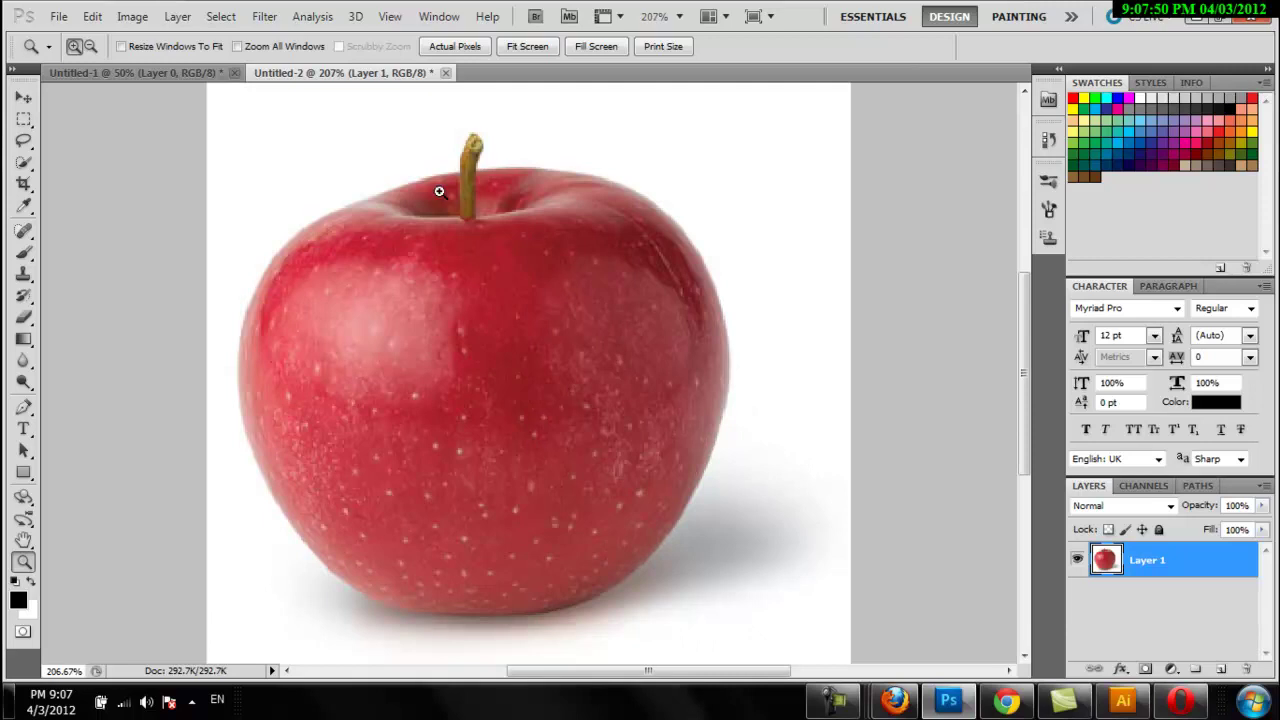
pyautogui.click(24, 407)
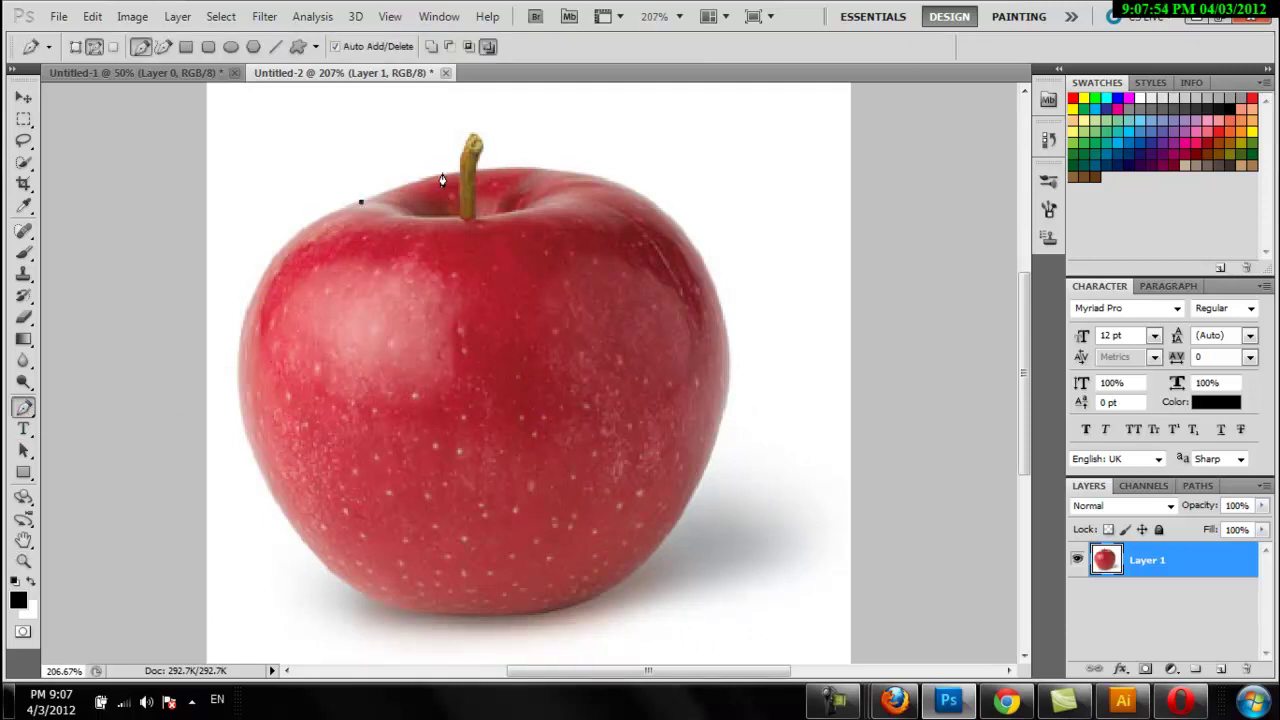
# Anchor the apple's top edge, zoom to 600%, and add a corner anchor at the stem base
pyautogui.moveTo(451, 178); pyautogui.dragTo(481, 172)
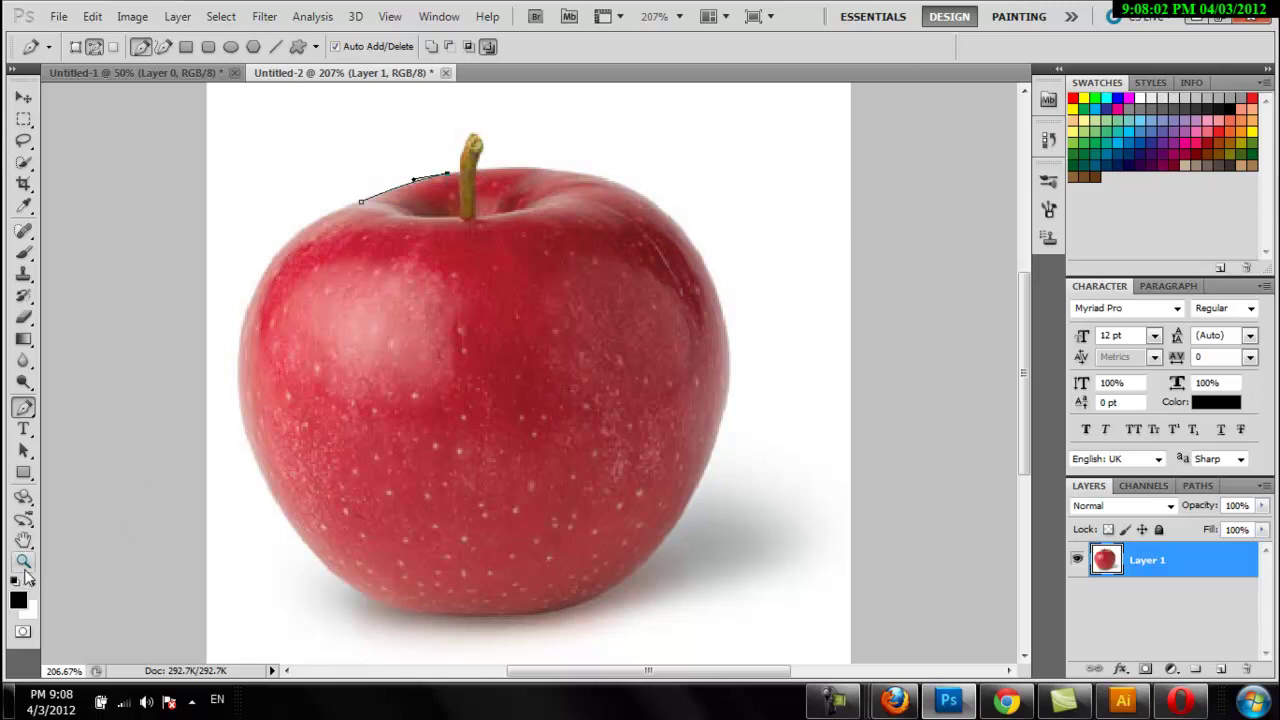
pyautogui.hotkey('ctrl', '+')
pyautogui.hotkey('ctrl', '+')
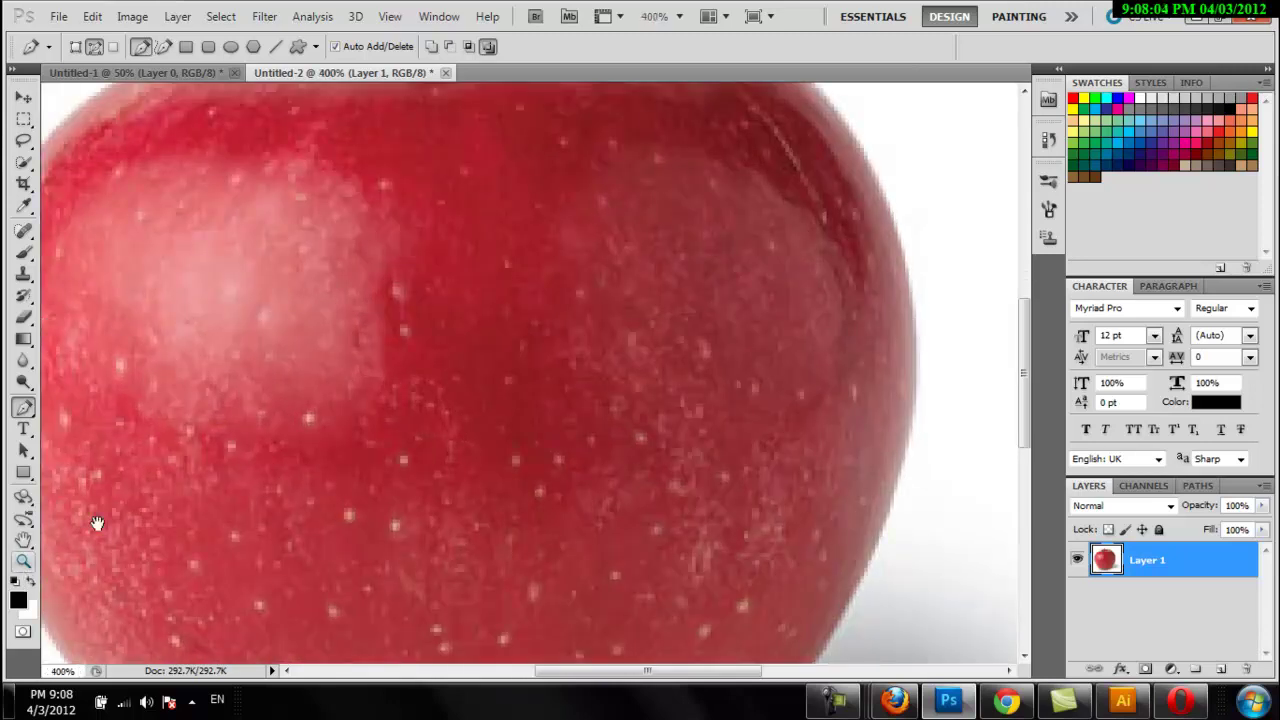
pyautogui.scroll(5, 362, 330)
pyautogui.scroll(1, 396, 328)
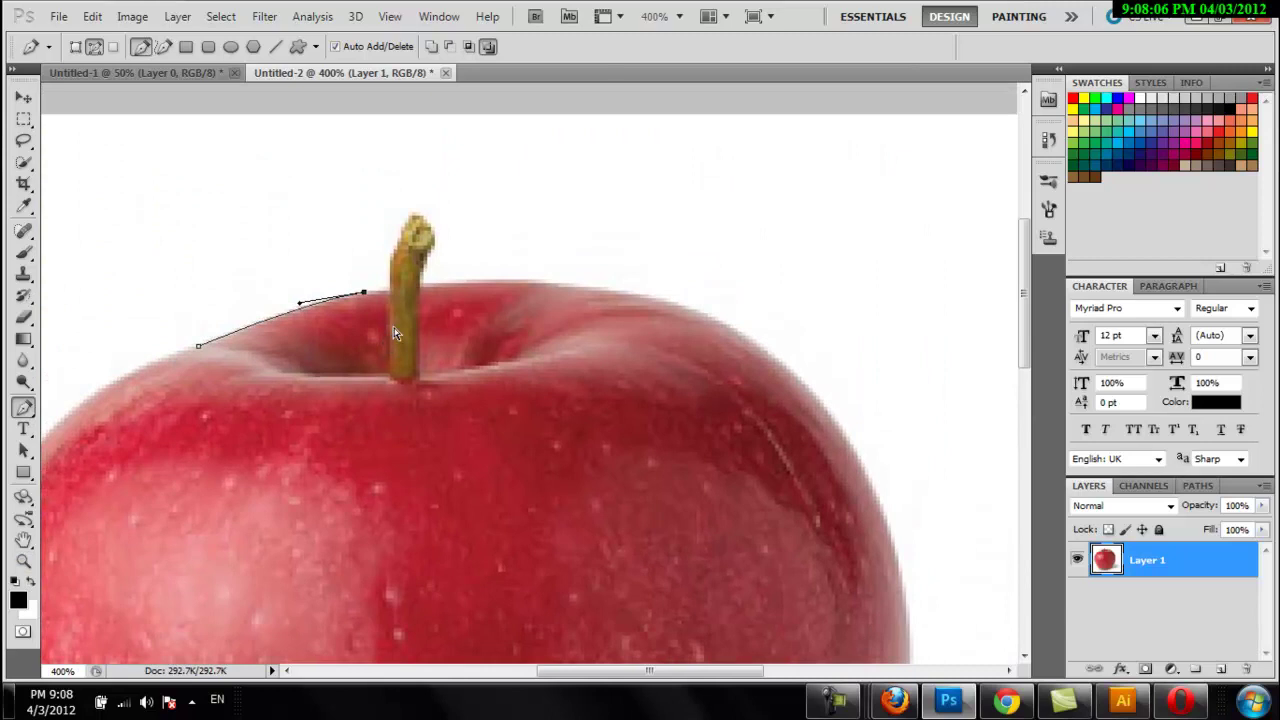
pyautogui.hotkey('ctrl', '+')
pyautogui.hotkey('ctrl', '+')
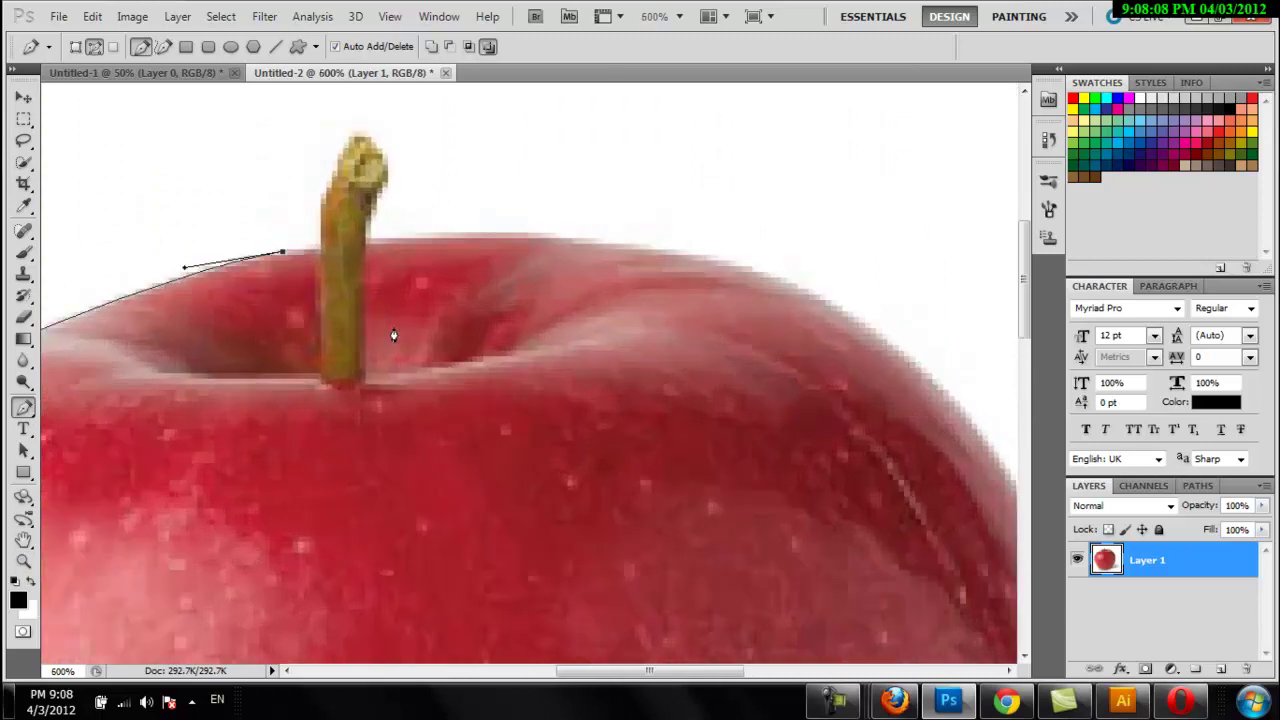
pyautogui.click(313, 248)
pyautogui.click(316, 250)
pyautogui.press('super')
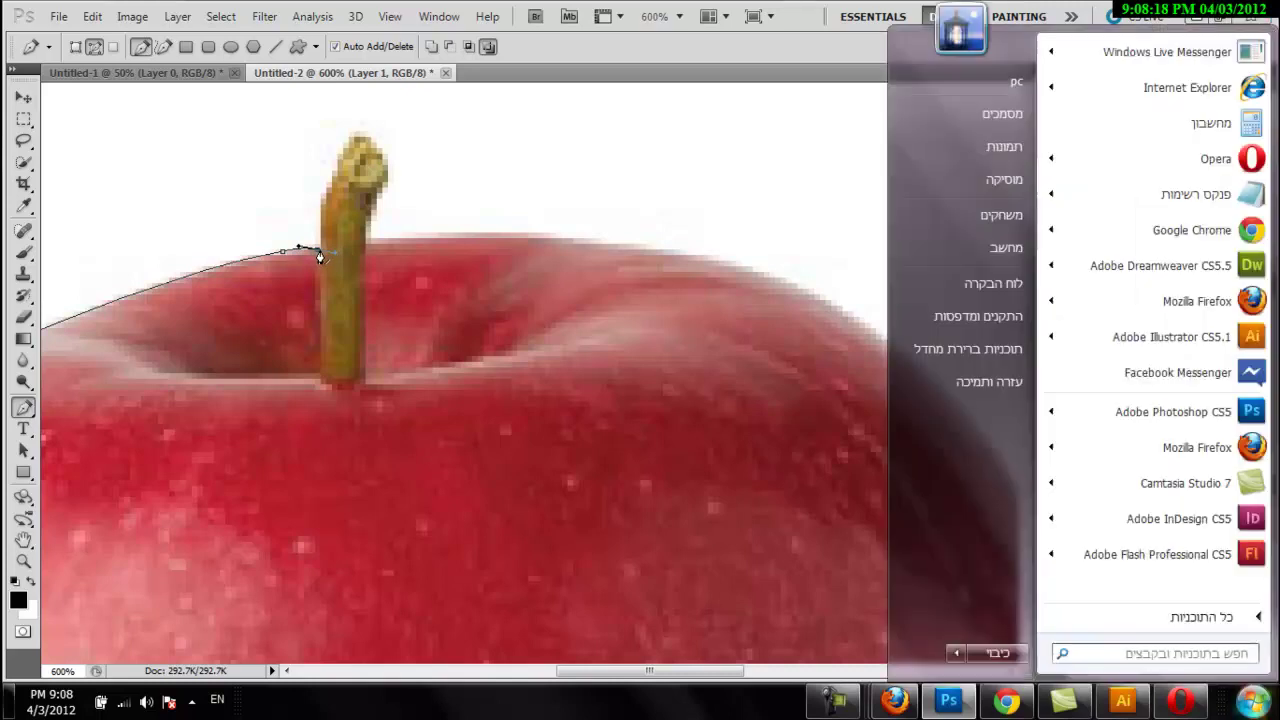
pyautogui.press('Escape')
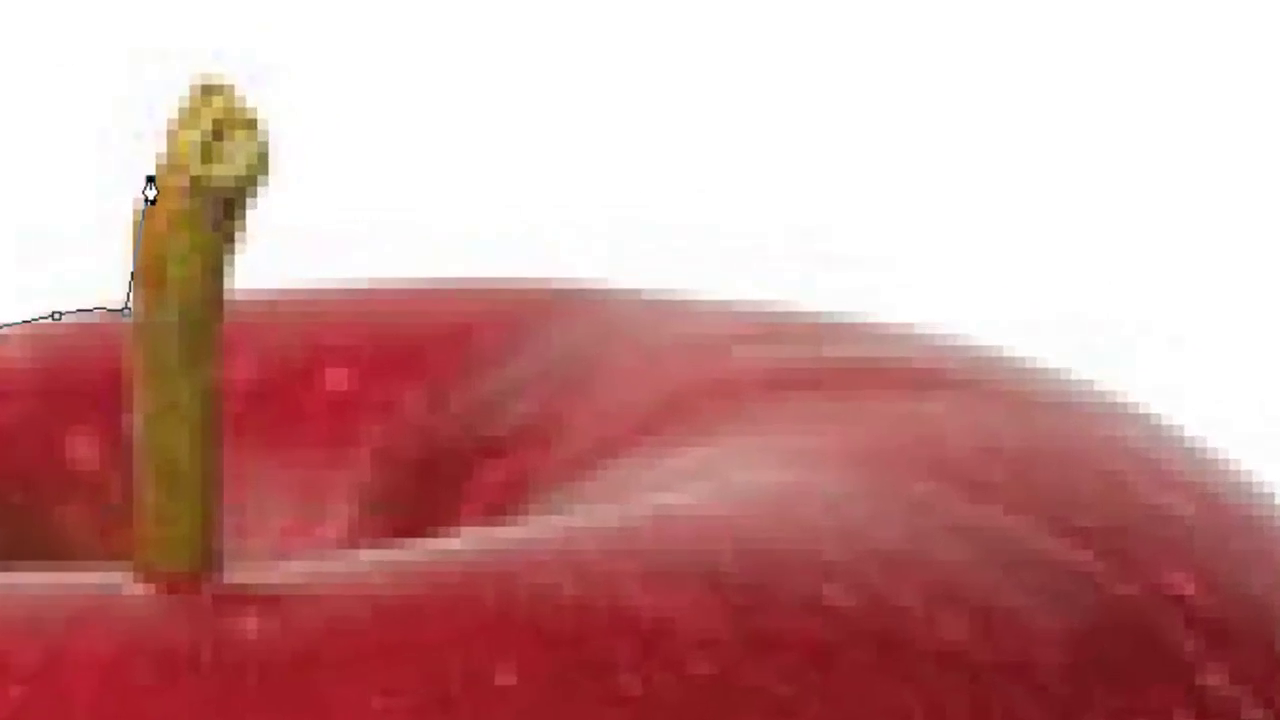
# Trace curved anchors up the stem's left side, over its top, and back down to the apple
pyautogui.click(128, 178)
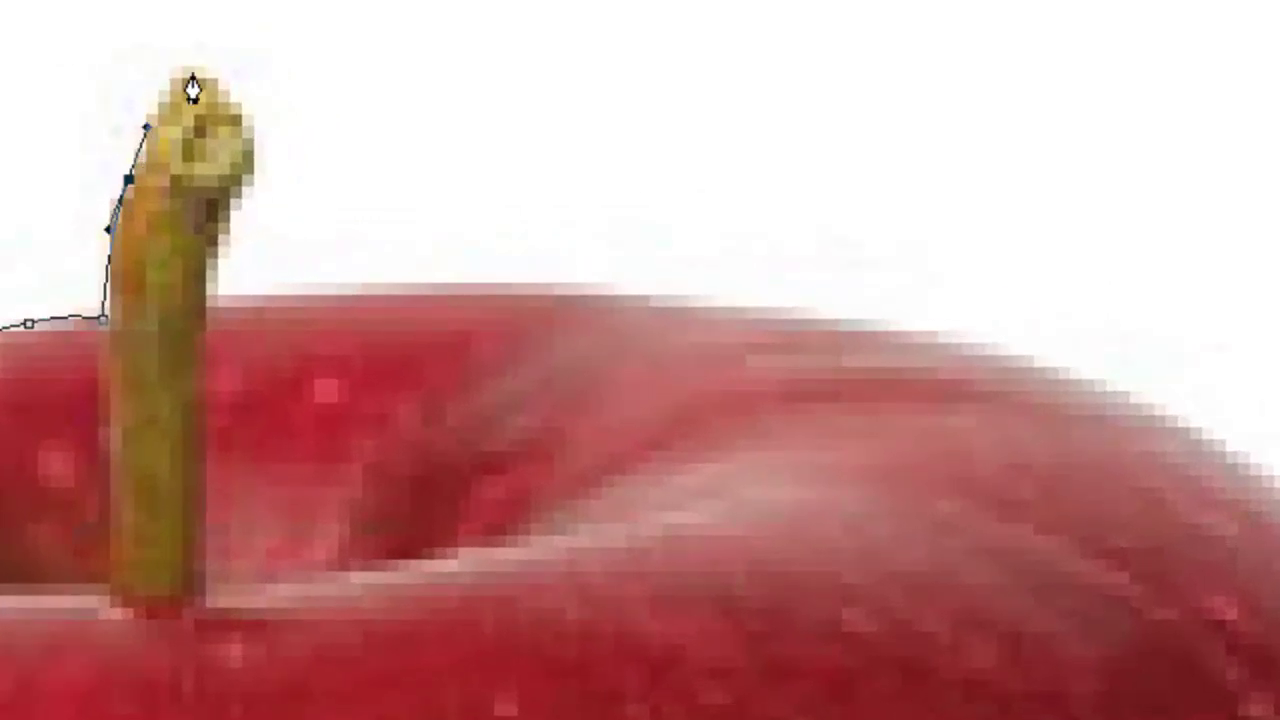
pyautogui.moveTo(200, 70); pyautogui.dragTo(211, 72)
pyautogui.moveTo(258, 138); pyautogui.dragTo(258, 155)
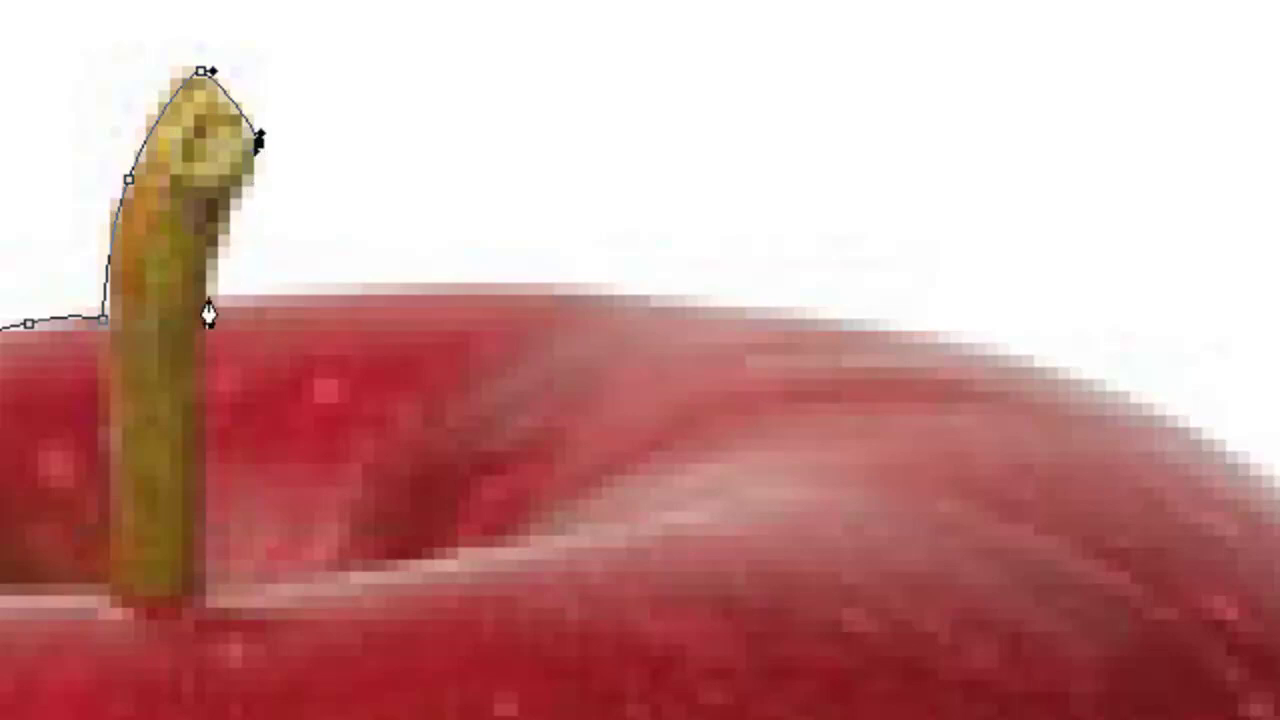
pyautogui.moveTo(206, 300); pyautogui.dragTo(211, 326)
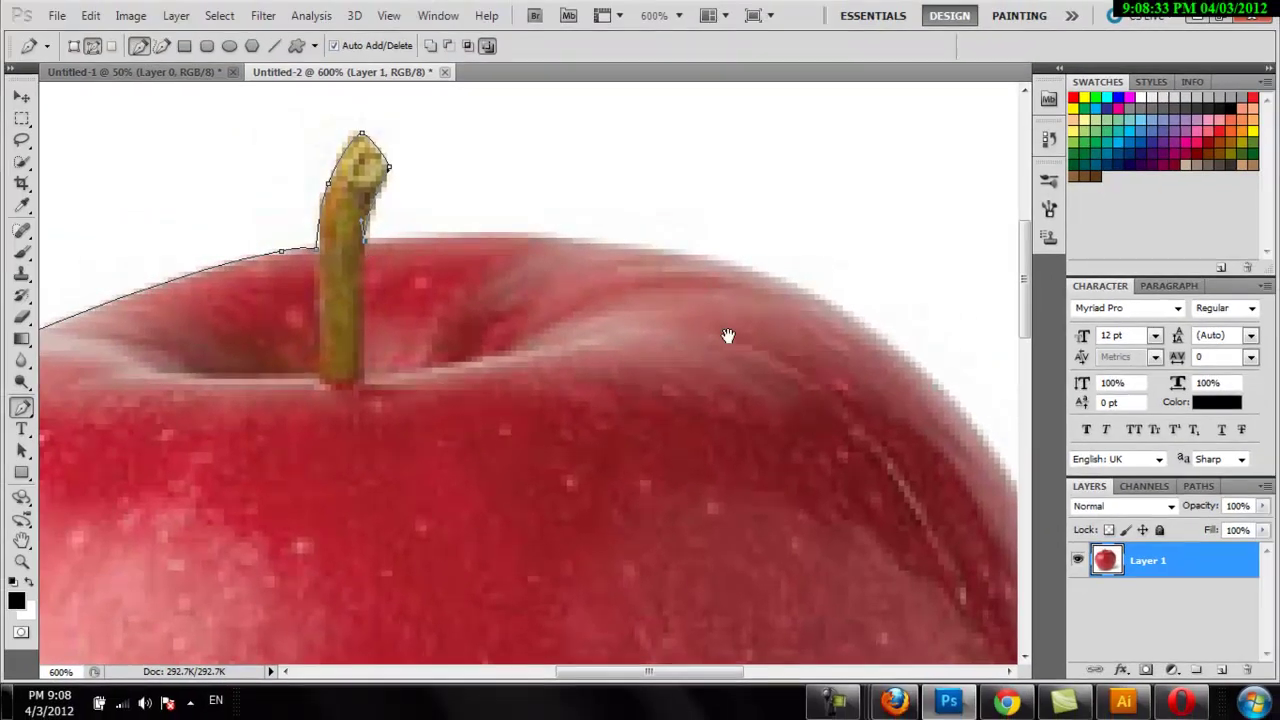
# Continue curved anchors along the apple's upper right edge and down its right side
pyautogui.moveTo(726, 337); pyautogui.dragTo(480, 277)
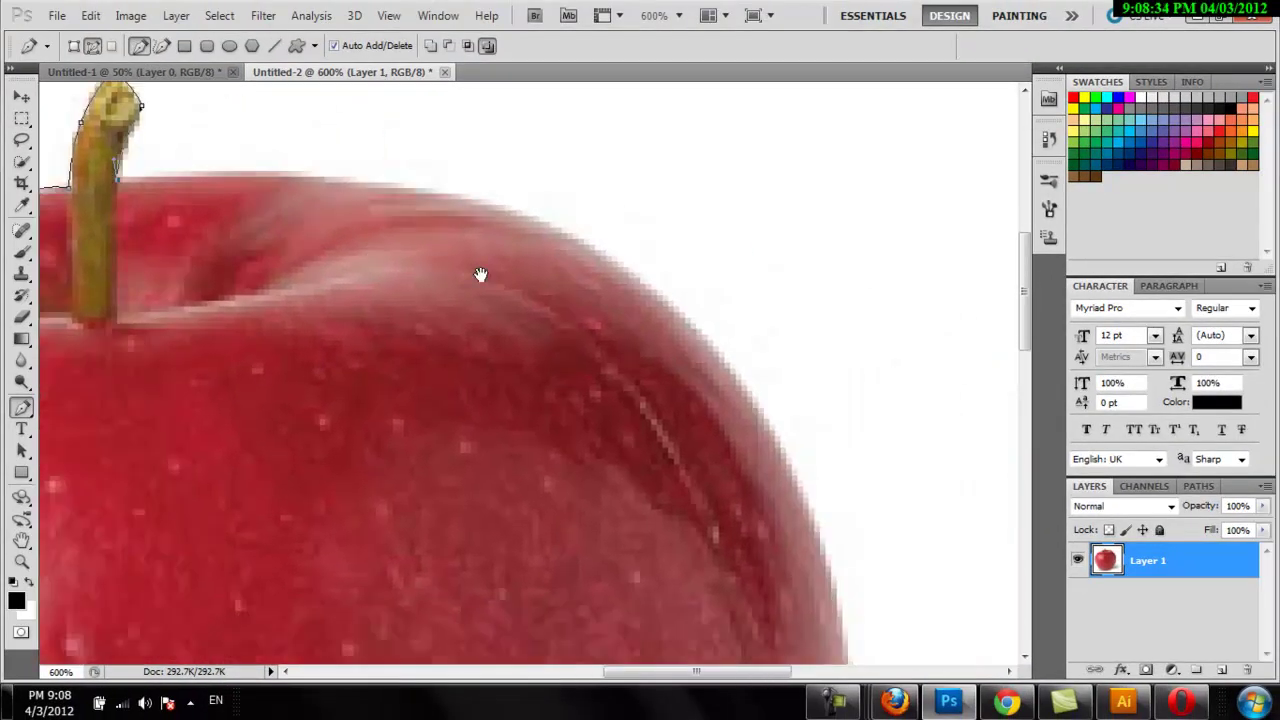
pyautogui.moveTo(610, 248)
pyautogui.mouseDown()
pyautogui.moveTo(813, 373)
pyautogui.moveTo(809, 361)
pyautogui.mouseUp()
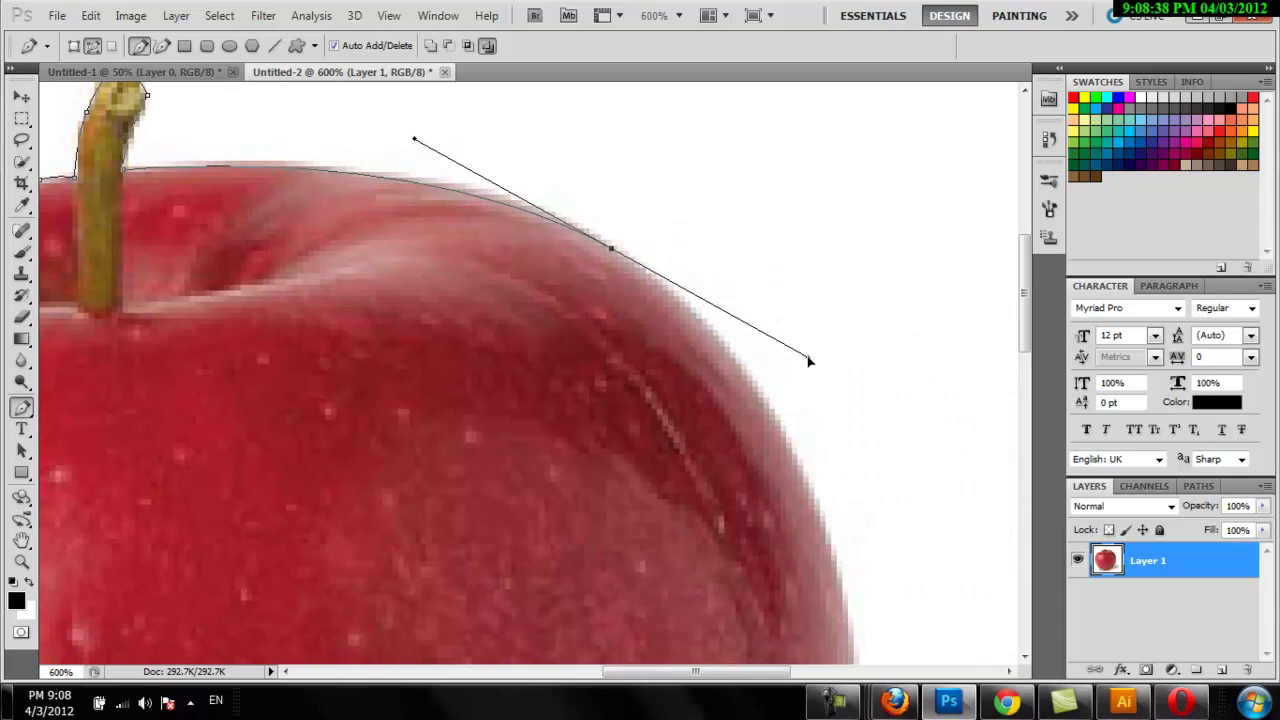
pyautogui.moveTo(681, 404); pyautogui.dragTo(531, 234)
pyautogui.click(725, 567)
pyautogui.moveTo(725, 567); pyautogui.dragTo(737, 655)
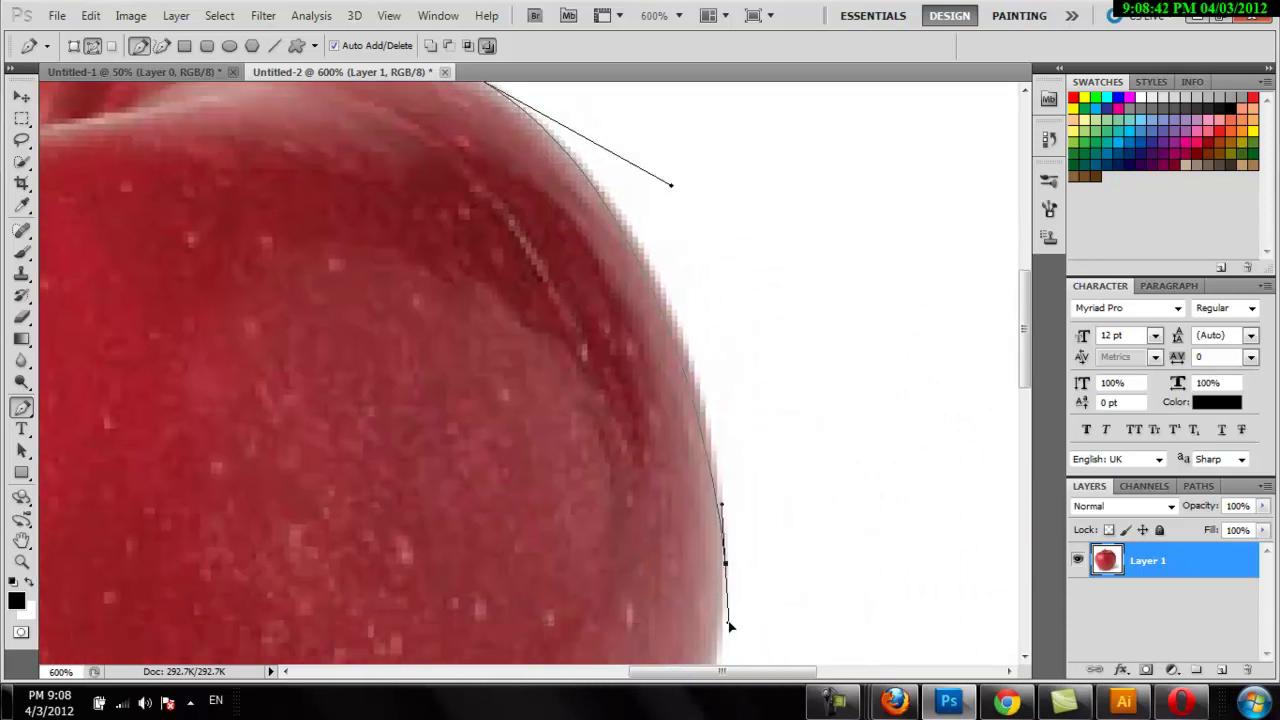
# Follow the apple's lower right curve and add an anchor on its bottom edge
pyautogui.moveTo(662, 570); pyautogui.dragTo(704, 291)
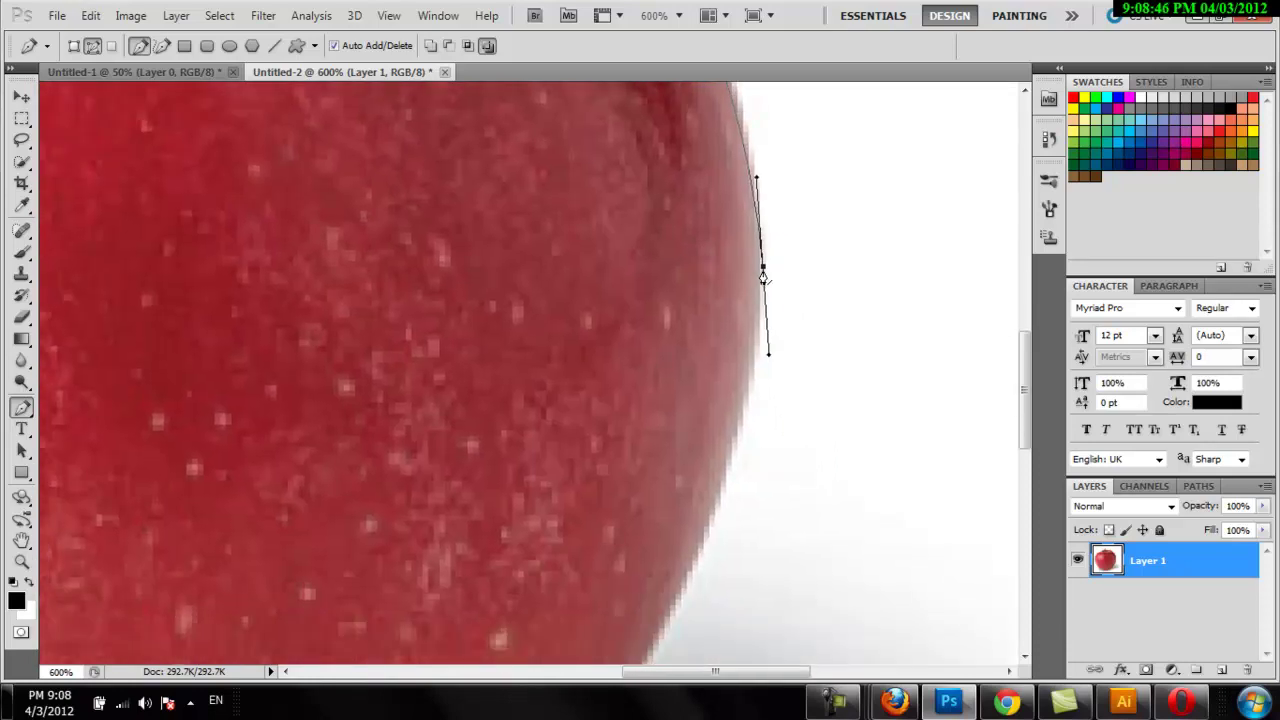
pyautogui.moveTo(663, 346); pyautogui.dragTo(693, 259)
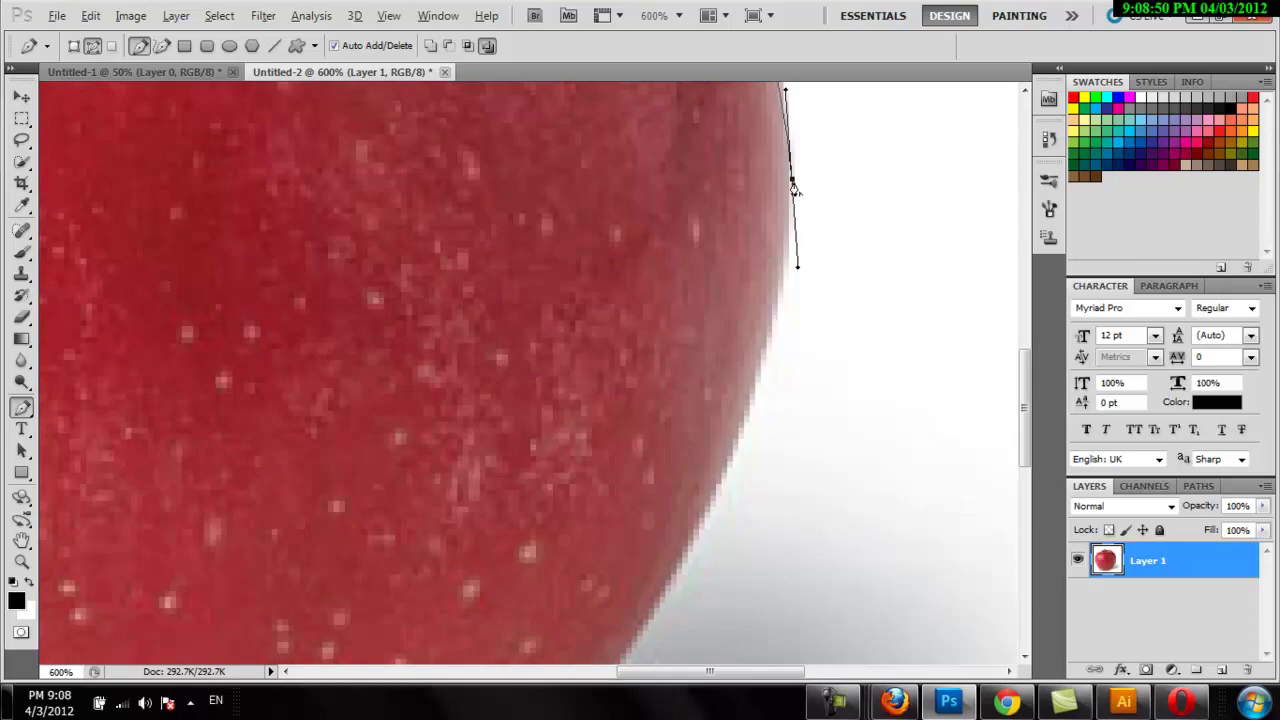
pyautogui.moveTo(697, 317); pyautogui.dragTo(785, 402)
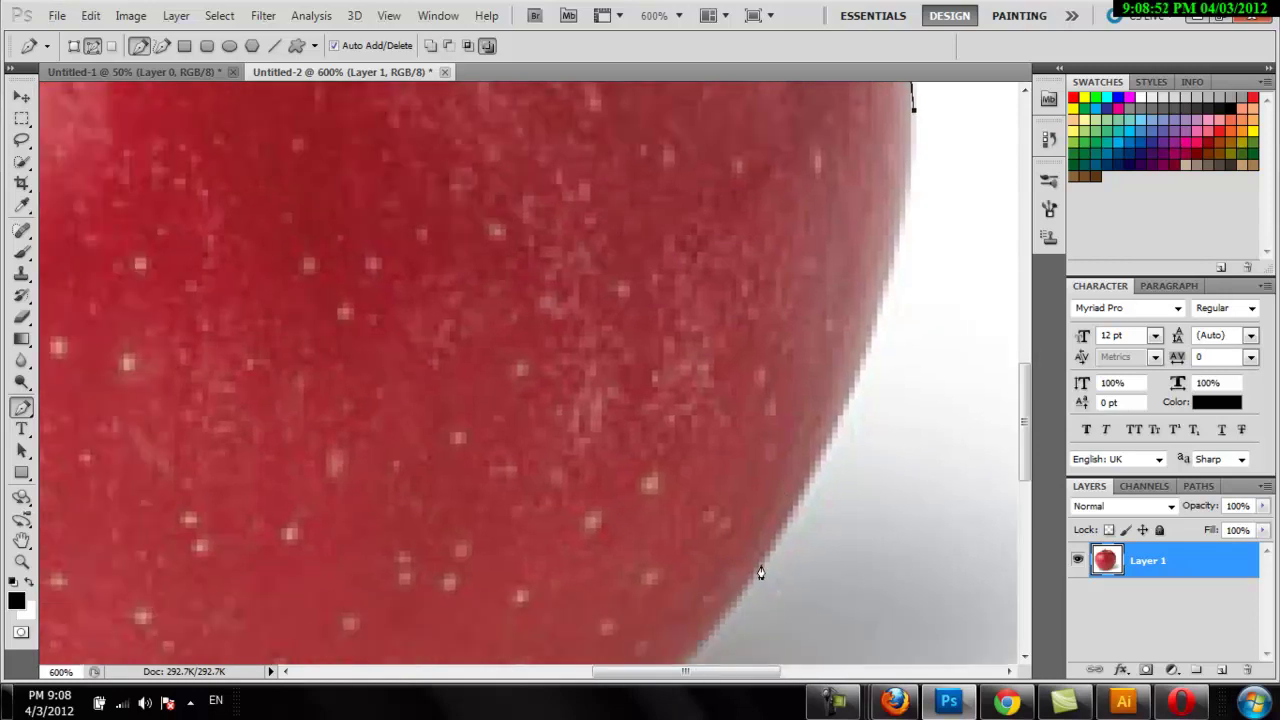
pyautogui.scroll(-5, 702, 640)
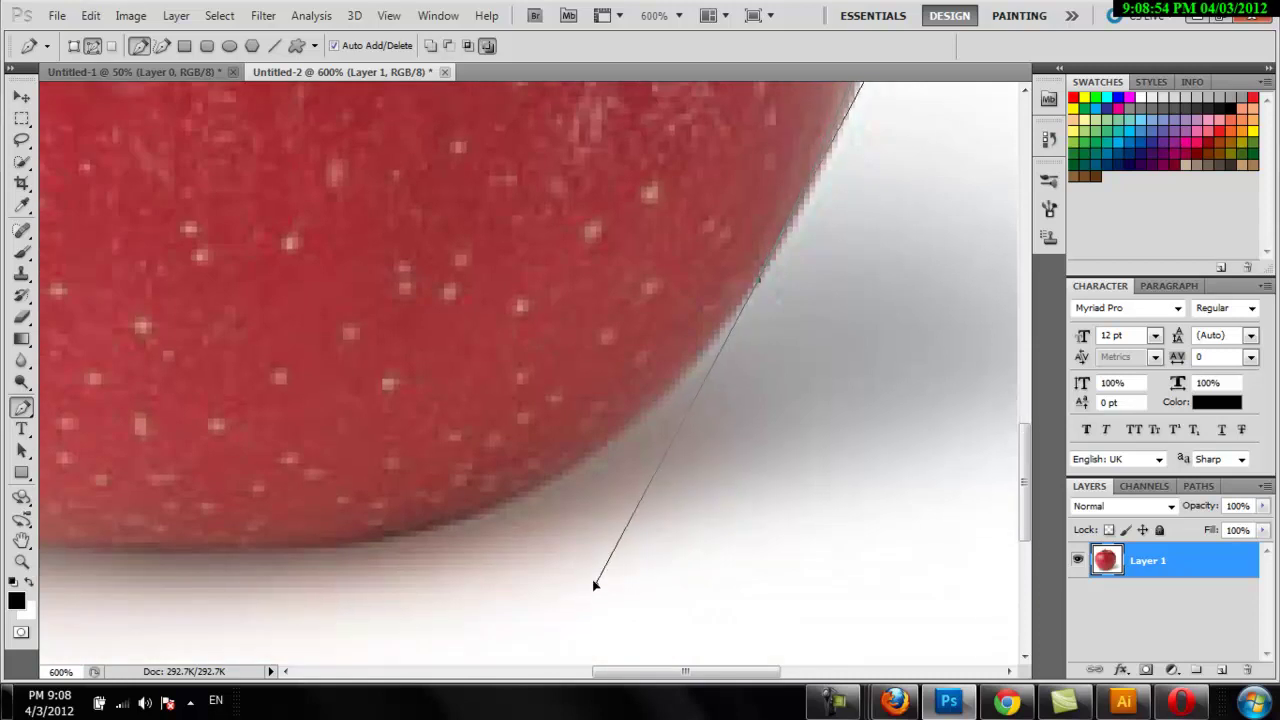
pyautogui.moveTo(694, 337)
pyautogui.mouseDown()
pyautogui.moveTo(698, 427)
pyautogui.moveTo(804, 259)
pyautogui.mouseUp()
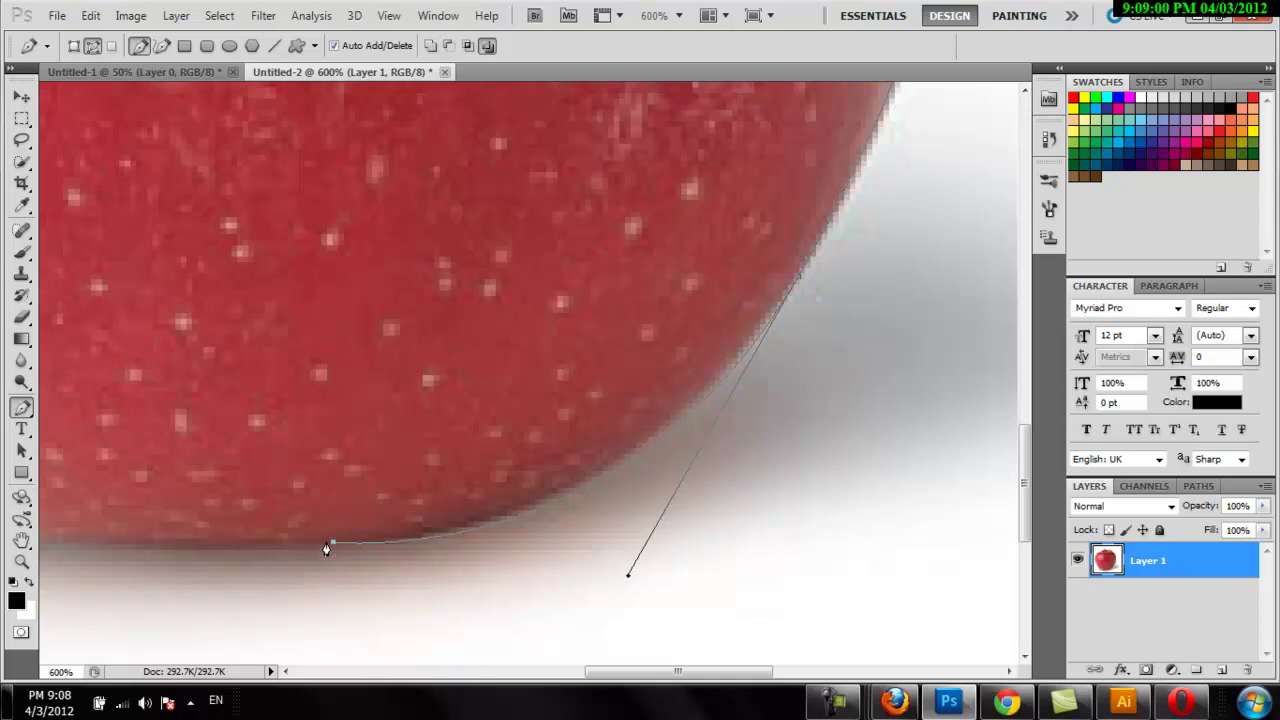
pyautogui.moveTo(266, 463); pyautogui.dragTo(984, 375)
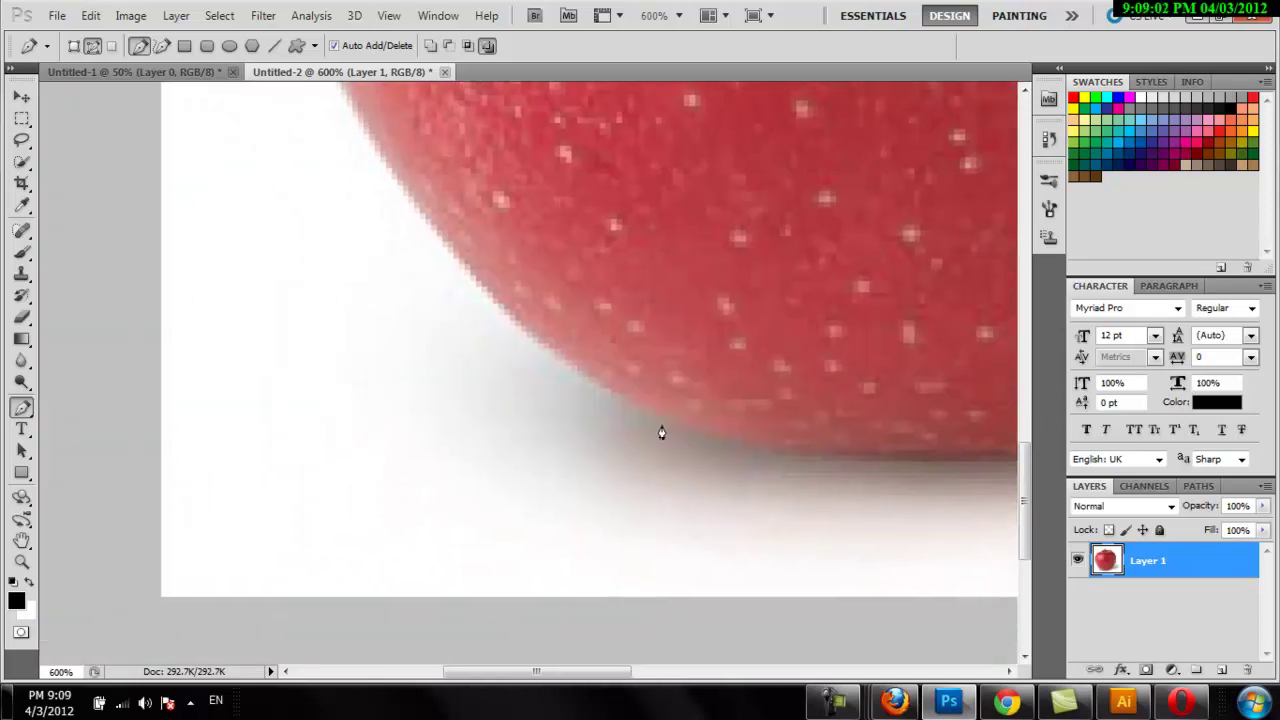
pyautogui.scroll(-2, 670, 410)
pyautogui.click(471, 420)
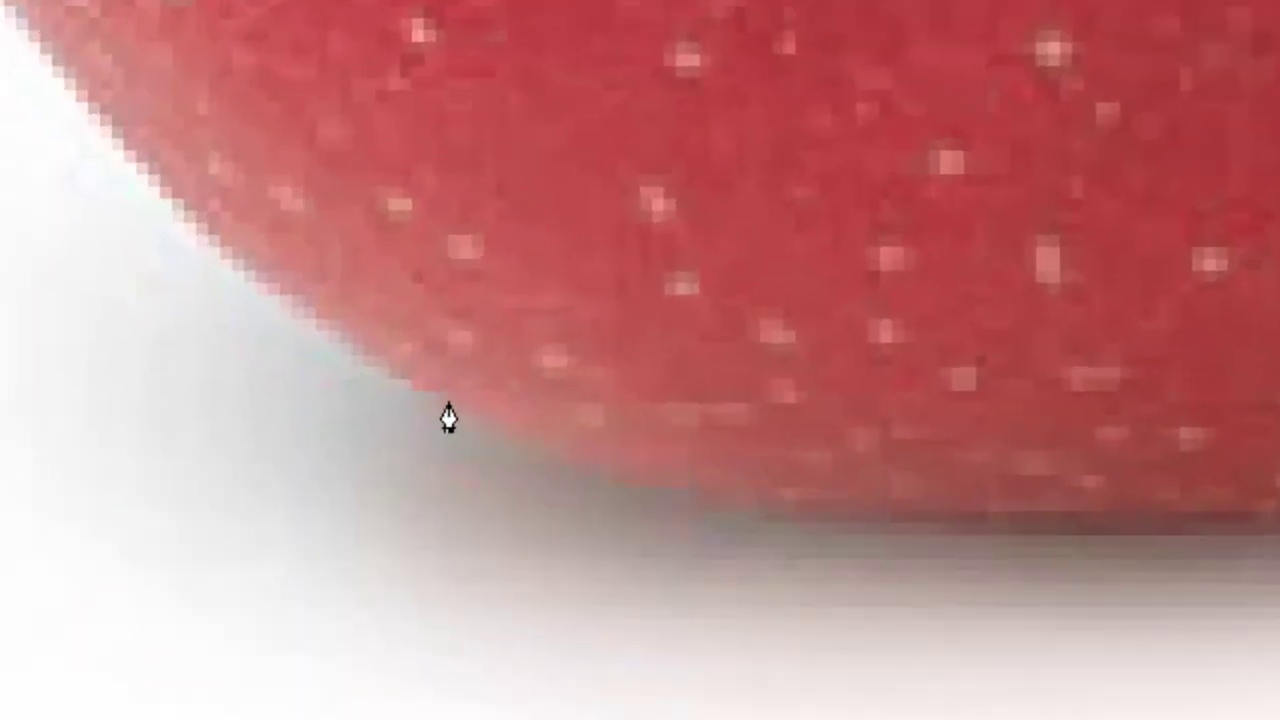
# Curve the path along the apple's bottom, undoing the misplaced anchor and making a corner point
pyautogui.moveTo(420, 390)
pyautogui.mouseDown()
pyautogui.moveTo(250, 233)
pyautogui.moveTo(200, 220)
pyautogui.moveTo(226, 228)
pyautogui.moveTo(200, 270)
pyautogui.moveTo(246, 278)
pyautogui.moveTo(209, 271)
pyautogui.moveTo(191, 189)
pyautogui.moveTo(251, 200)
pyautogui.moveTo(236, 224)
pyautogui.moveTo(238, 193)
pyautogui.mouseUp()
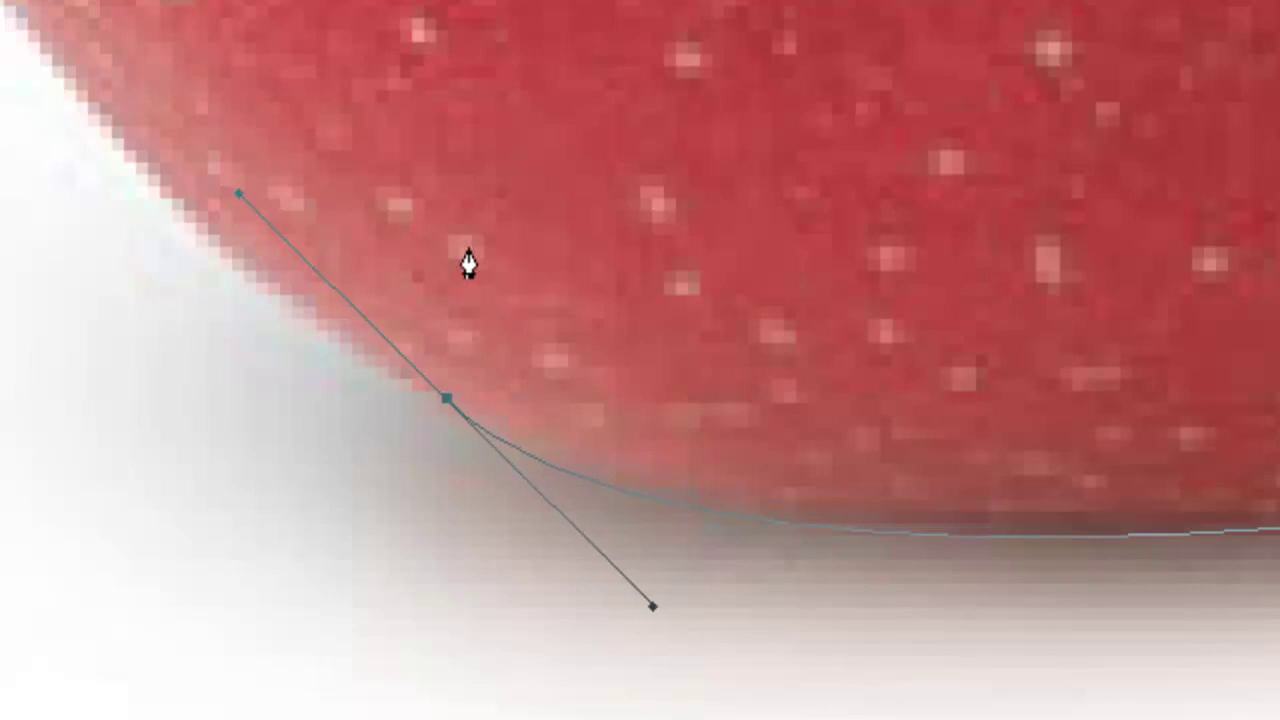
pyautogui.keyDown('ctrl'); pyautogui.click(1100, 456); pyautogui.keyUp('ctrl')
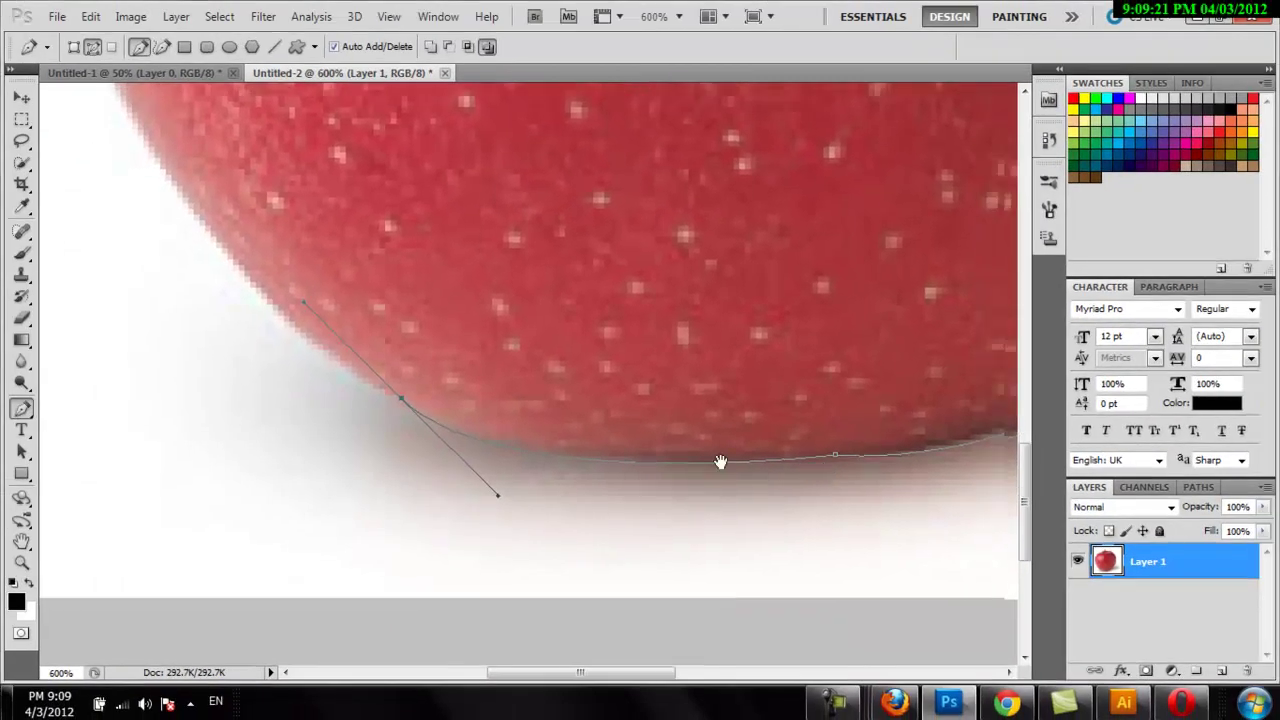
pyautogui.moveTo(720, 457); pyautogui.dragTo(443, 535)
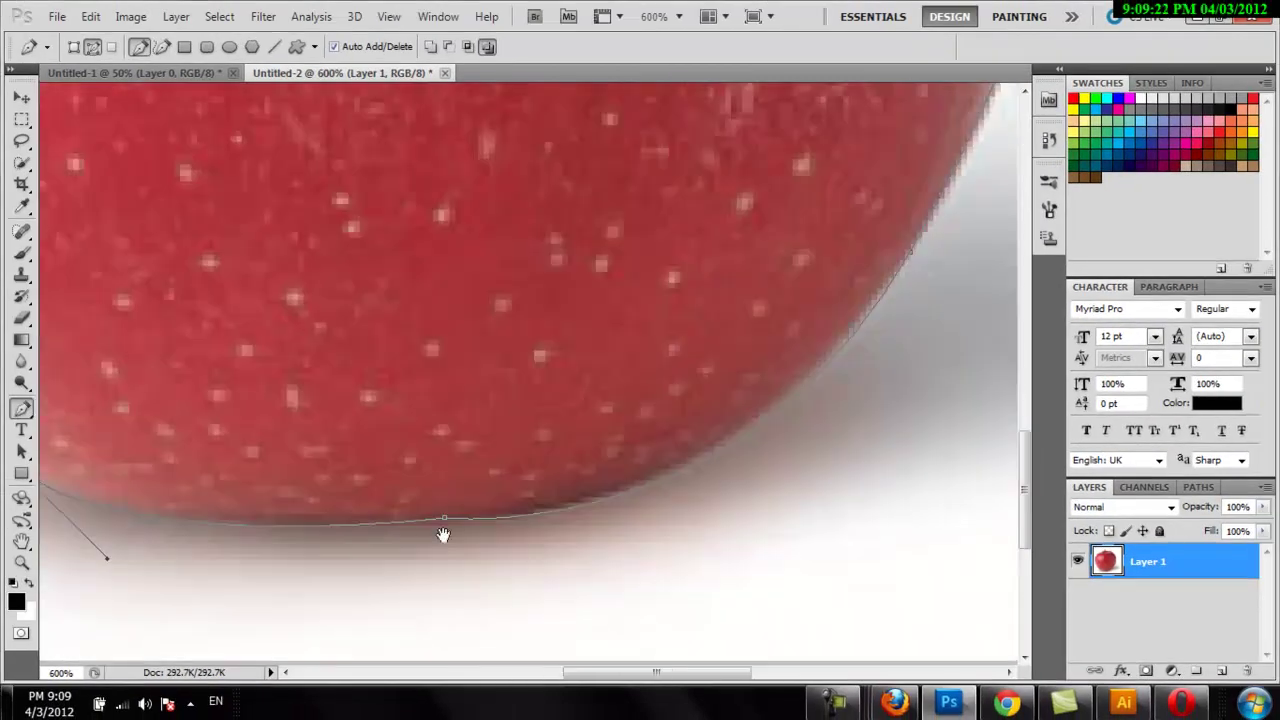
pyautogui.hotkey('ctrl', 'z')
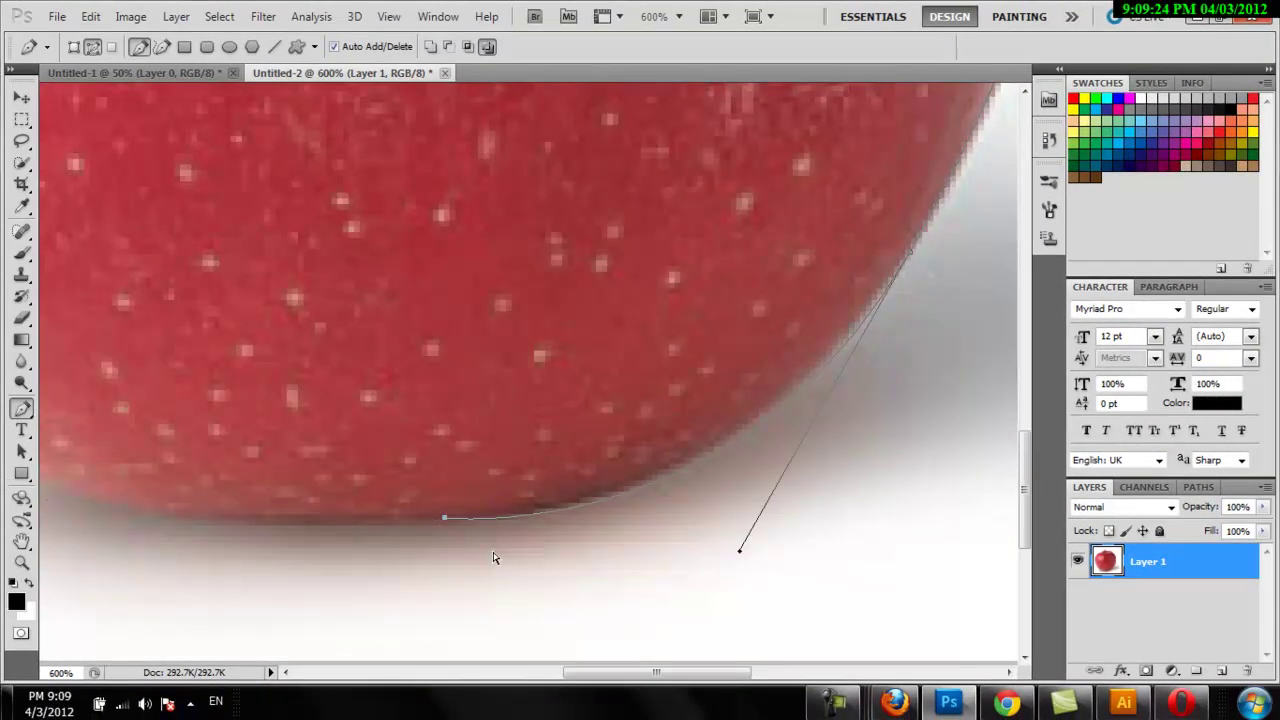
pyautogui.hotkey('ctrl', 'z')
pyautogui.click(910, 255)
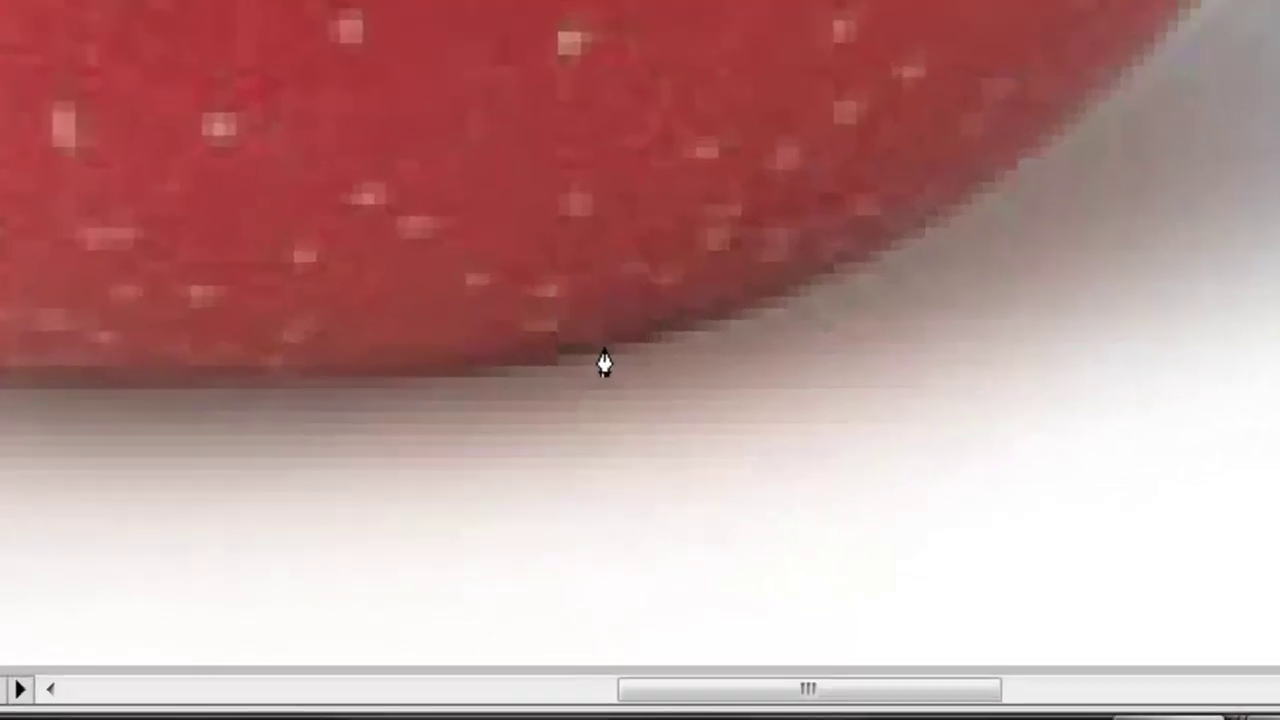
# Add curved anchors along the apple's bottom edge and up its lower left side
pyautogui.moveTo(563, 511); pyautogui.dragTo(383, 531)
pyautogui.moveTo(239, 394)
pyautogui.mouseDown()
pyautogui.moveTo(115, 394)
pyautogui.moveTo(814, 411)
pyautogui.mouseUp()
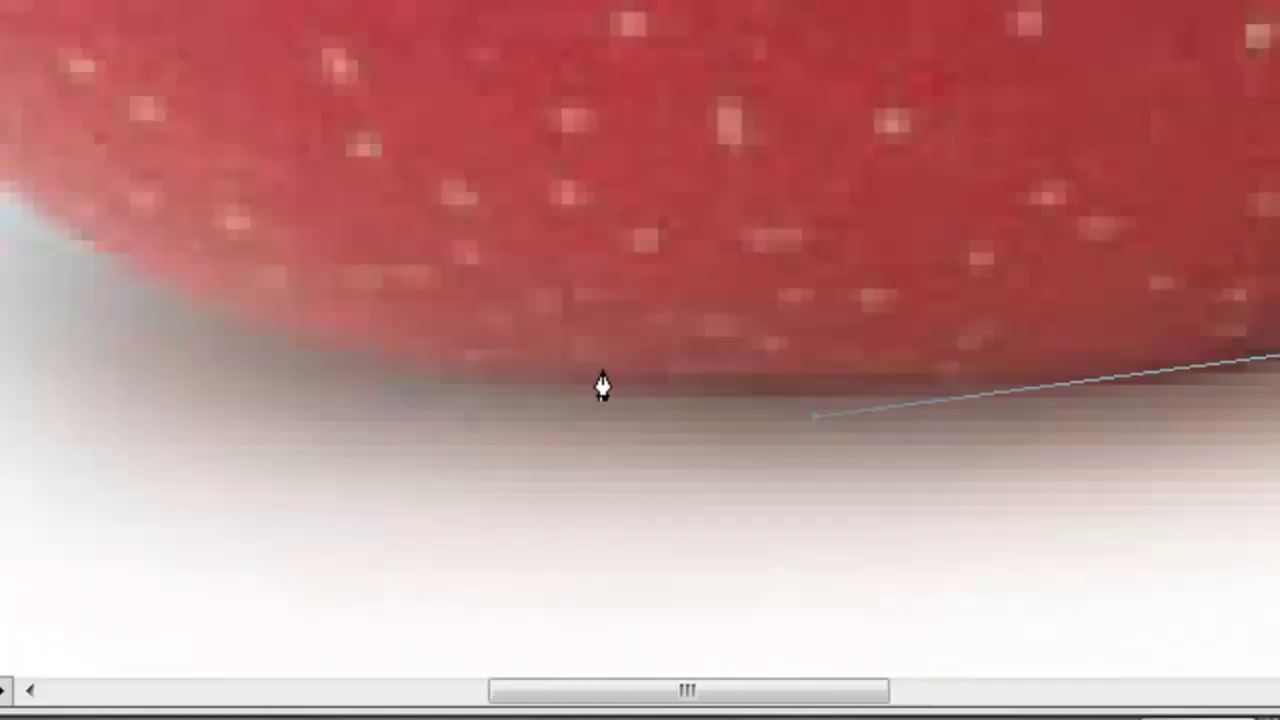
pyautogui.click(428, 383)
pyautogui.moveTo(200, 131); pyautogui.dragTo(528, 231)
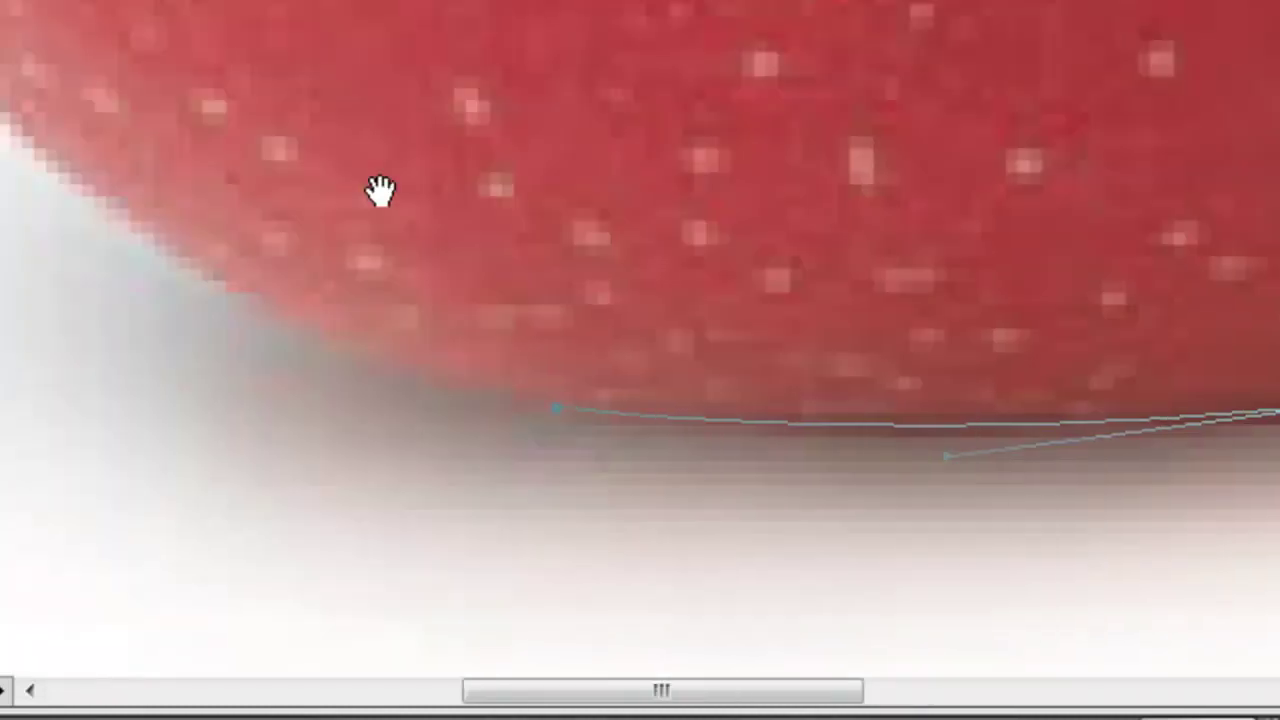
pyautogui.moveTo(379, 82); pyautogui.dragTo(310, 0)
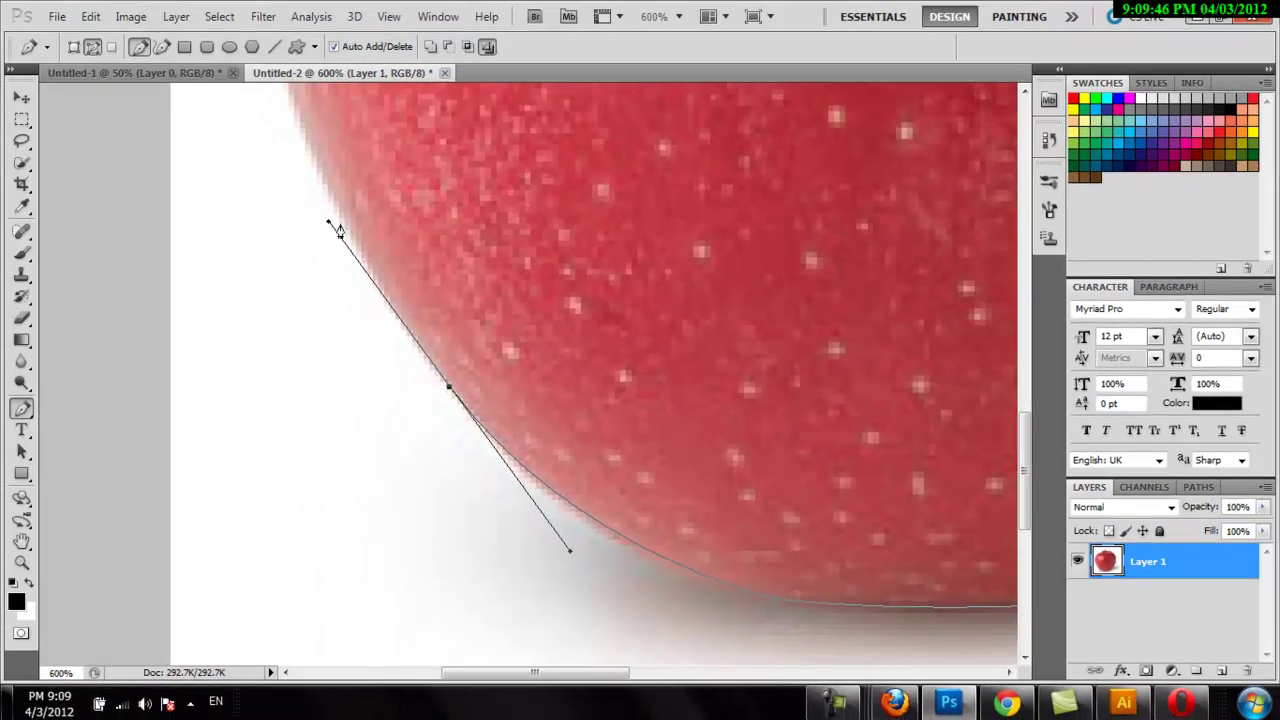
# Close the outline with a curved anchor along the apple's top edge, then fit the image on screen
pyautogui.moveTo(418, 227); pyautogui.dragTo(311, 498)
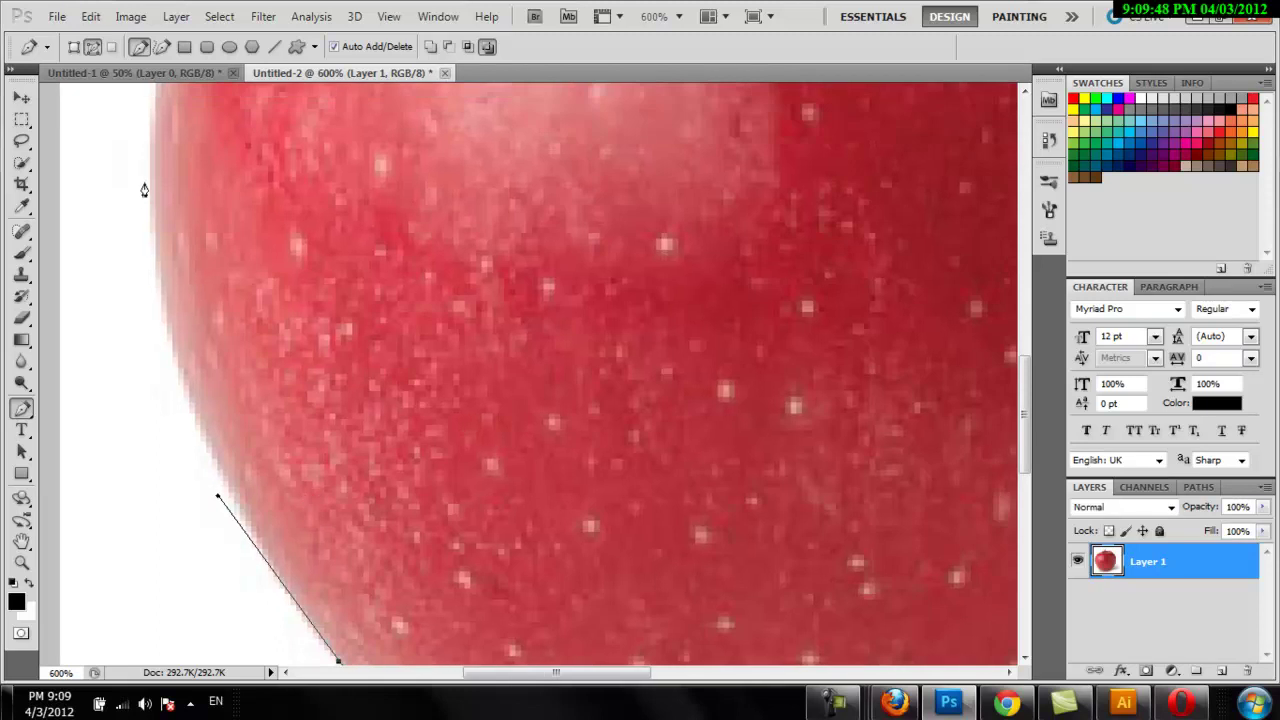
pyautogui.moveTo(151, 180)
pyautogui.mouseDown()
pyautogui.moveTo(130, 90)
pyautogui.moveTo(126, 143)
pyautogui.moveTo(134, 130)
pyautogui.mouseUp()
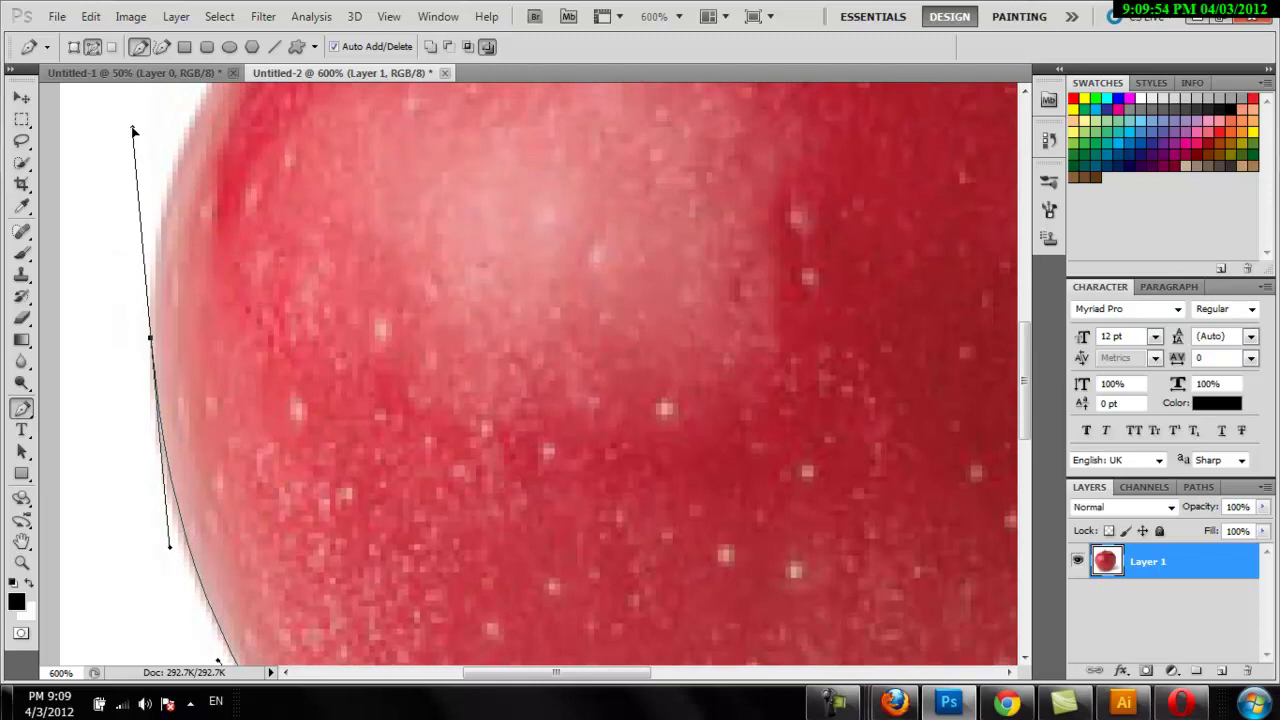
pyautogui.moveTo(215, 184); pyautogui.dragTo(274, 320)
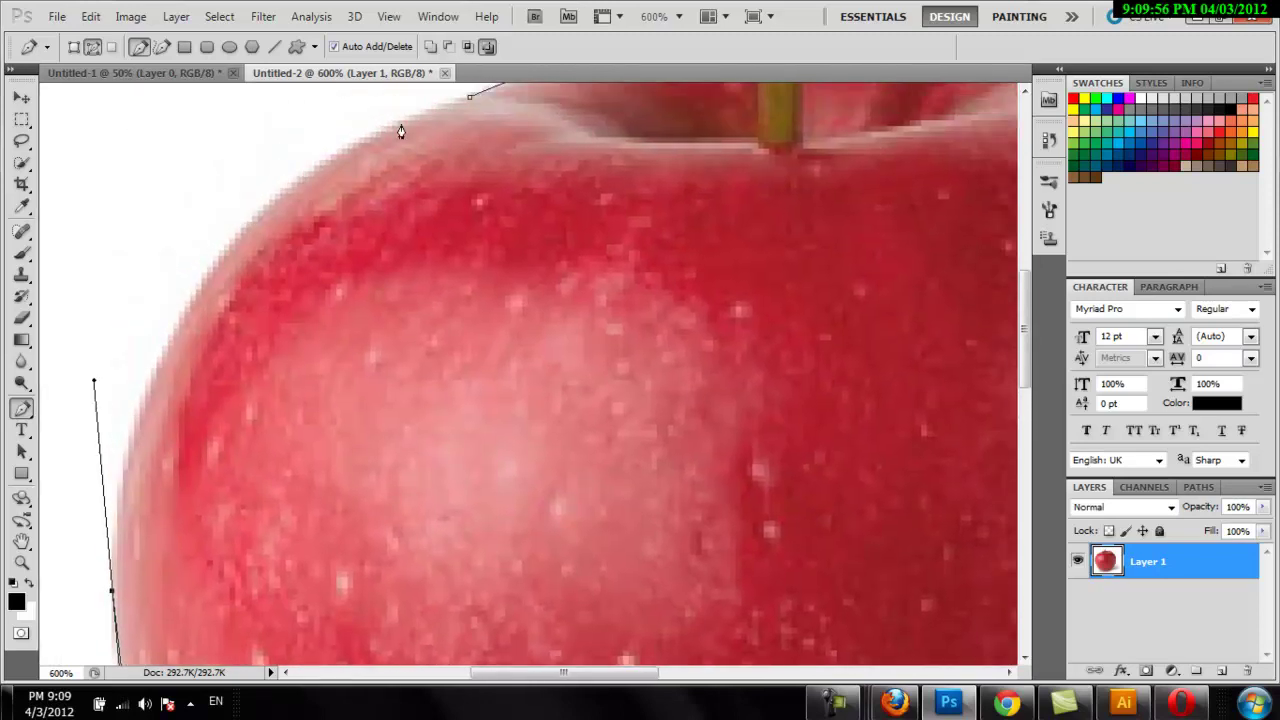
pyautogui.moveTo(470, 98)
pyautogui.mouseDown()
pyautogui.moveTo(558, 96)
pyautogui.moveTo(665, 118)
pyautogui.moveTo(648, 122)
pyautogui.mouseUp()
pyautogui.press('Escape')
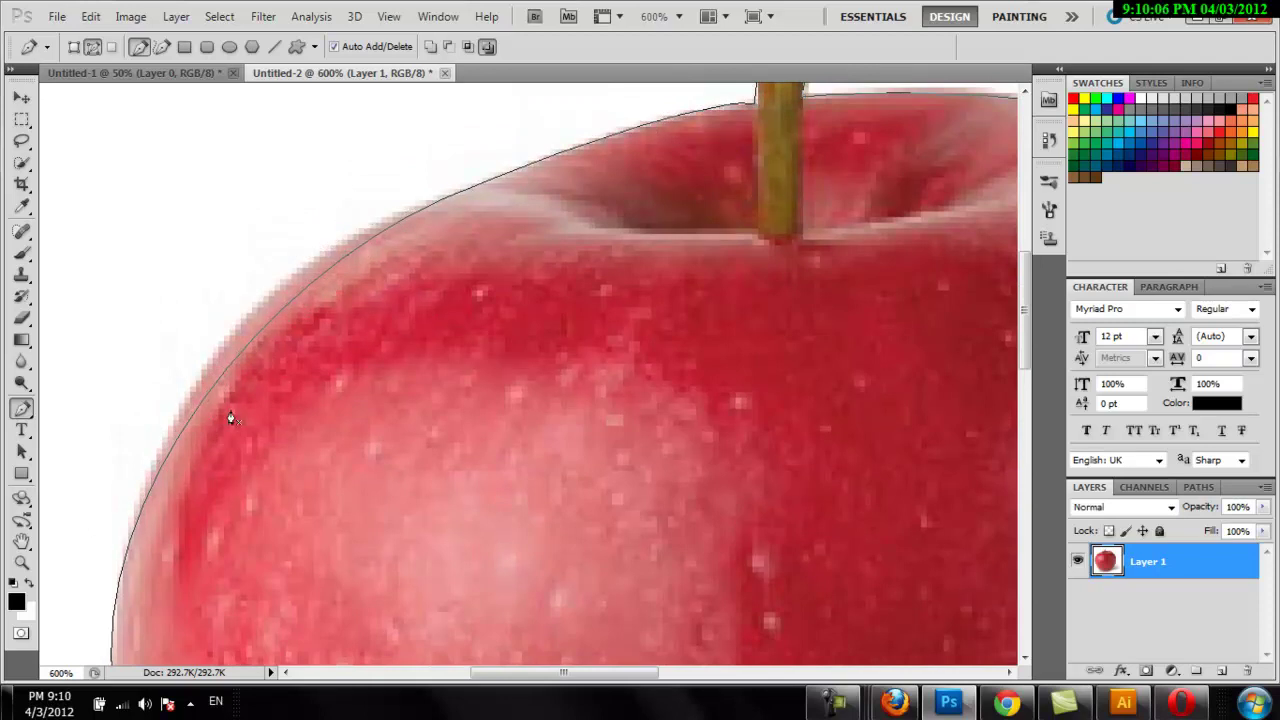
pyautogui.doubleClick(22, 540)
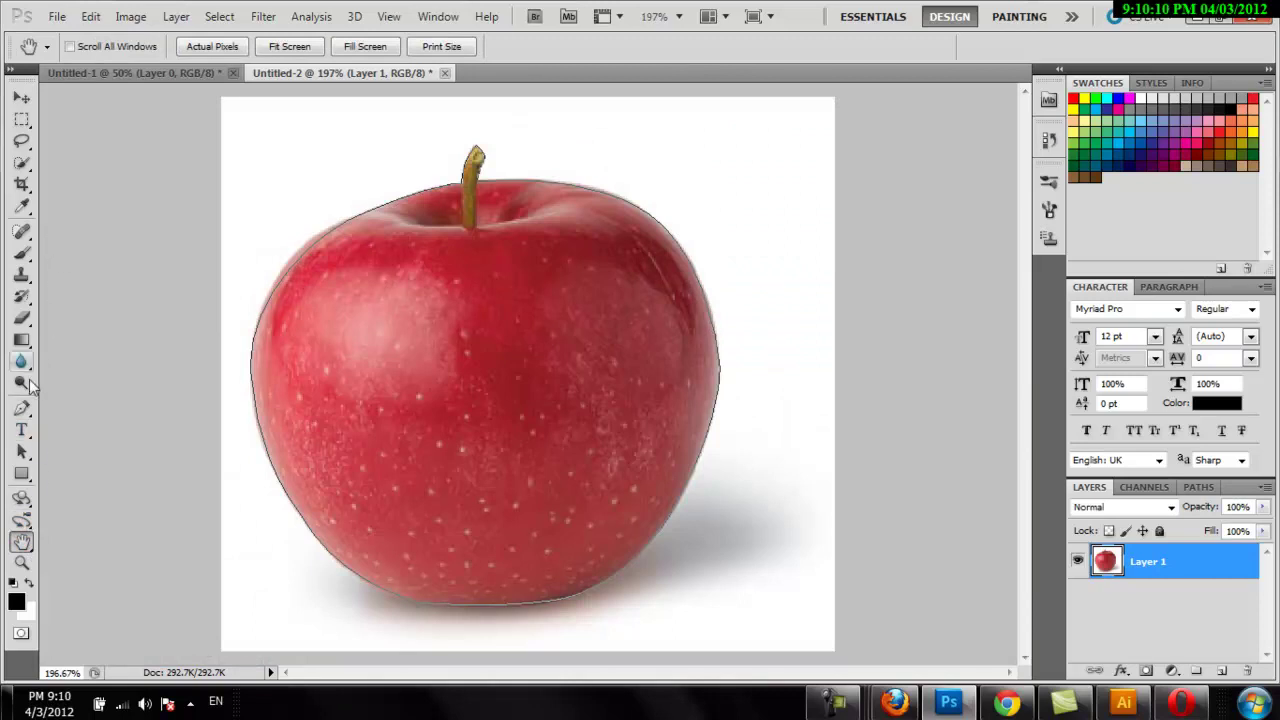
# Turn the apple outline path into a vector mask that hides the white background
pyautogui.click(22, 408)
pyautogui.rightClick(590, 291)
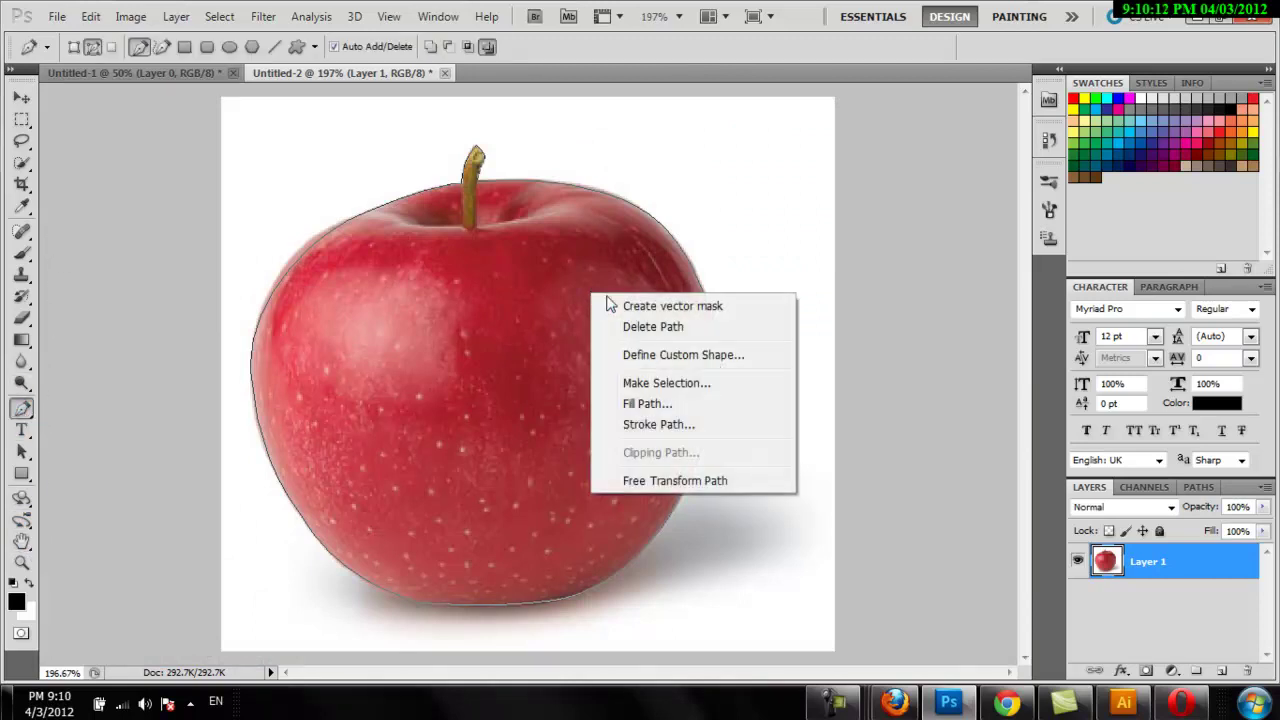
pyautogui.click(654, 310)
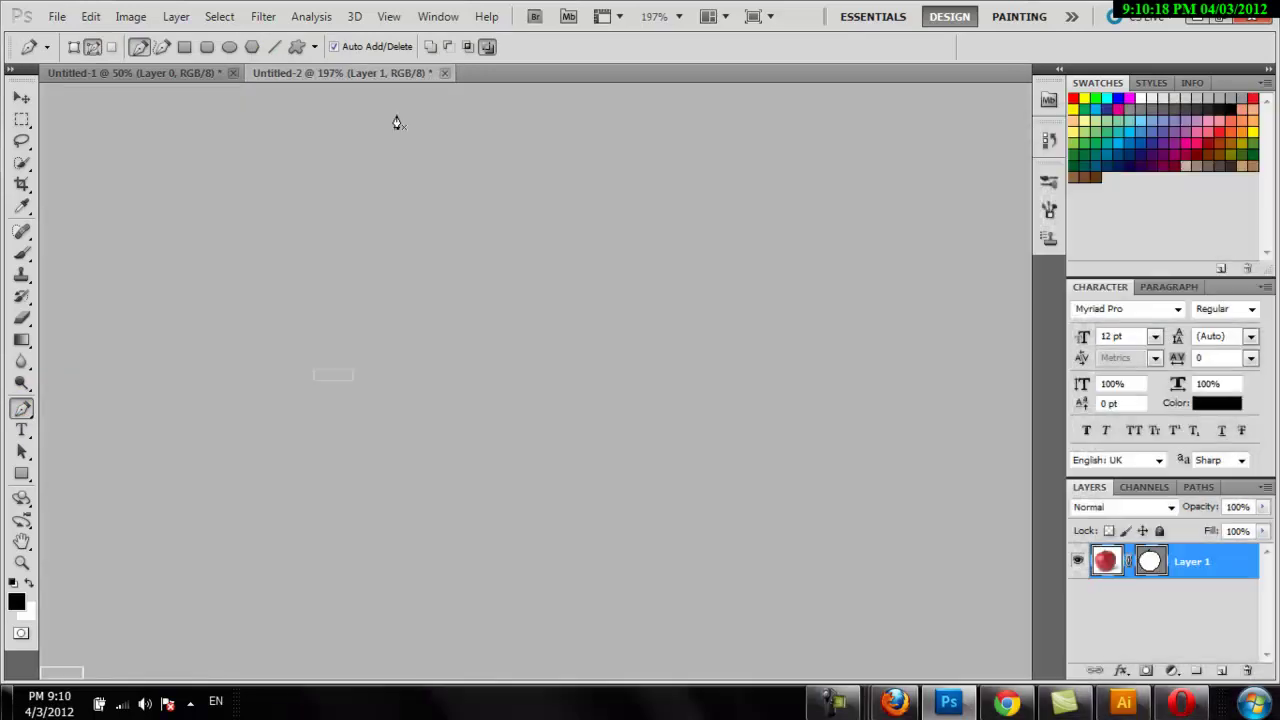
# Drag the masked apple from Untitled-2 into the gradient document, near the canvas centre
pyautogui.moveTo(344, 77); pyautogui.dragTo(397, 120)
pyautogui.click(21, 97)
pyautogui.moveTo(500, 286)
pyautogui.mouseDown()
pyautogui.moveTo(648, 500)
pyautogui.moveTo(706, 335)
pyautogui.mouseUp()
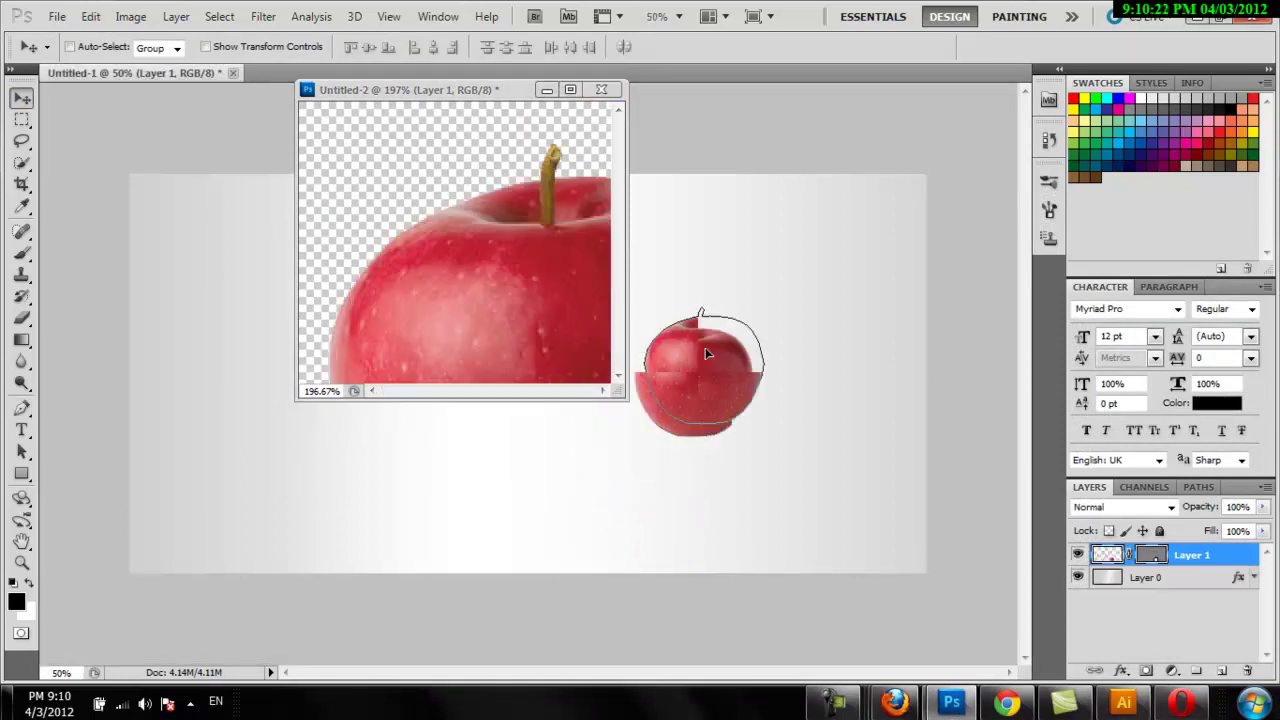
pyautogui.click(547, 91)
pyautogui.moveTo(615, 370); pyautogui.dragTo(528, 378)
# Try scaling the apple in free transform, undo the enlargement, and commit at 100%
pyautogui.hotkey('ctrl', 't')
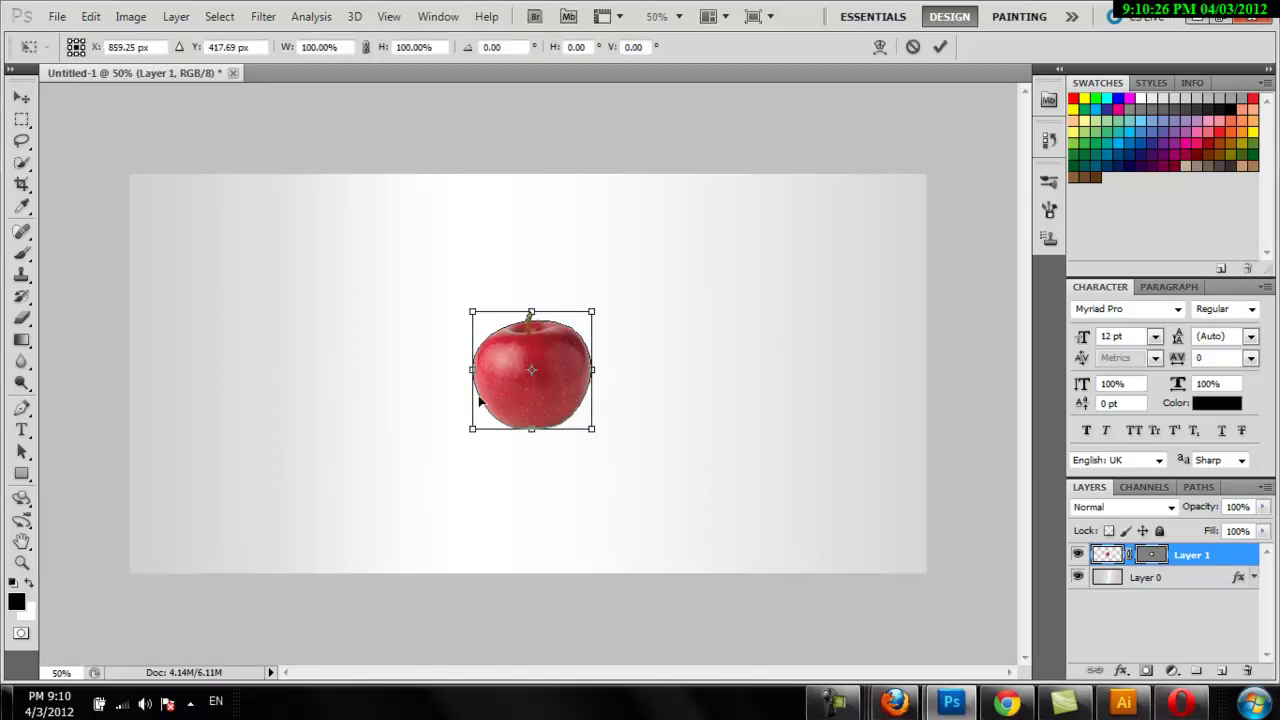
pyautogui.moveTo(594, 313); pyautogui.dragTo(642, 253)
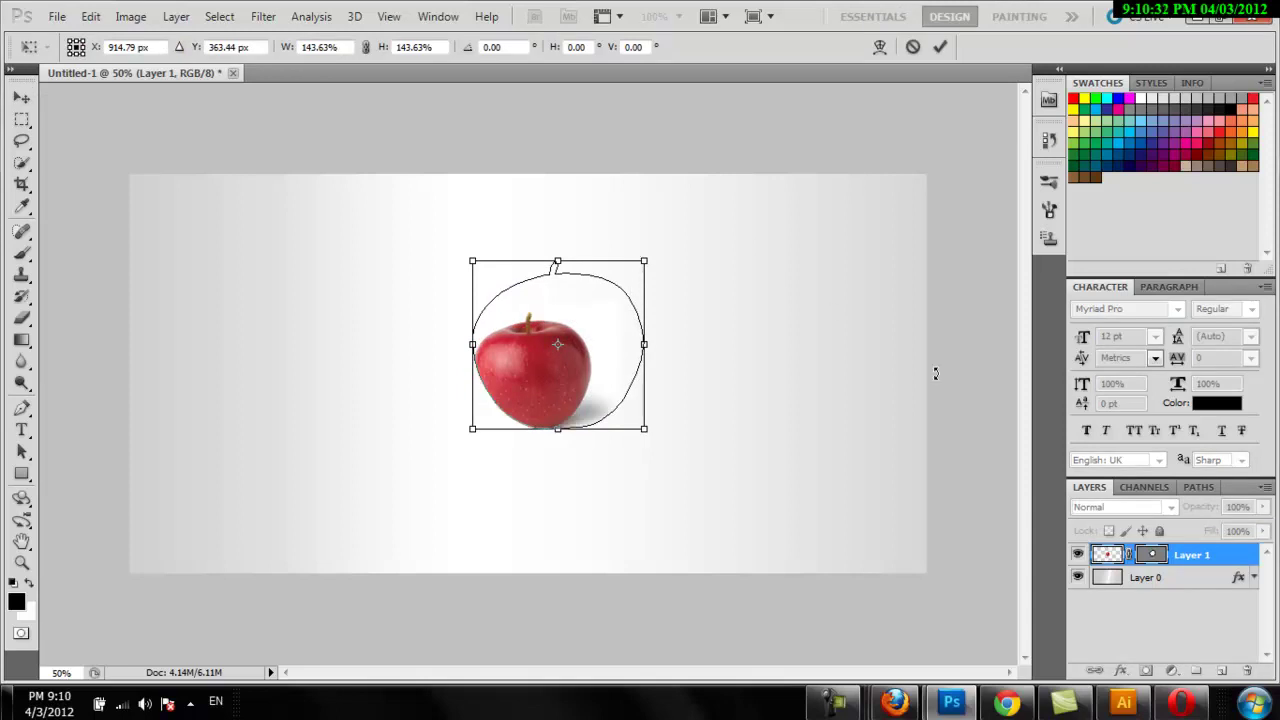
pyautogui.hotkey('ctrl', 'z')
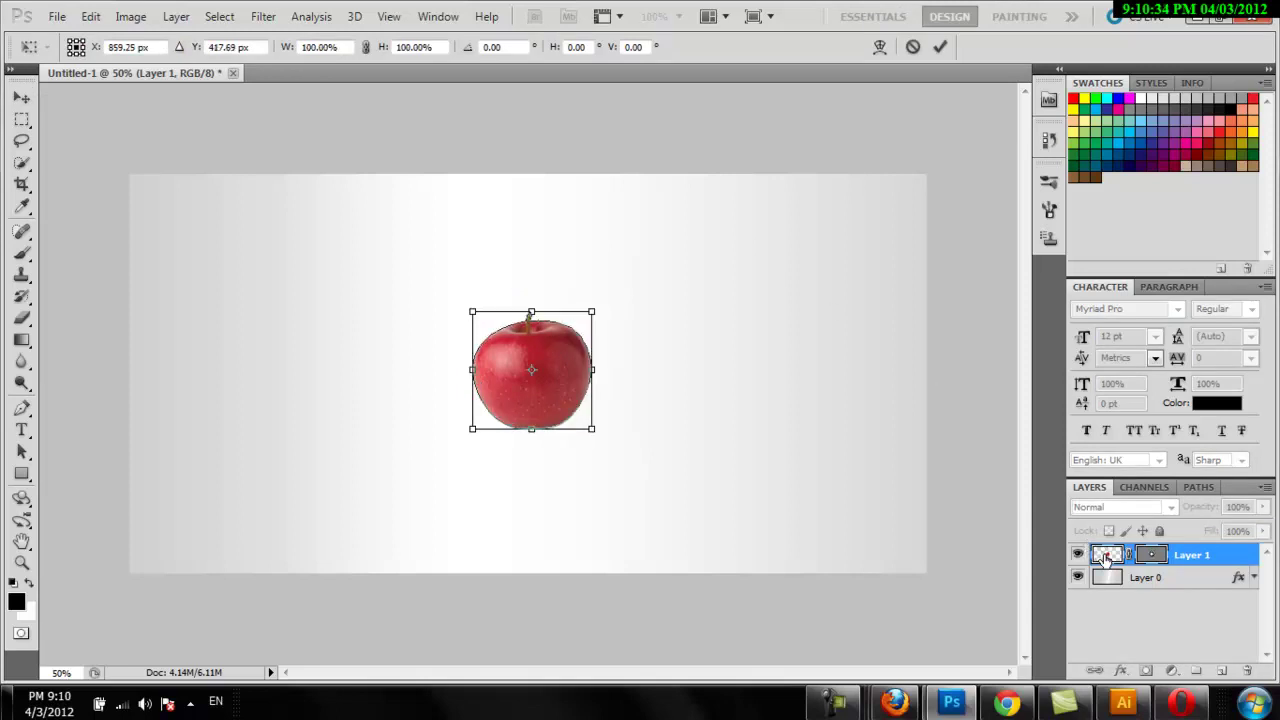
pyautogui.click(938, 46)
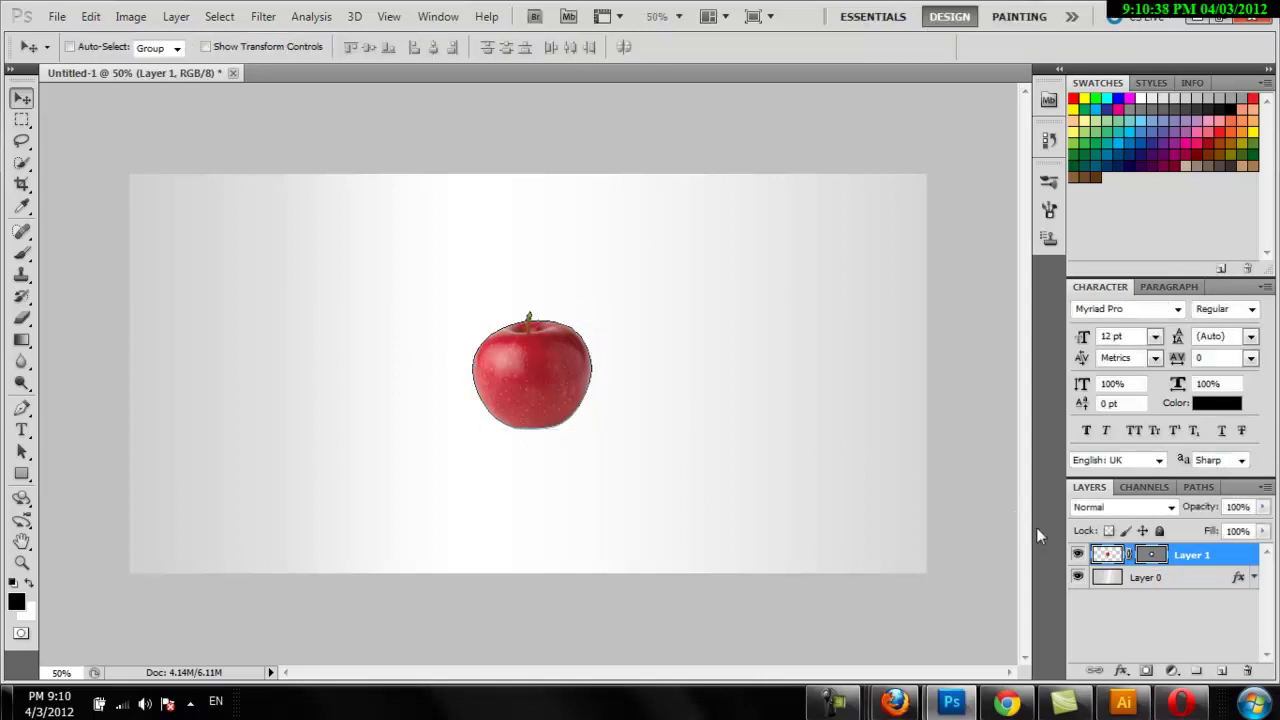
# Disable the apple layer's mask from its context menu and reselect only Layer 1
pyautogui.rightClick(1175, 563)
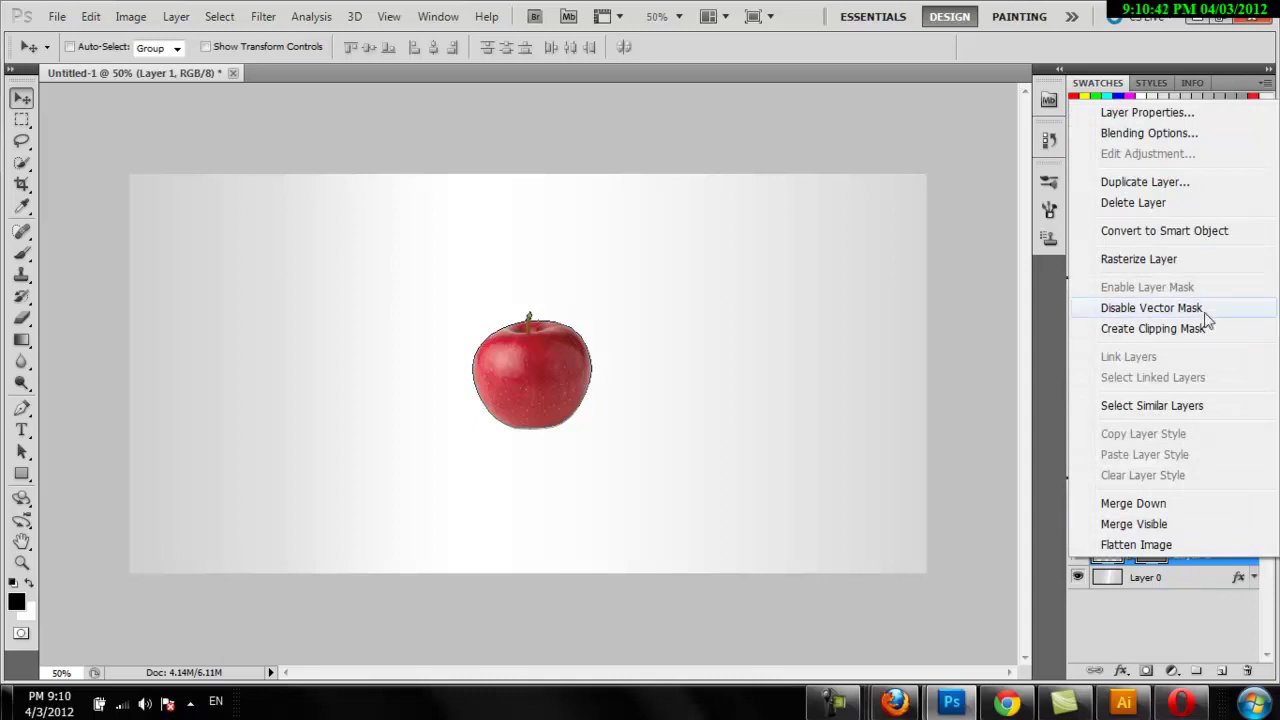
pyautogui.click(1150, 308)
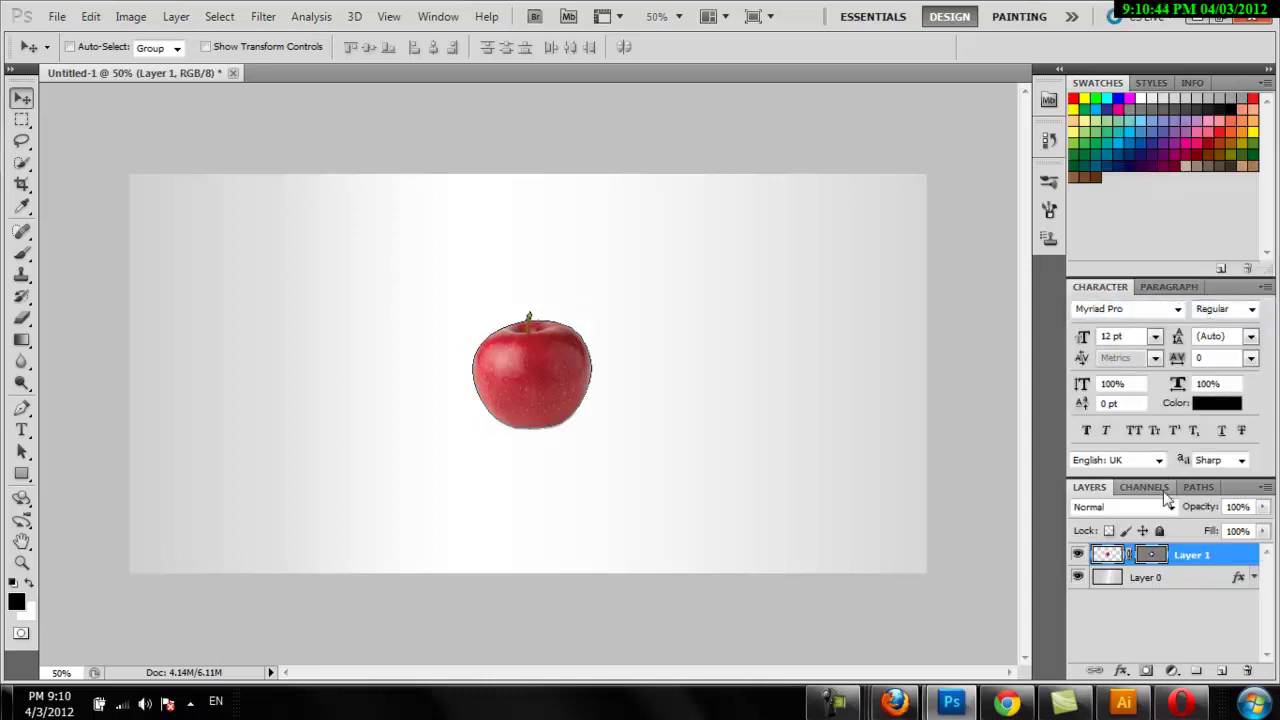
pyautogui.rightClick(1175, 560)
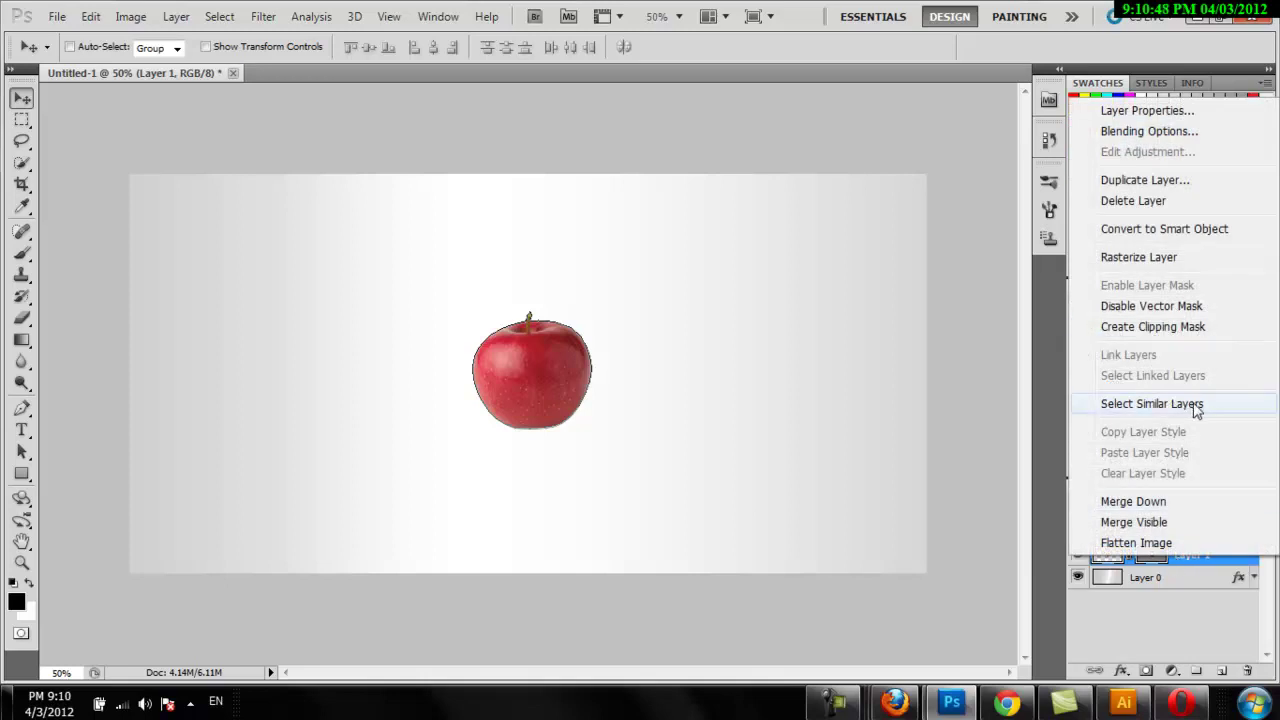
pyautogui.click(1150, 404)
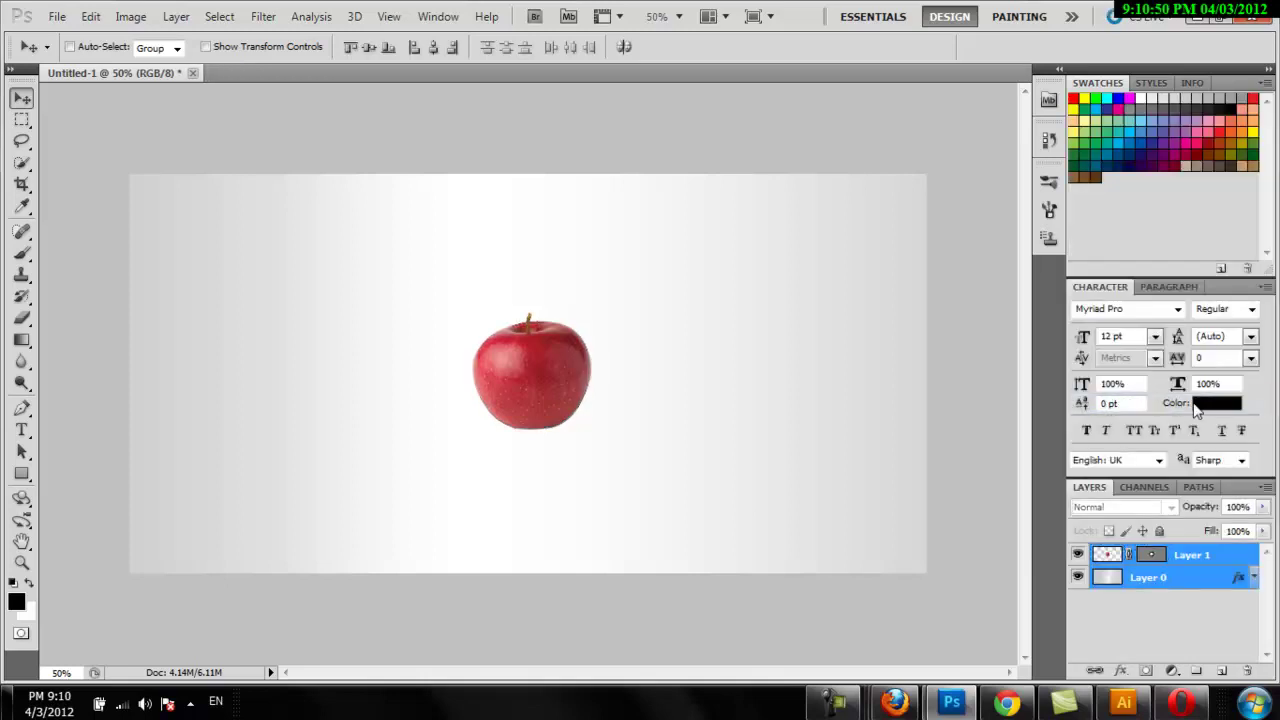
pyautogui.click(1191, 540)
pyautogui.rightClick(1190, 553)
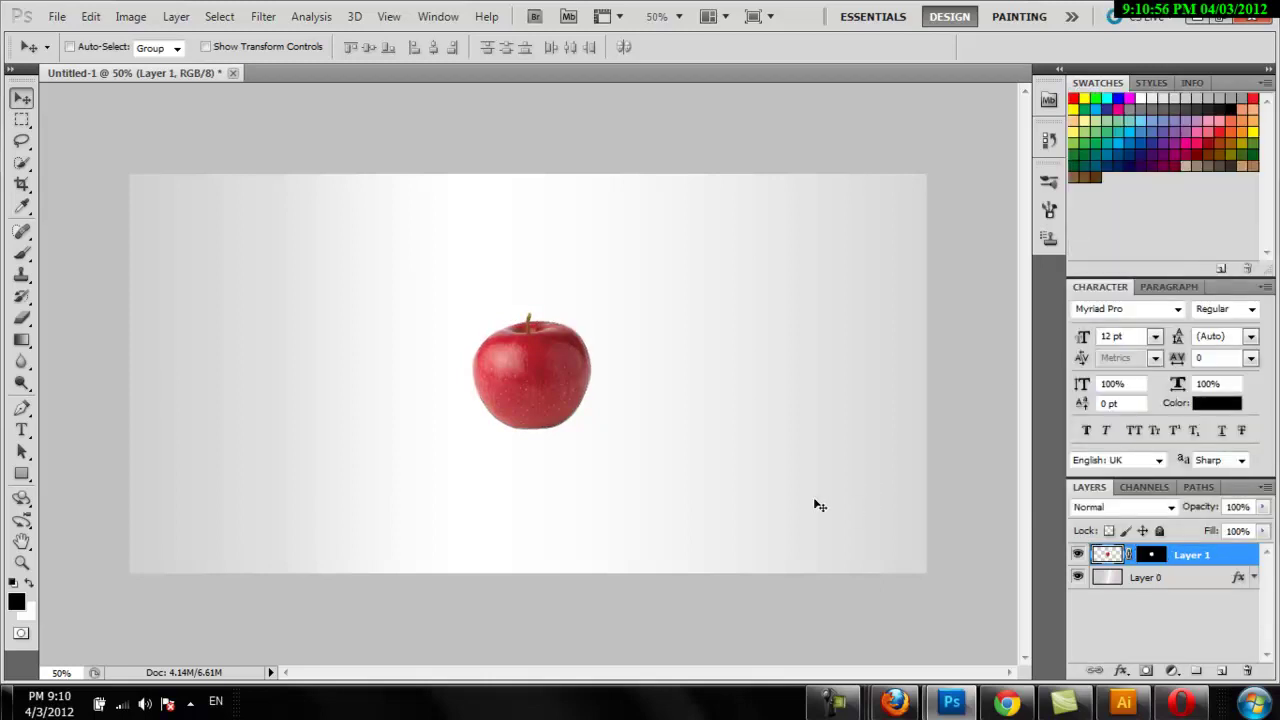
# Scale the apple to 211.70% and move it to the canvas's left side
pyautogui.hotkey('ctrl', 't')
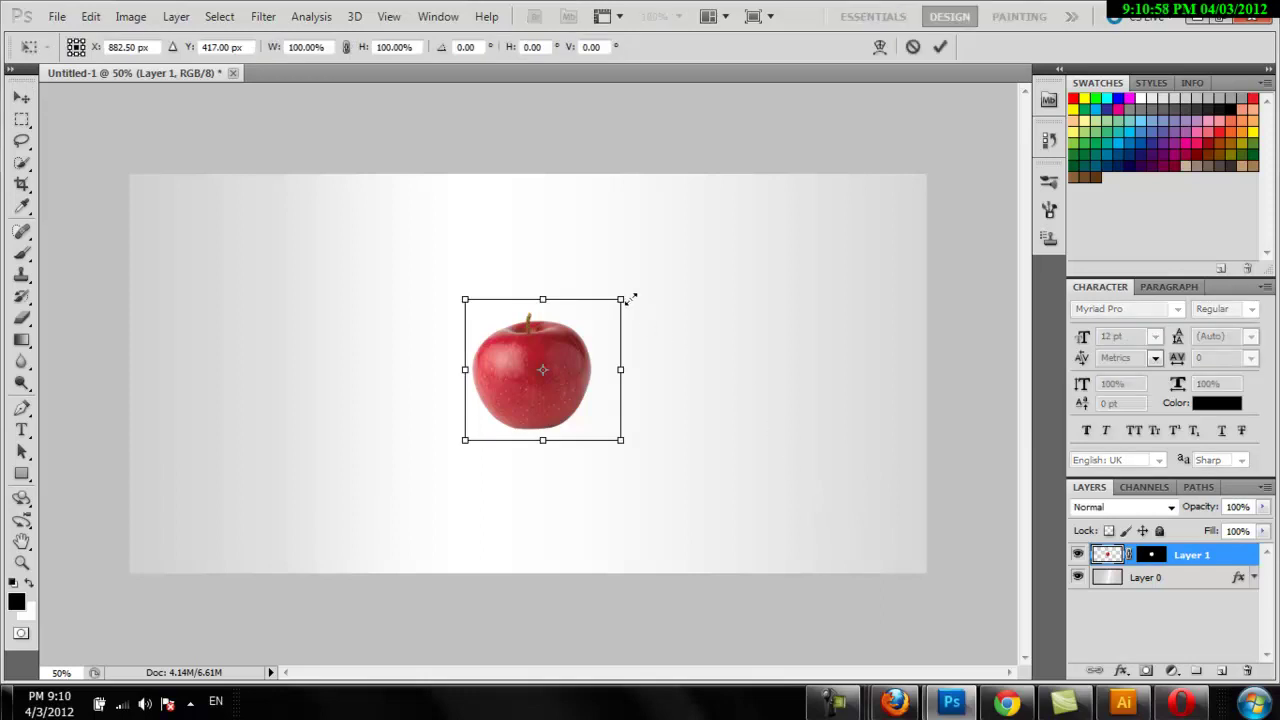
pyautogui.moveTo(631, 298); pyautogui.dragTo(814, 167)
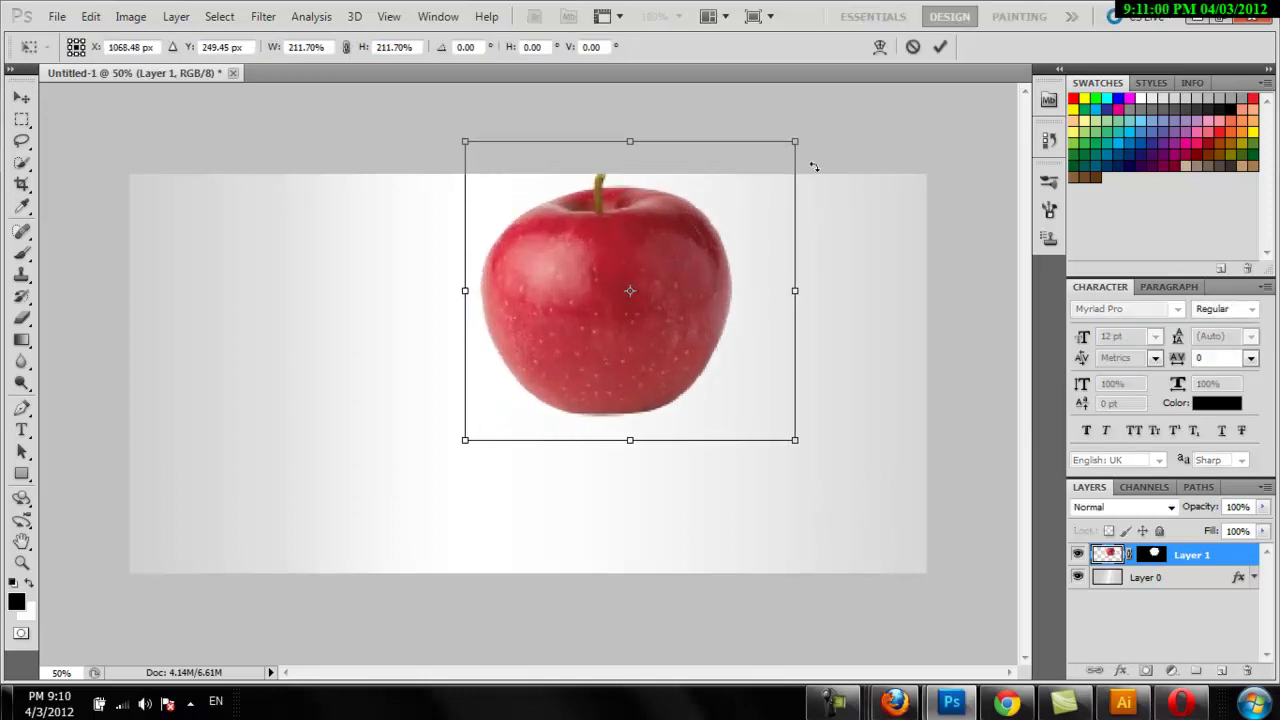
pyautogui.moveTo(617, 302)
pyautogui.mouseDown()
pyautogui.moveTo(464, 376)
pyautogui.moveTo(425, 344)
pyautogui.mouseUp()
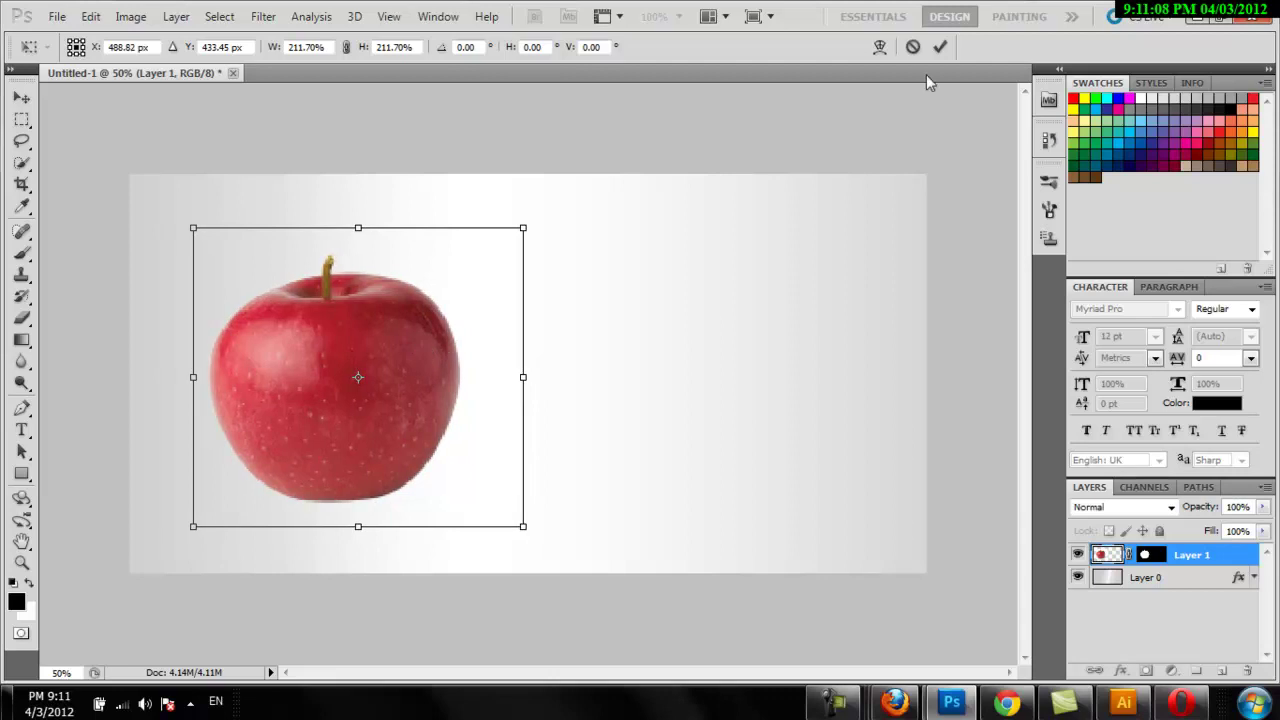
pyautogui.click(940, 47)
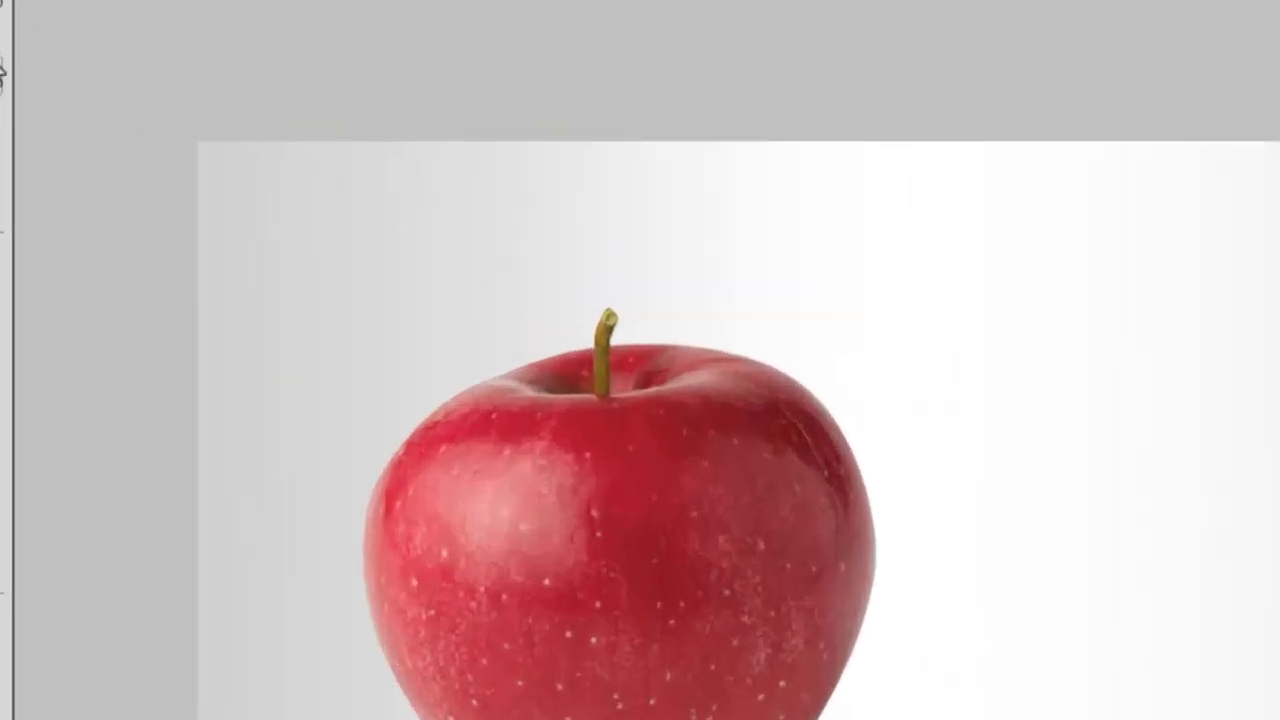
# Switch to the Elliptical Marquee, shrink the brush size, and drag Layer 1 above the shadow layer
pyautogui.rightClick(3, 70)
pyautogui.click(103, 90)
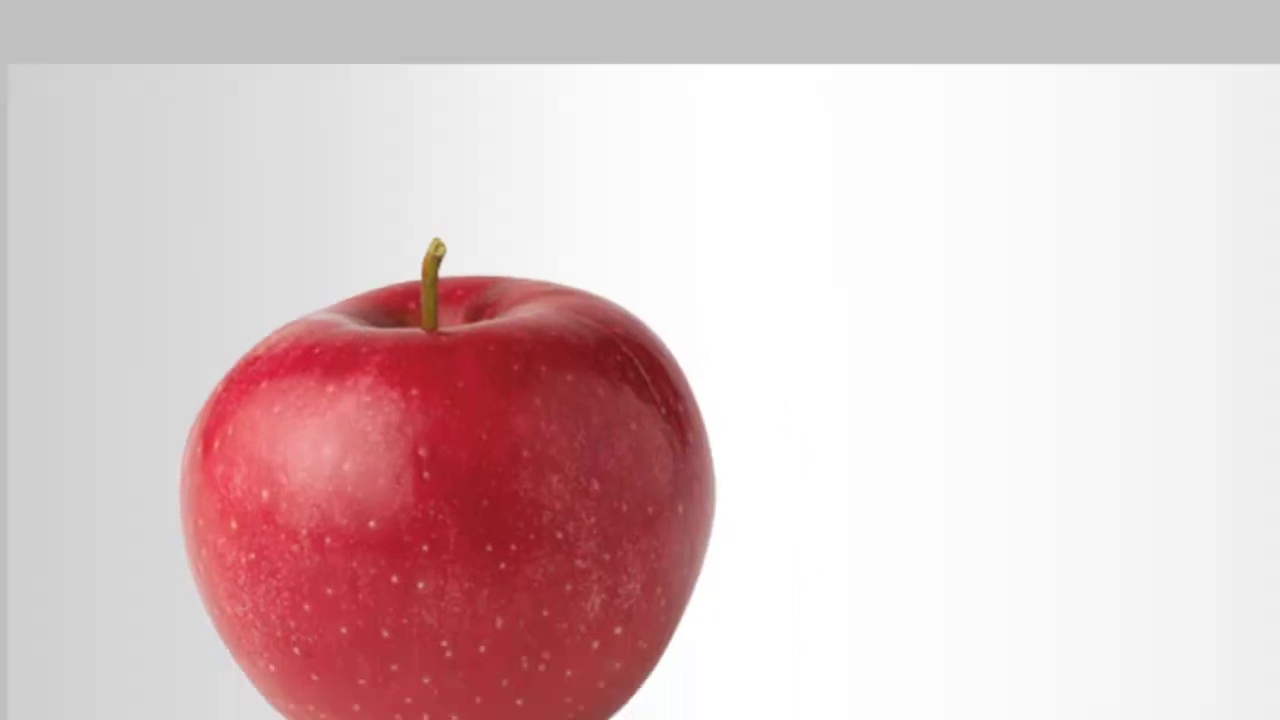
pyautogui.rightClick(160, 80)
pyautogui.moveTo(572, 153); pyautogui.dragTo(249, 153)
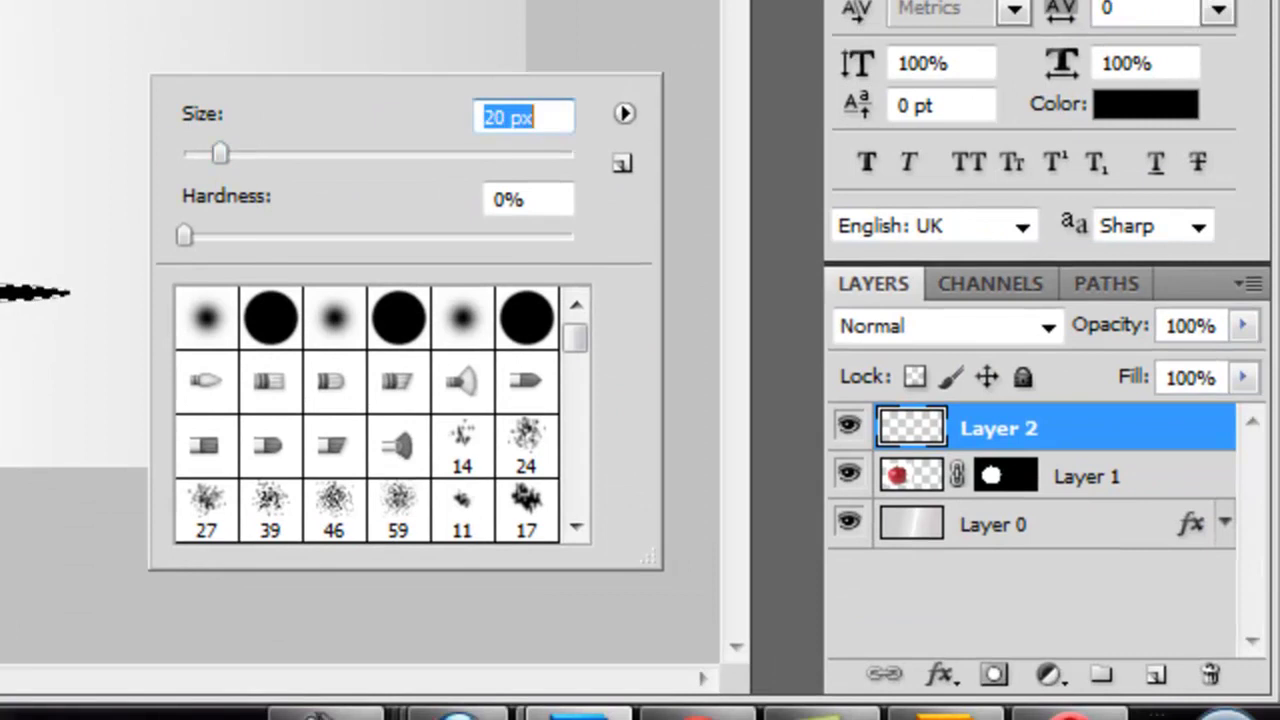
pyautogui.press('Return')
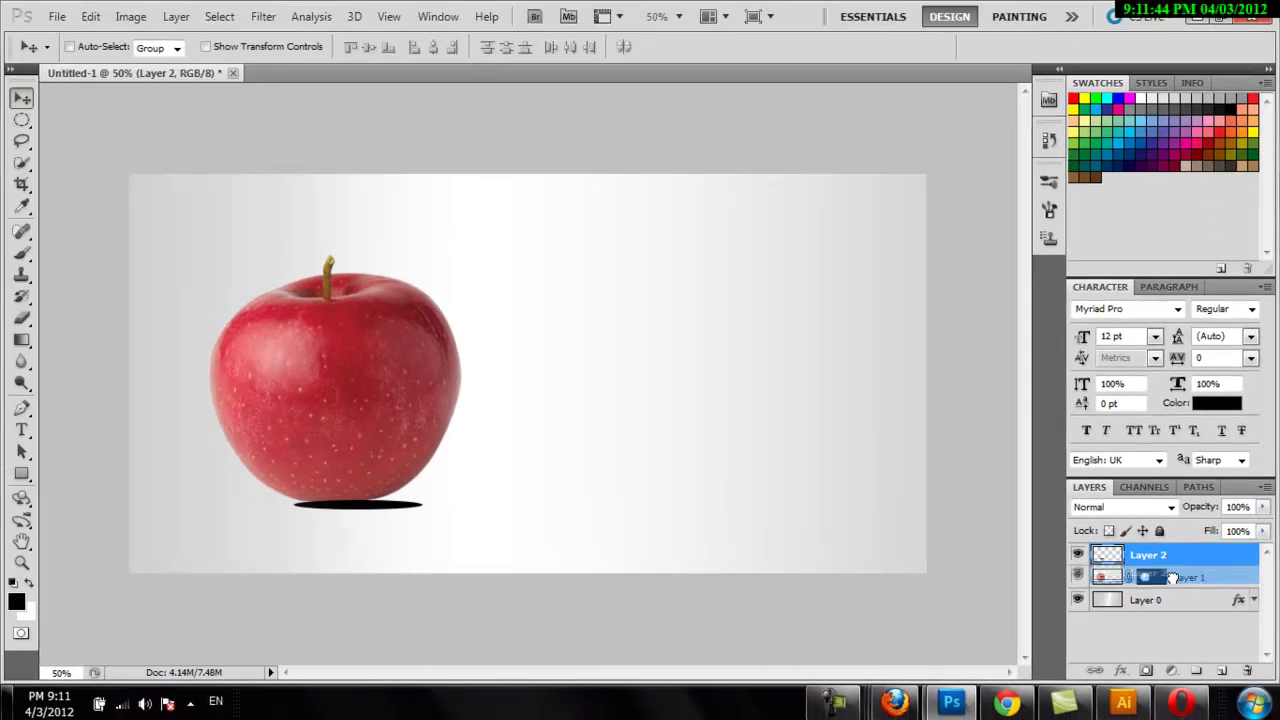
pyautogui.moveTo(1180, 577); pyautogui.dragTo(1176, 552)
# Place Layer 1 above the shadow, select Layer 2, and tuck the shadow under the apple's base
pyautogui.click(1186, 600)
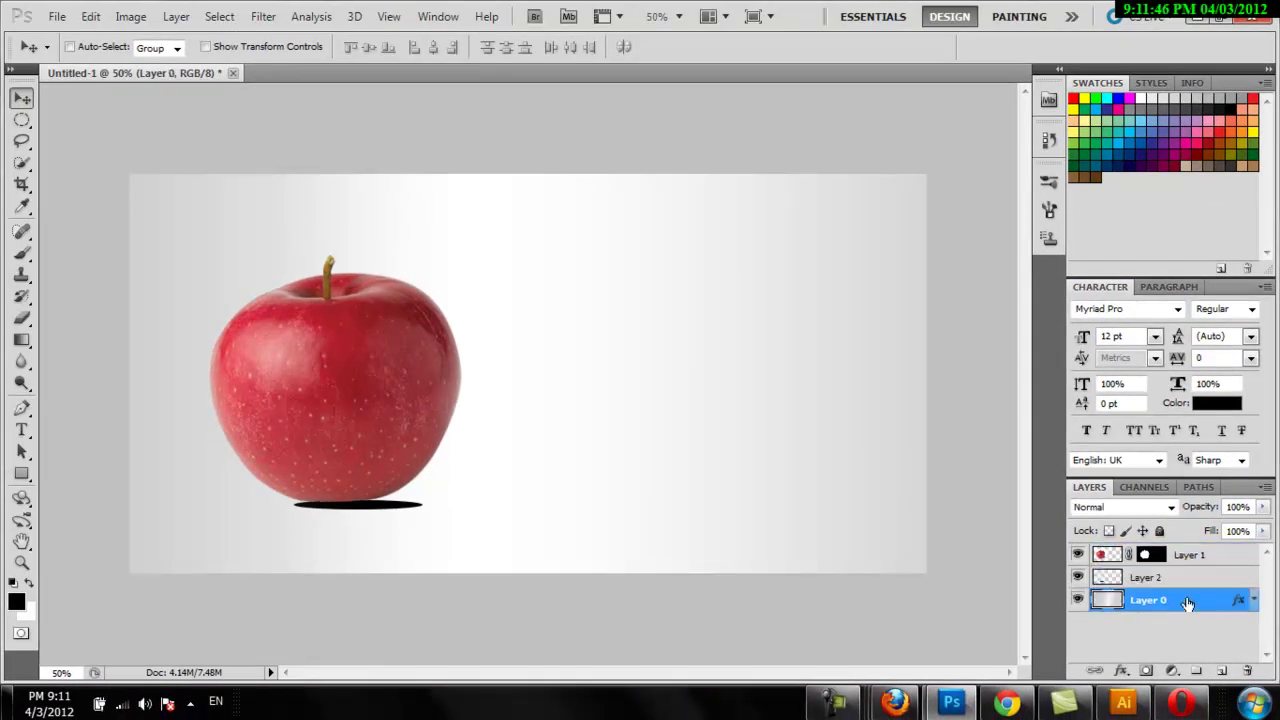
pyautogui.click(1150, 579)
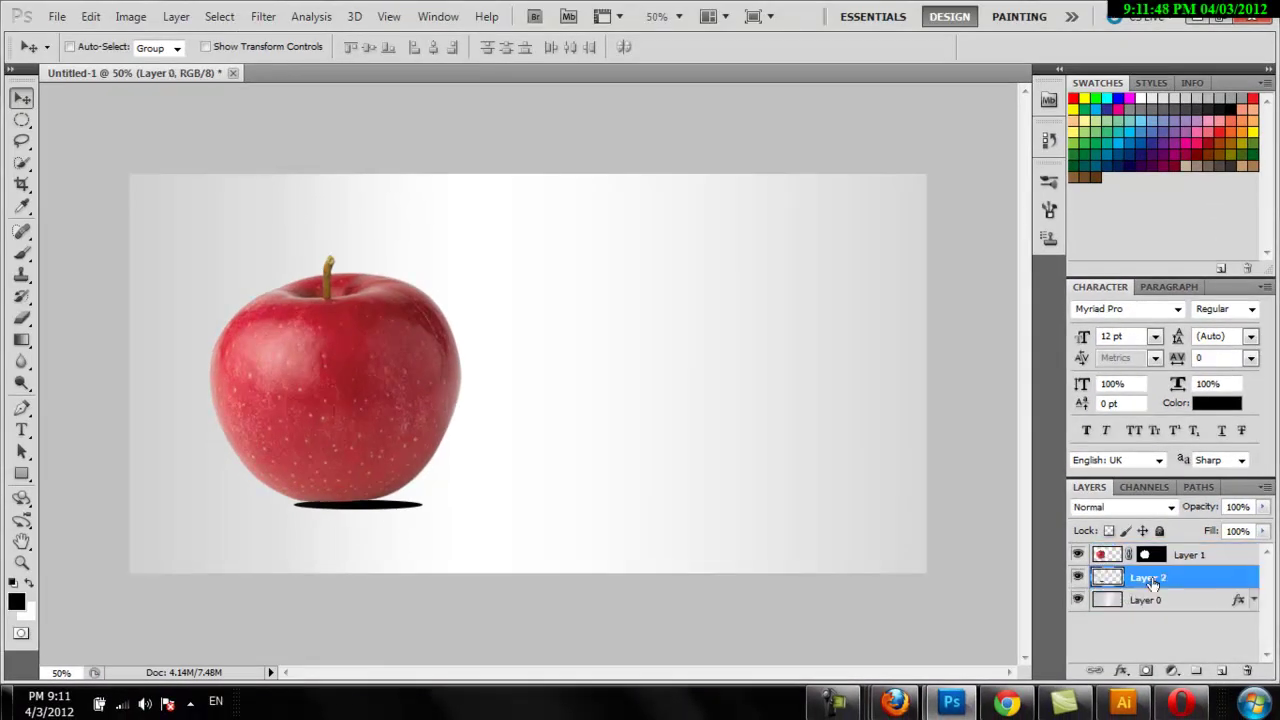
pyautogui.moveTo(382, 517); pyautogui.dragTo(391, 512)
# Soften the shadow with Blur plus a 9-pixel Gaussian Blur, then duplicate the apple layer
pyautogui.click(131, 17)
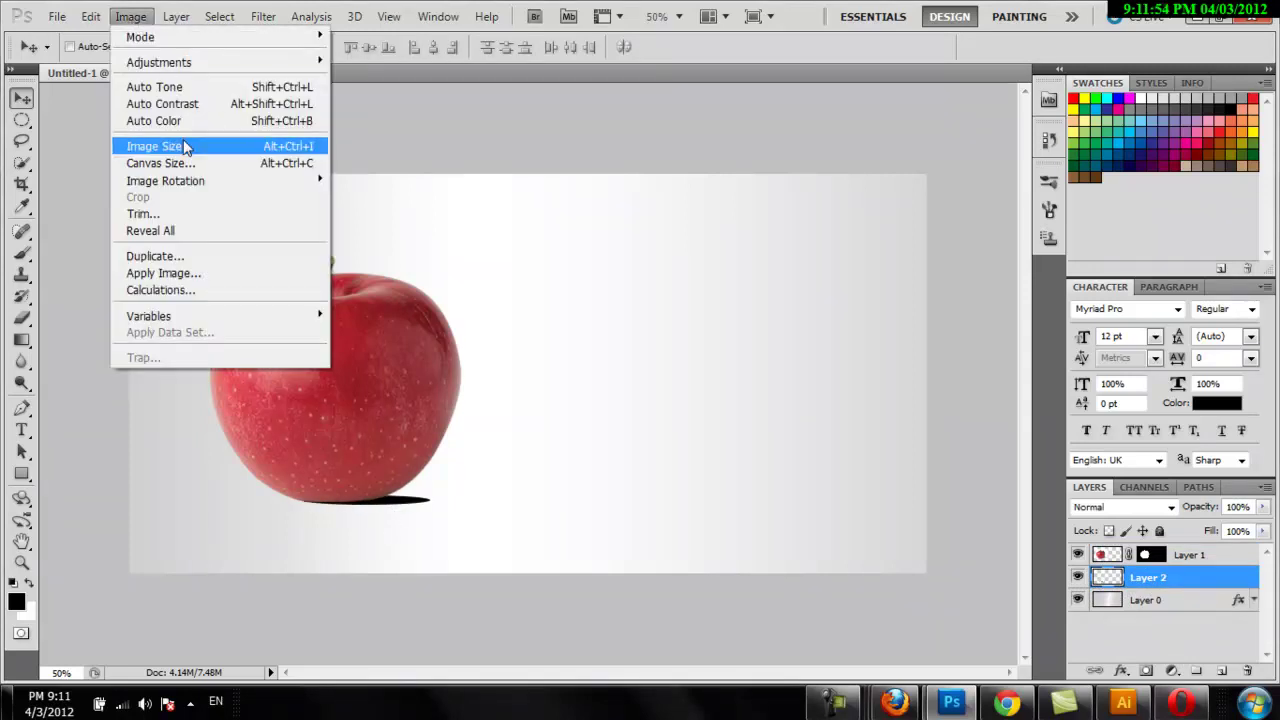
pyautogui.moveTo(271, 180)
pyautogui.click(493, 198)
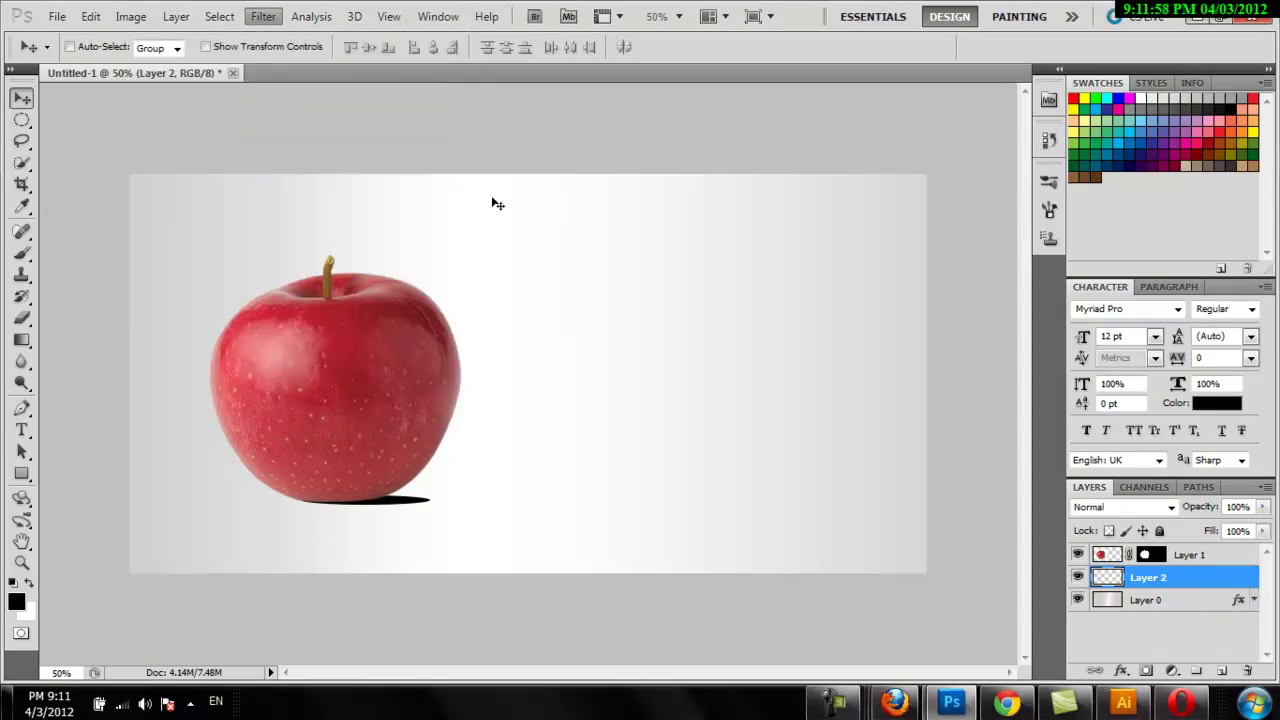
pyautogui.click(263, 17)
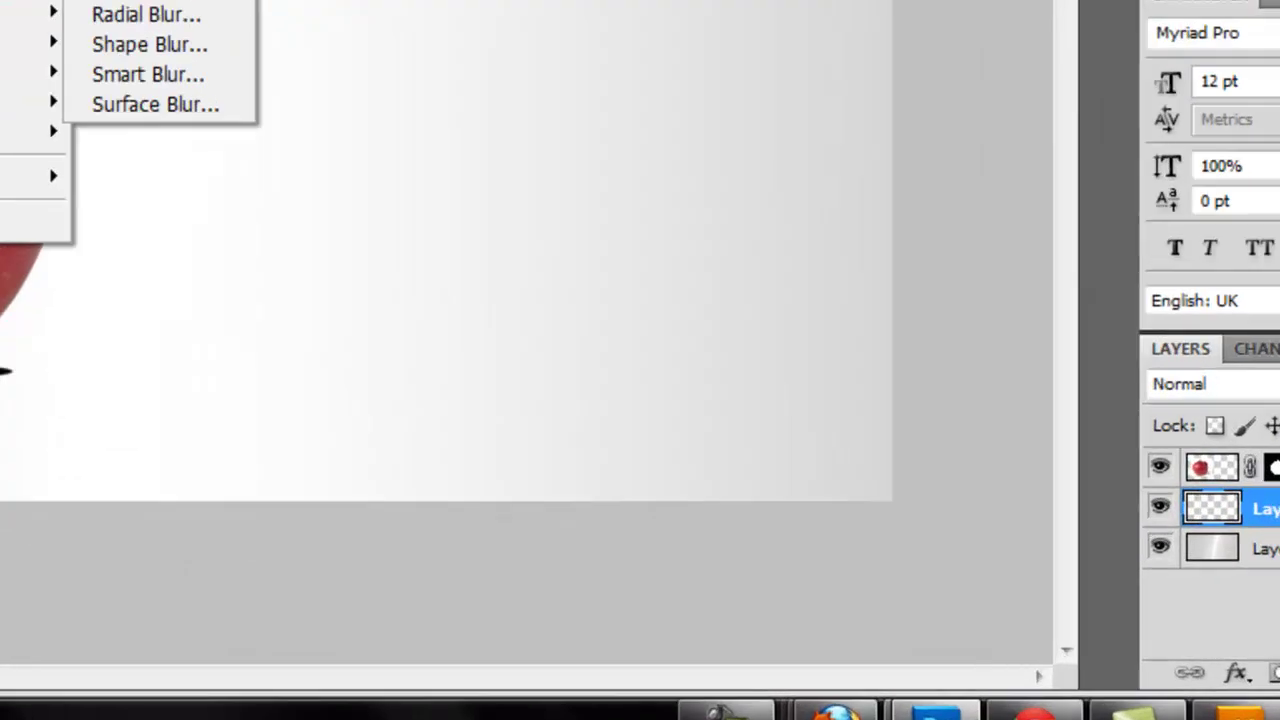
pyautogui.click(50, 5)
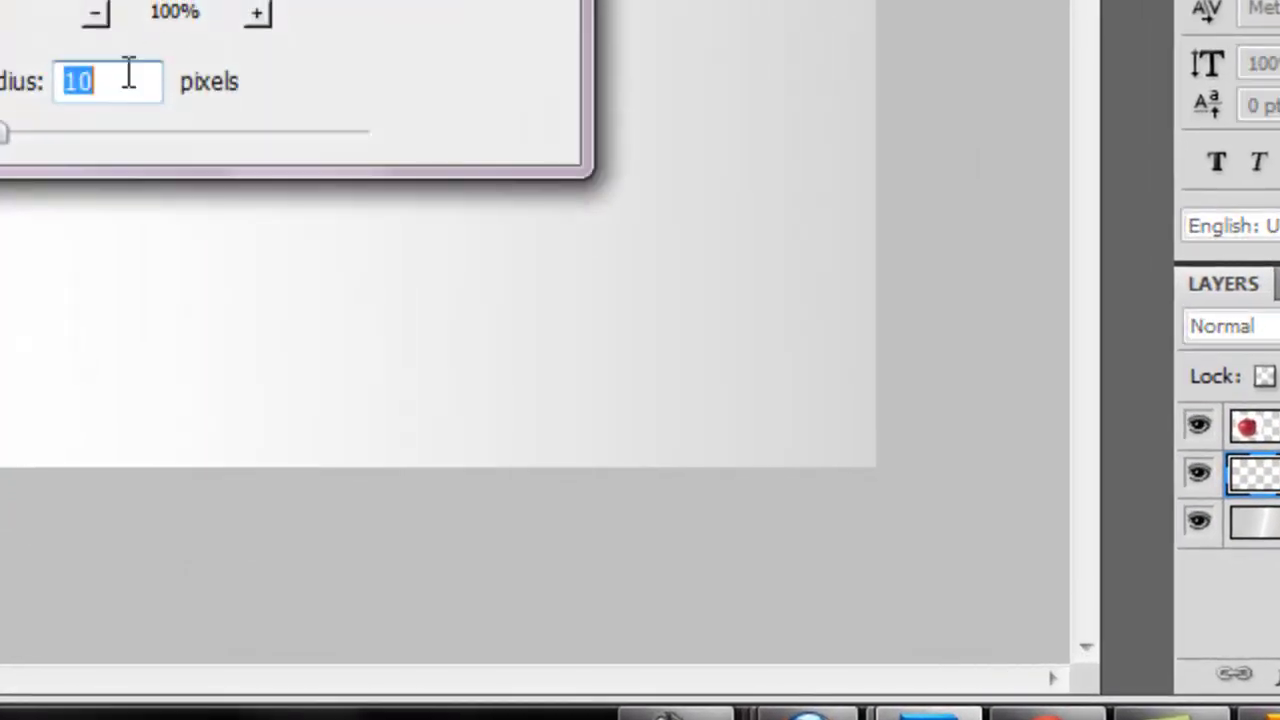
pyautogui.moveTo(31, 131); pyautogui.dragTo(3, 125)
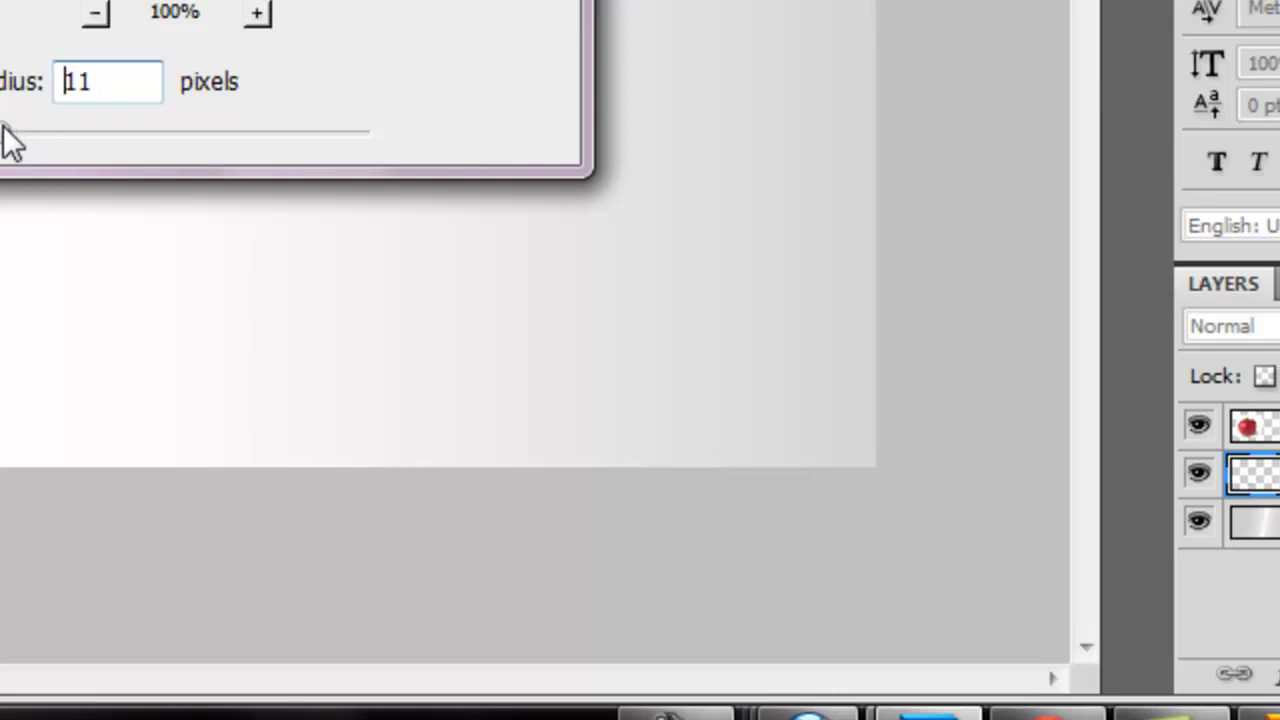
pyautogui.moveTo(3, 127); pyautogui.dragTo(2, 128)
pyautogui.press('Return')
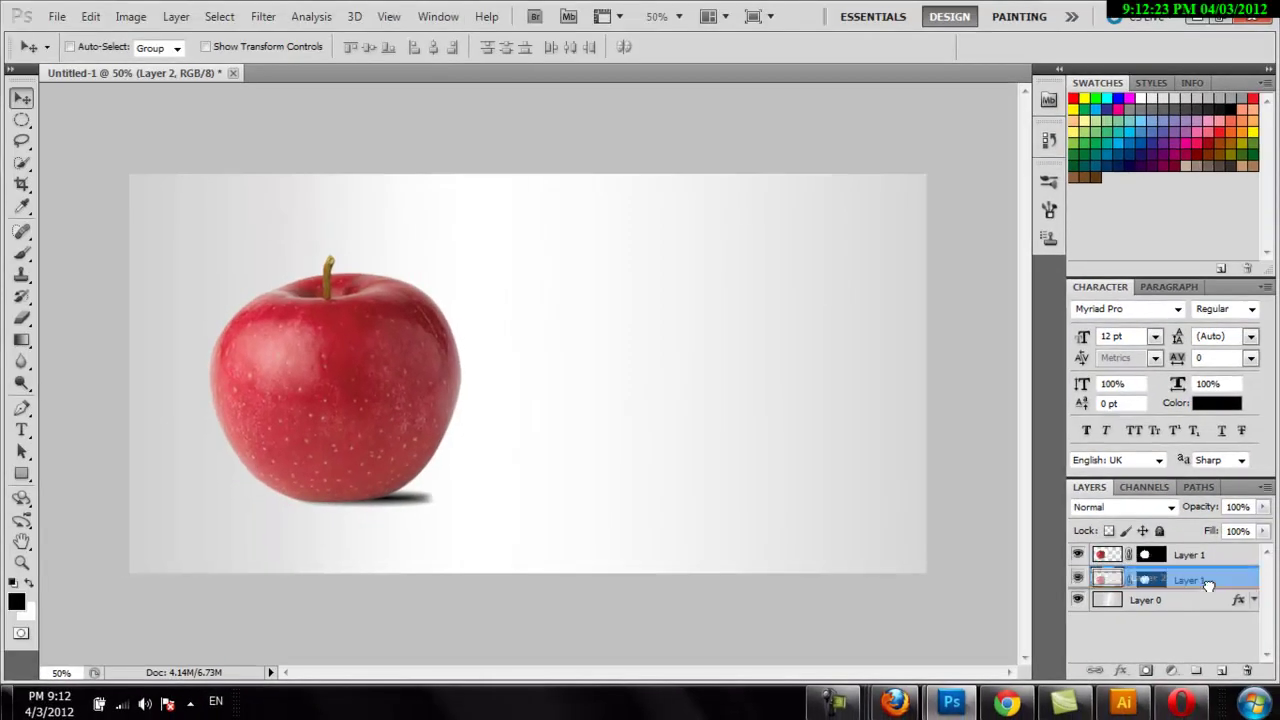
pyautogui.moveTo(1208, 578); pyautogui.dragTo(1223, 669)
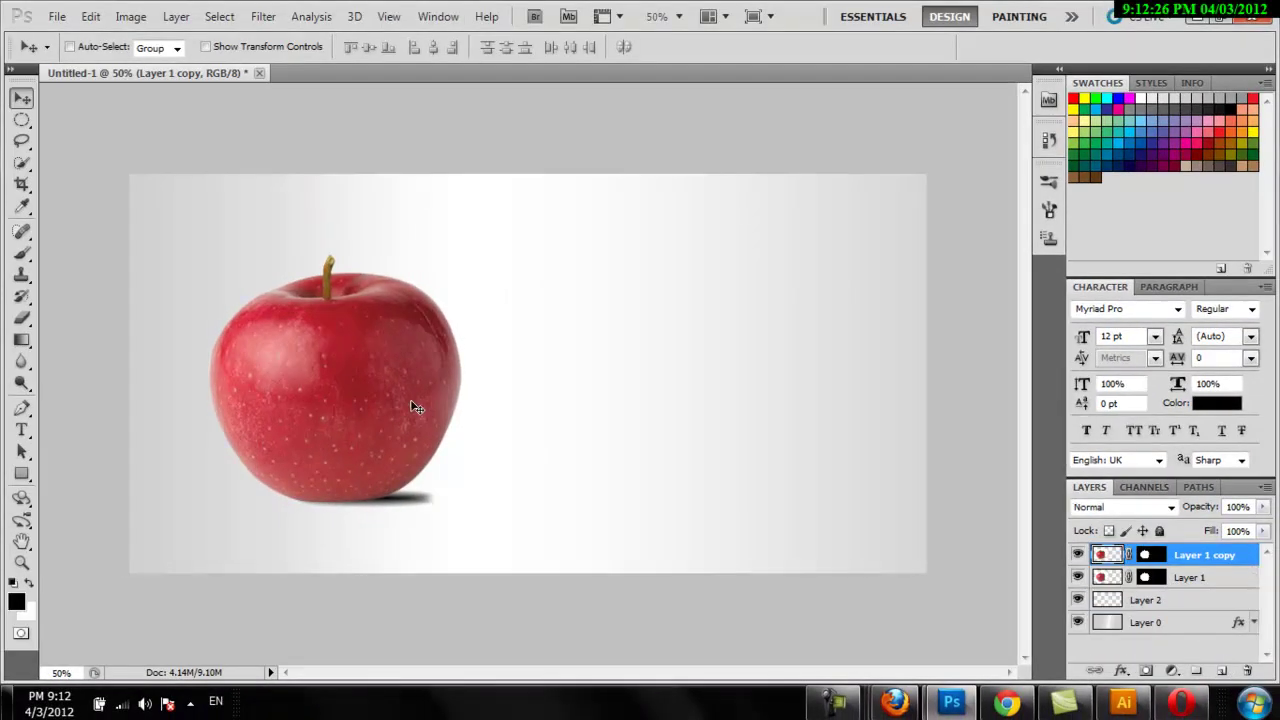
# Place the duplicated apple to the right of the original on the canvas
pyautogui.moveTo(415, 407)
pyautogui.mouseDown()
pyautogui.moveTo(678, 413)
pyautogui.moveTo(684, 400)
pyautogui.mouseUp()
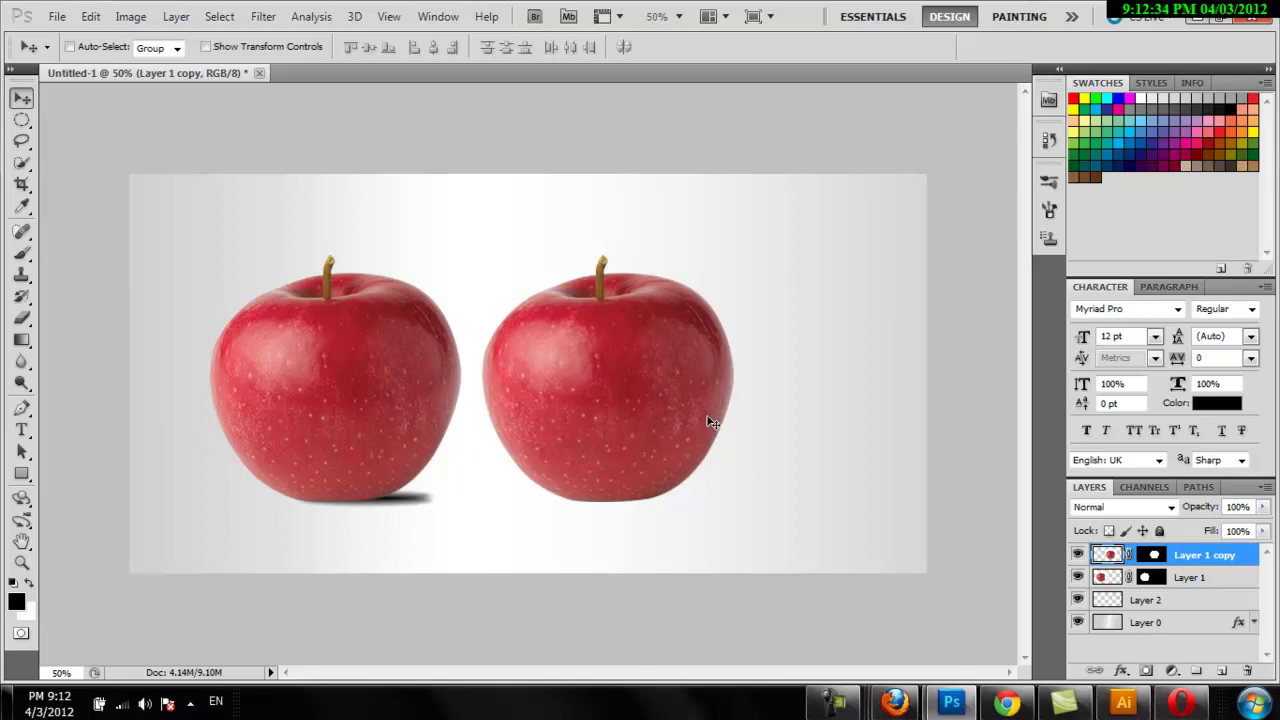
pyautogui.click(263, 16)
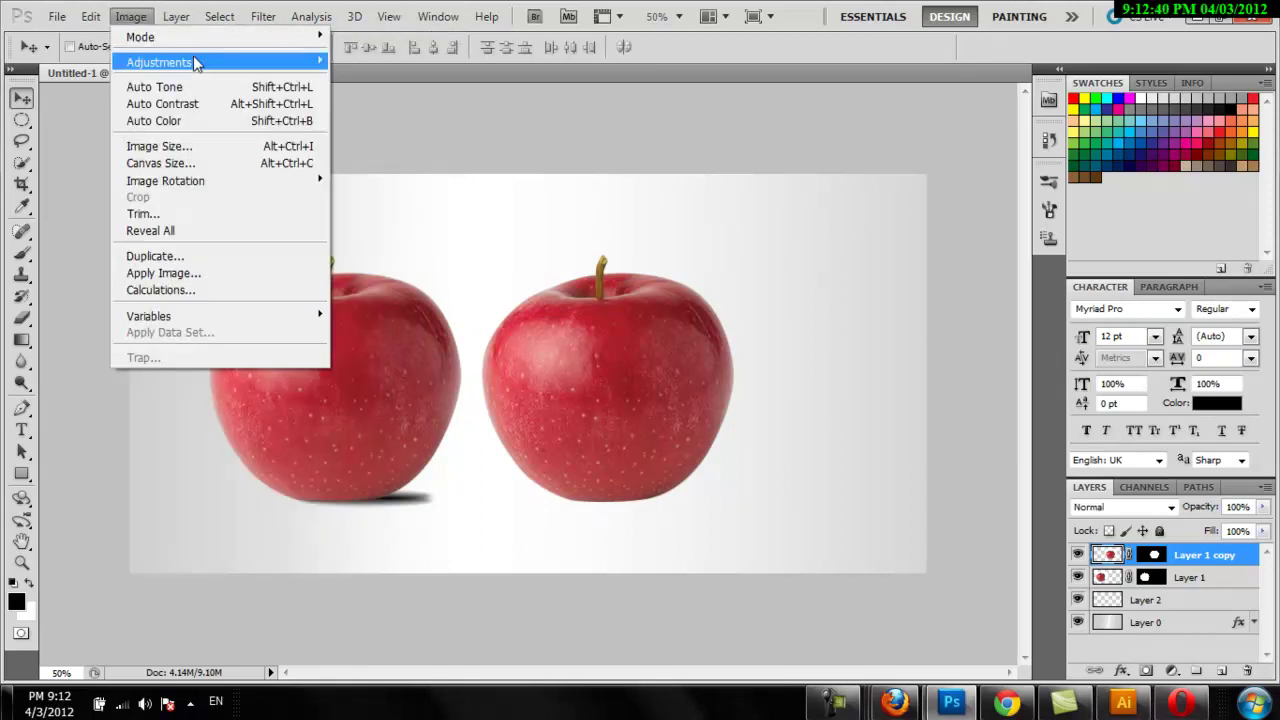
# Colorize the right apple green in Hue/Saturation: Hue 119, Saturation 33, Lightness -12
pyautogui.moveTo(160, 62)
pyautogui.click(418, 156)
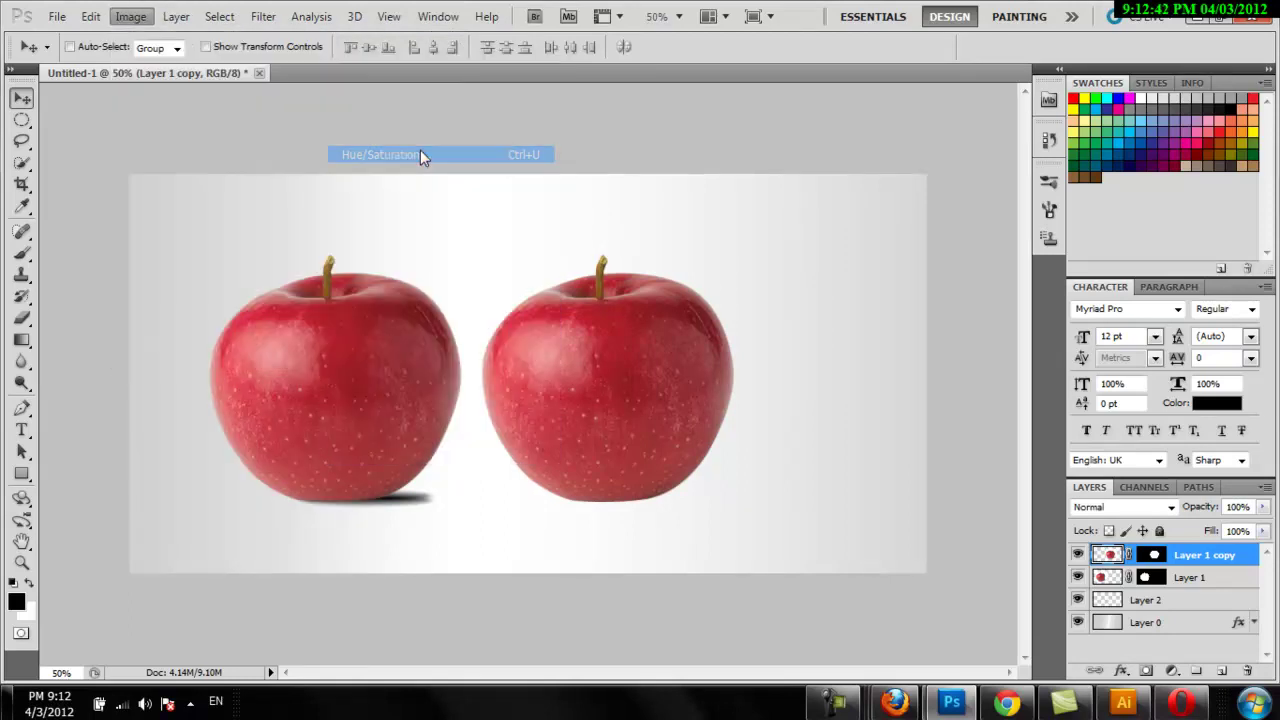
pyautogui.moveTo(605, 120); pyautogui.dragTo(215, 128)
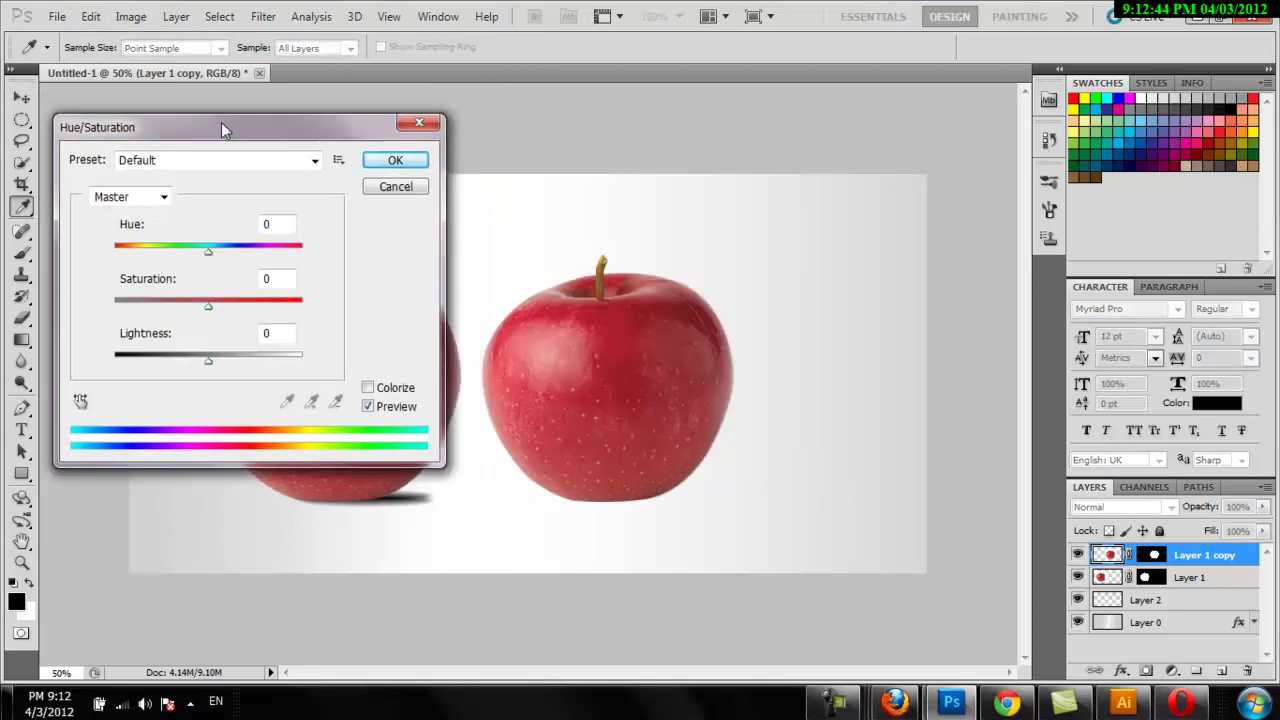
pyautogui.click(368, 388)
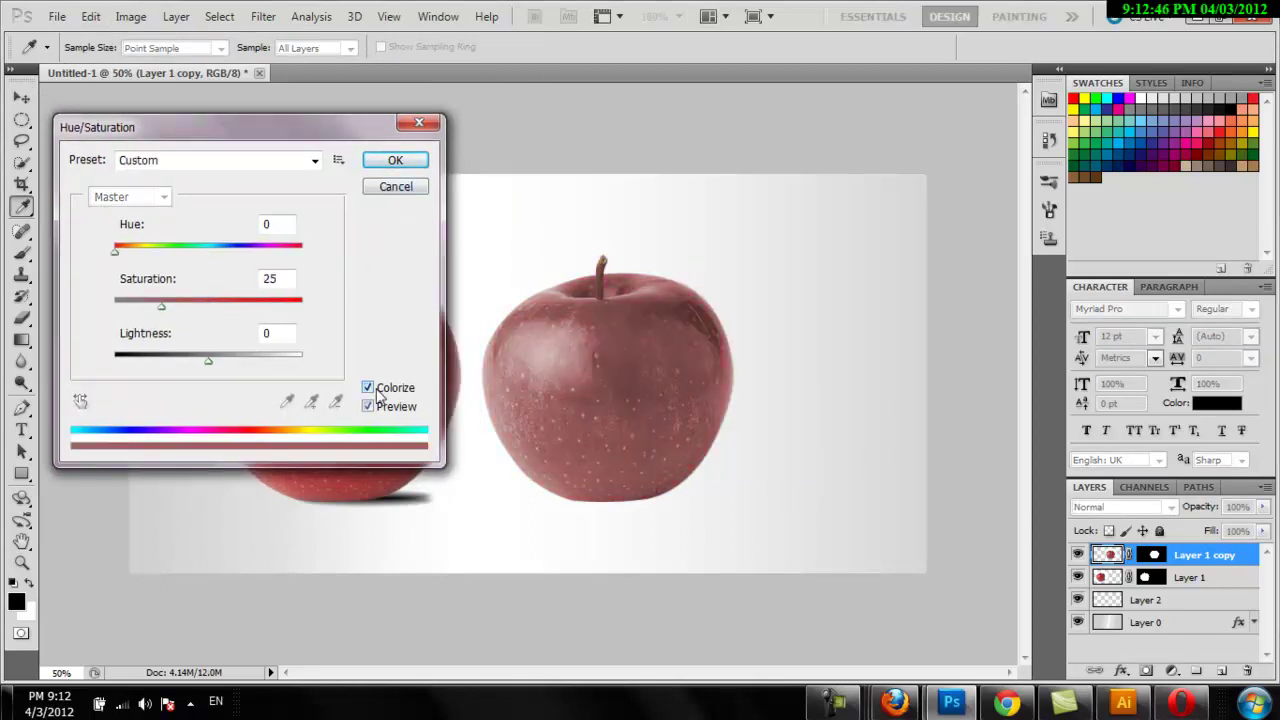
pyautogui.moveTo(341, 121)
pyautogui.mouseDown()
pyautogui.moveTo(1071, 234)
pyautogui.moveTo(1212, 152)
pyautogui.mouseUp()
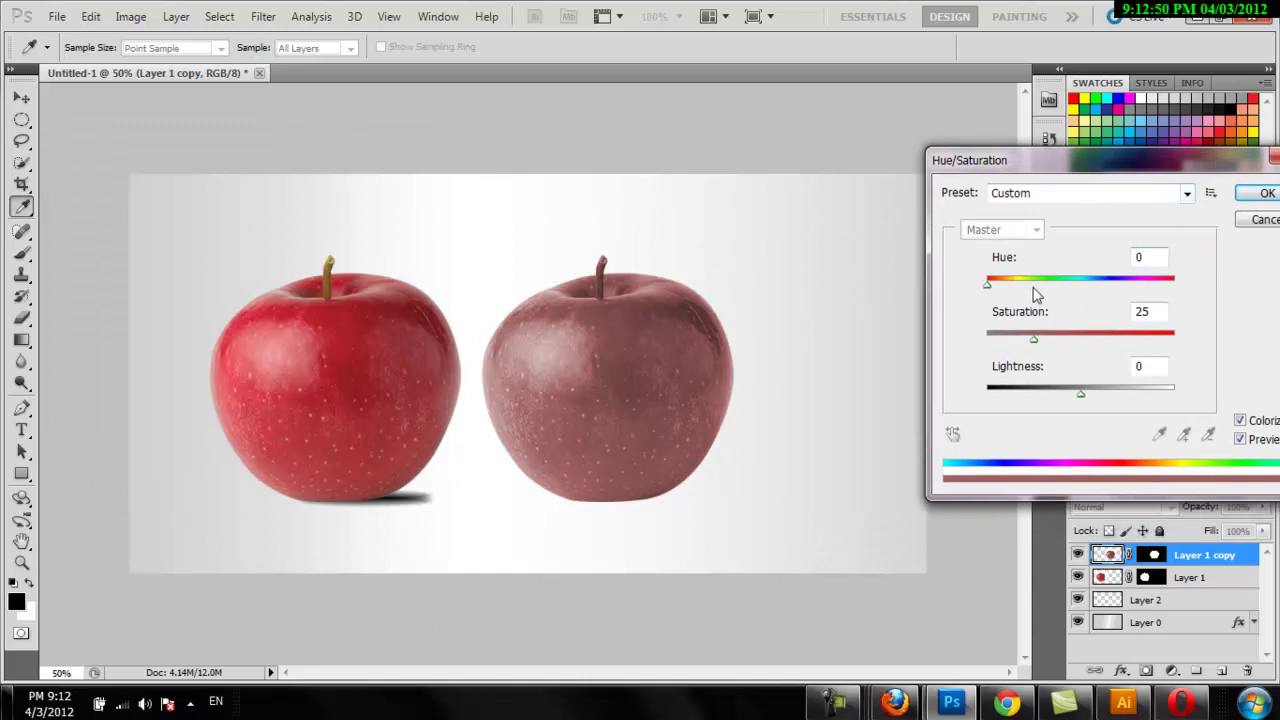
pyautogui.moveTo(988, 285); pyautogui.dragTo(994, 285)
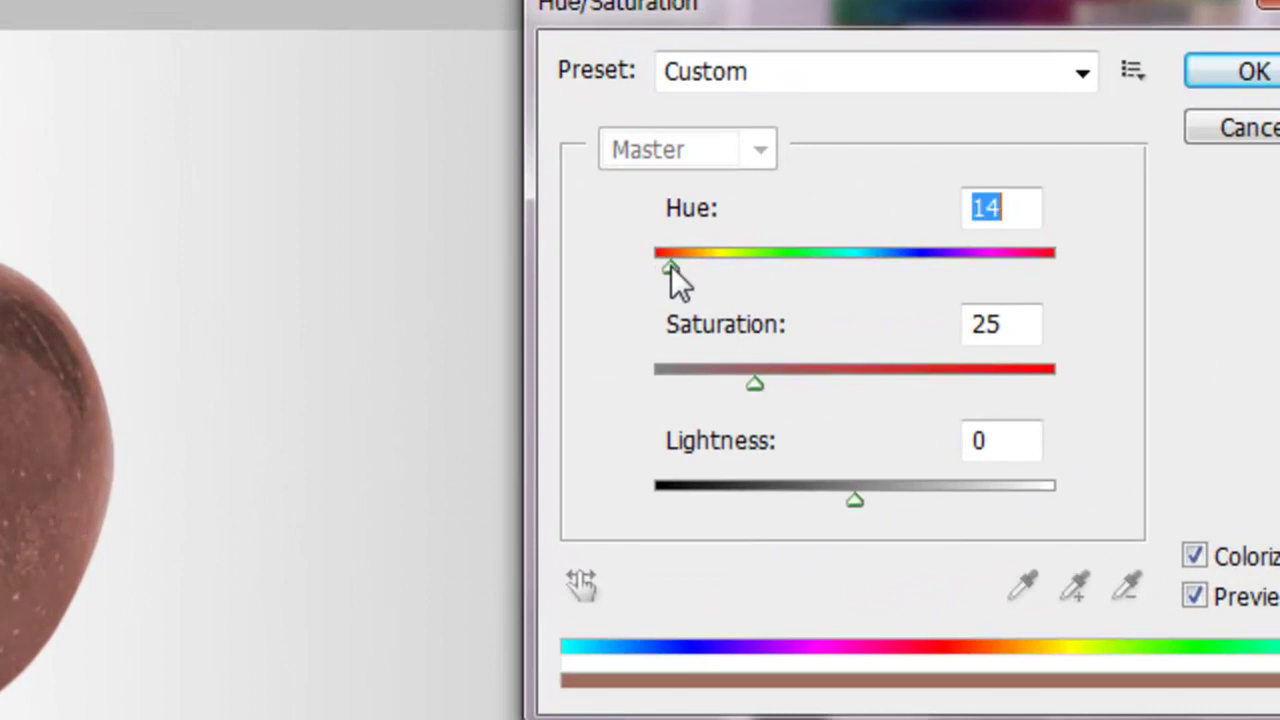
pyautogui.moveTo(671, 268)
pyautogui.mouseDown()
pyautogui.moveTo(733, 294)
pyautogui.moveTo(779, 268)
pyautogui.mouseUp()
pyautogui.moveTo(797, 378); pyautogui.dragTo(787, 378)
pyautogui.moveTo(853, 498); pyautogui.dragTo(831, 500)
pyautogui.moveTo(787, 264)
pyautogui.mouseDown()
pyautogui.moveTo(663, 282)
pyautogui.moveTo(885, 288)
pyautogui.moveTo(1033, 272)
pyautogui.moveTo(1003, 272)
pyautogui.mouseUp()
pyautogui.moveTo(897, 278)
pyautogui.mouseDown()
pyautogui.moveTo(737, 280)
pyautogui.moveTo(787, 294)
pyautogui.mouseUp()
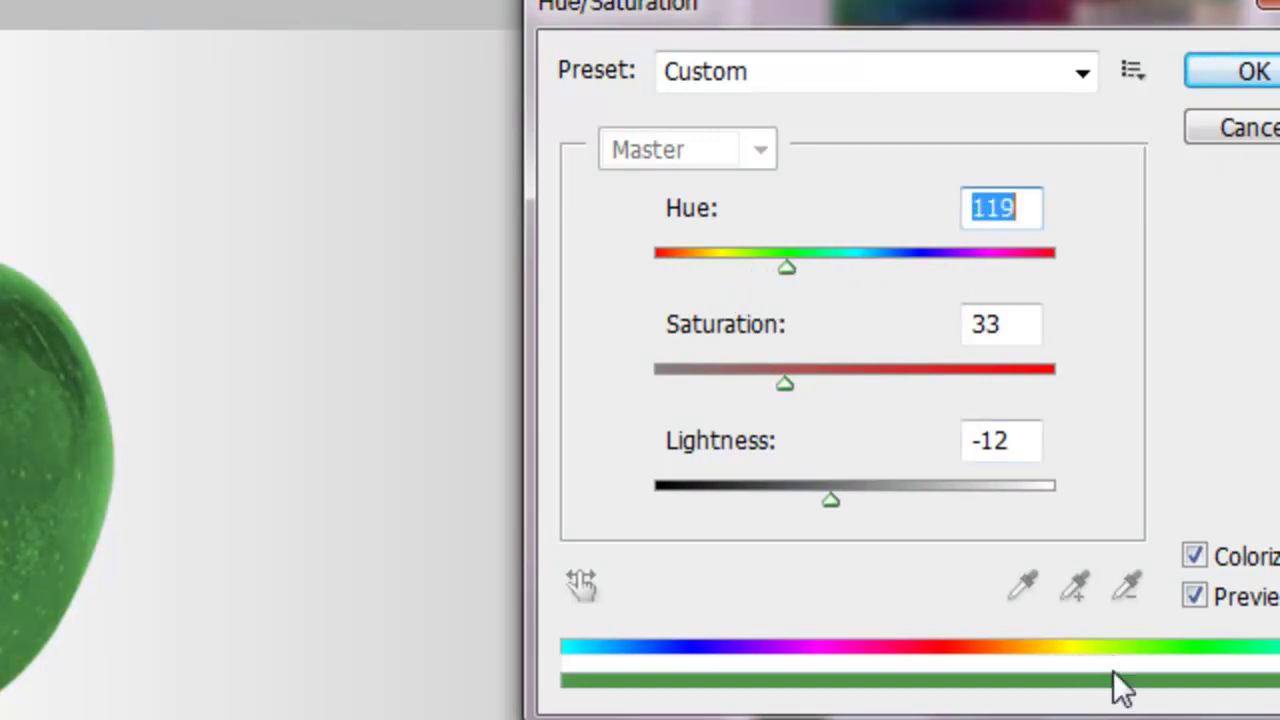
# With Colorize off, recolour the apple at Hue +94, Saturation +7, Lightness -9 and apply
pyautogui.click(1197, 557)
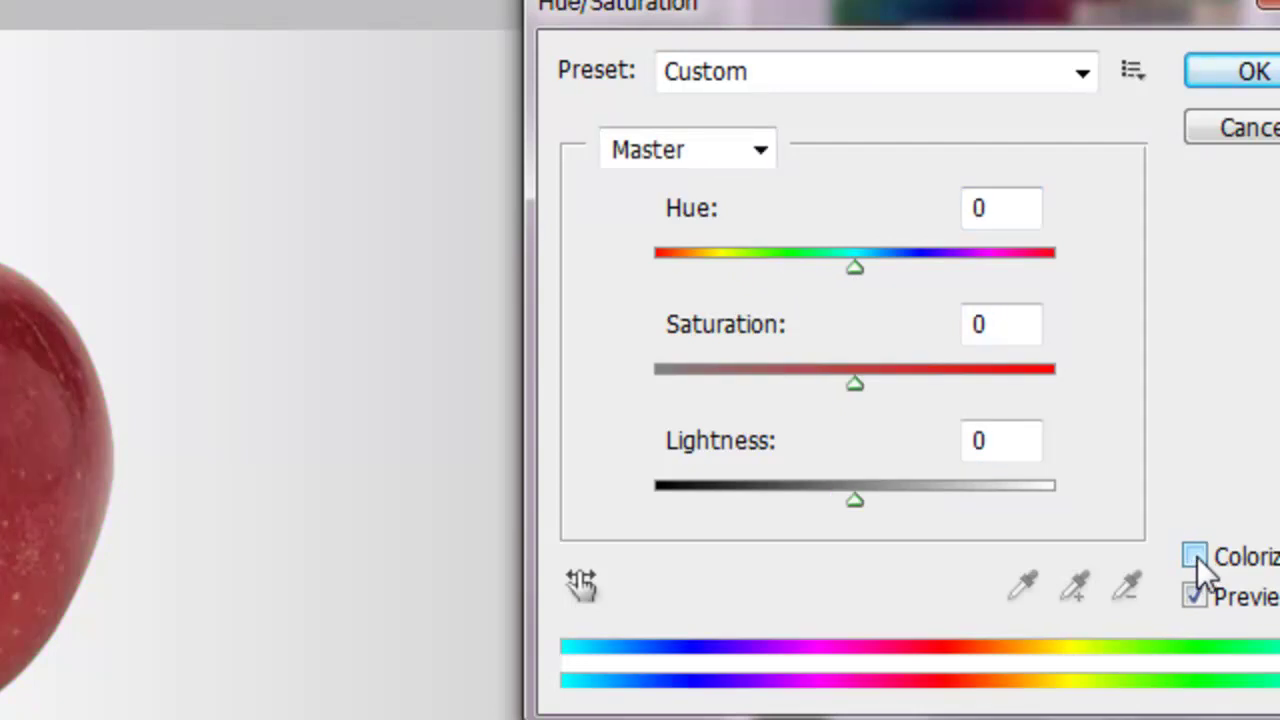
pyautogui.click(1197, 555)
pyautogui.click(1195, 555)
pyautogui.moveTo(869, 266); pyautogui.dragTo(773, 278)
pyautogui.moveTo(855, 500); pyautogui.dragTo(843, 498)
pyautogui.moveTo(855, 386)
pyautogui.mouseDown()
pyautogui.moveTo(937, 380)
pyautogui.moveTo(821, 382)
pyautogui.mouseUp()
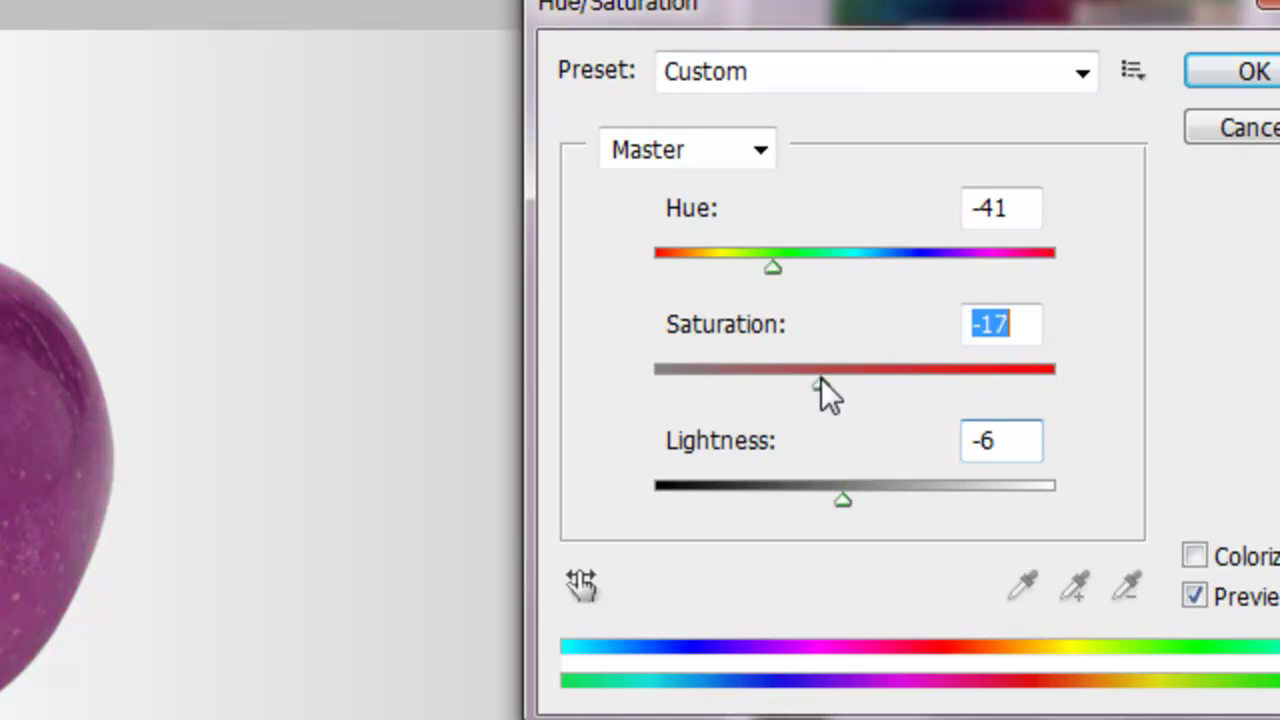
pyautogui.moveTo(775, 276)
pyautogui.mouseDown()
pyautogui.moveTo(1087, 272)
pyautogui.moveTo(965, 274)
pyautogui.moveTo(985, 274)
pyautogui.mouseUp()
pyautogui.moveTo(853, 496)
pyautogui.mouseDown()
pyautogui.moveTo(815, 488)
pyautogui.moveTo(860, 510)
pyautogui.moveTo(837, 500)
pyautogui.mouseUp()
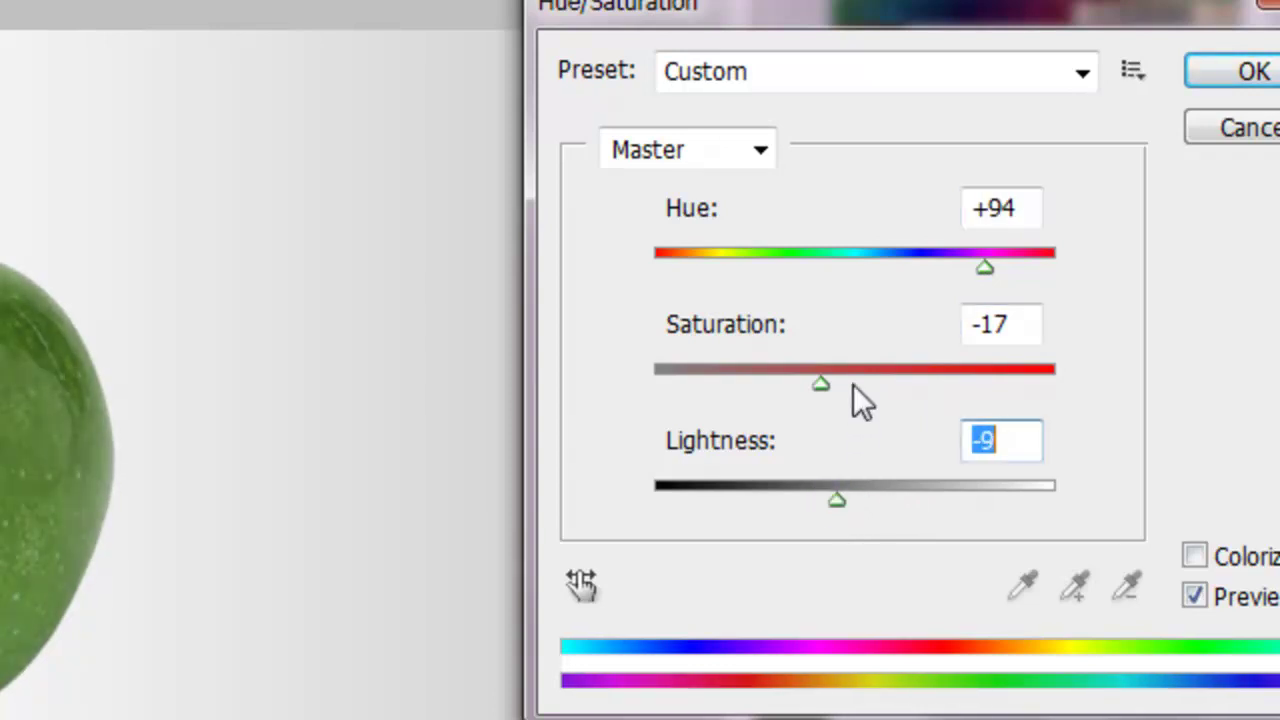
pyautogui.moveTo(832, 385); pyautogui.dragTo(868, 385)
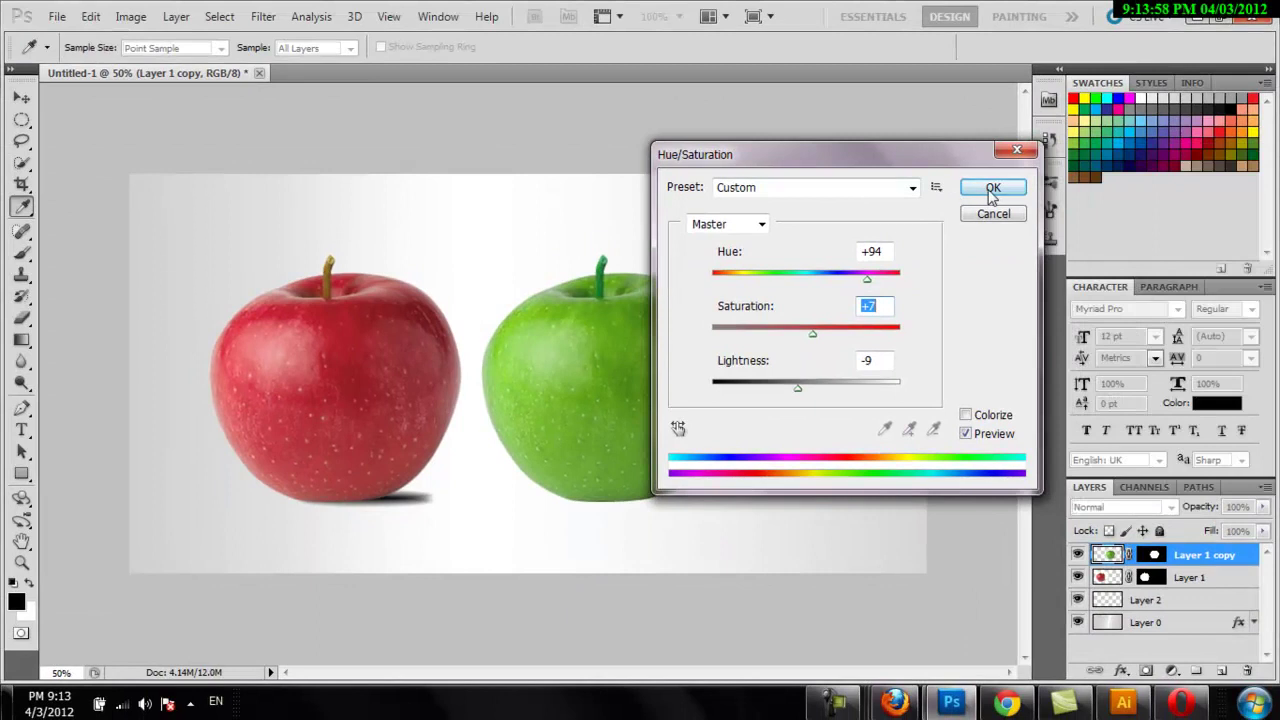
pyautogui.click(985, 189)
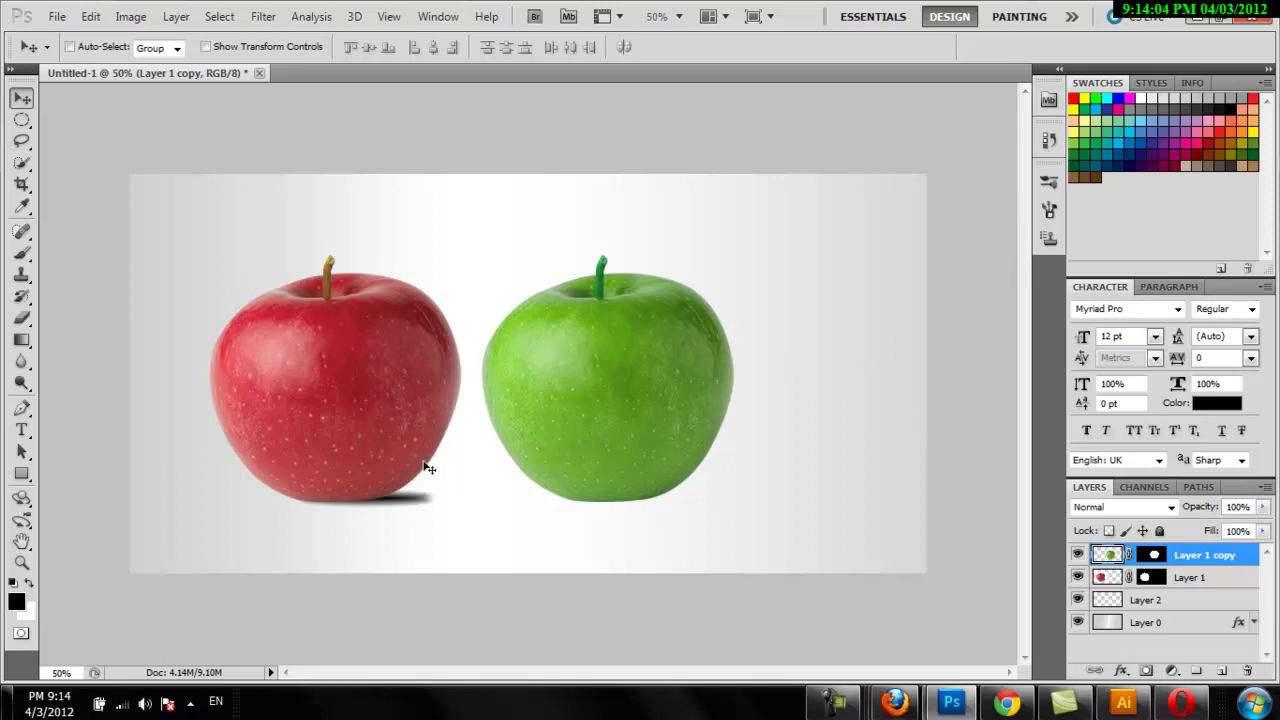
# Zoom in and pan so the red apple's stem fills the view
pyautogui.click(22, 563)
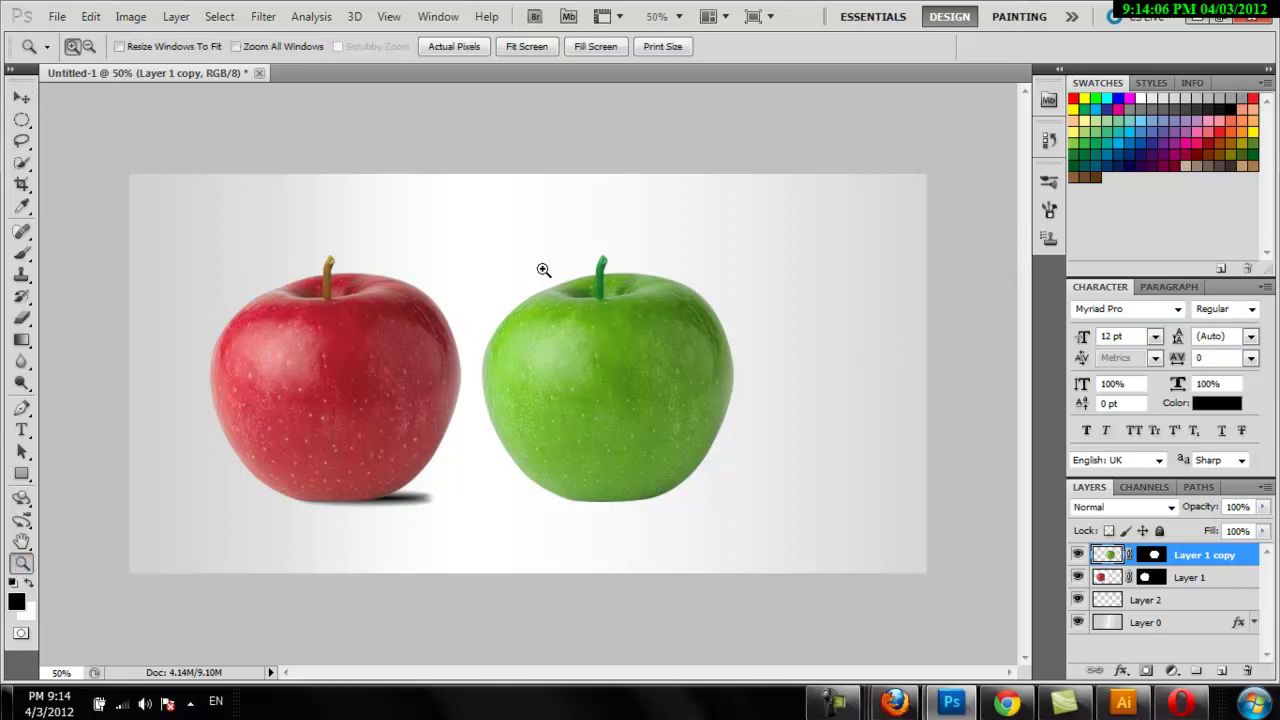
pyautogui.moveTo(578, 241); pyautogui.dragTo(720, 337)
pyautogui.moveTo(418, 517); pyautogui.dragTo(857, 434)
pyautogui.moveTo(646, 446); pyautogui.dragTo(937, 476)
pyautogui.moveTo(375, 451)
pyautogui.mouseDown()
pyautogui.moveTo(714, 428)
pyautogui.moveTo(777, 380)
pyautogui.moveTo(866, 371)
pyautogui.mouseUp()
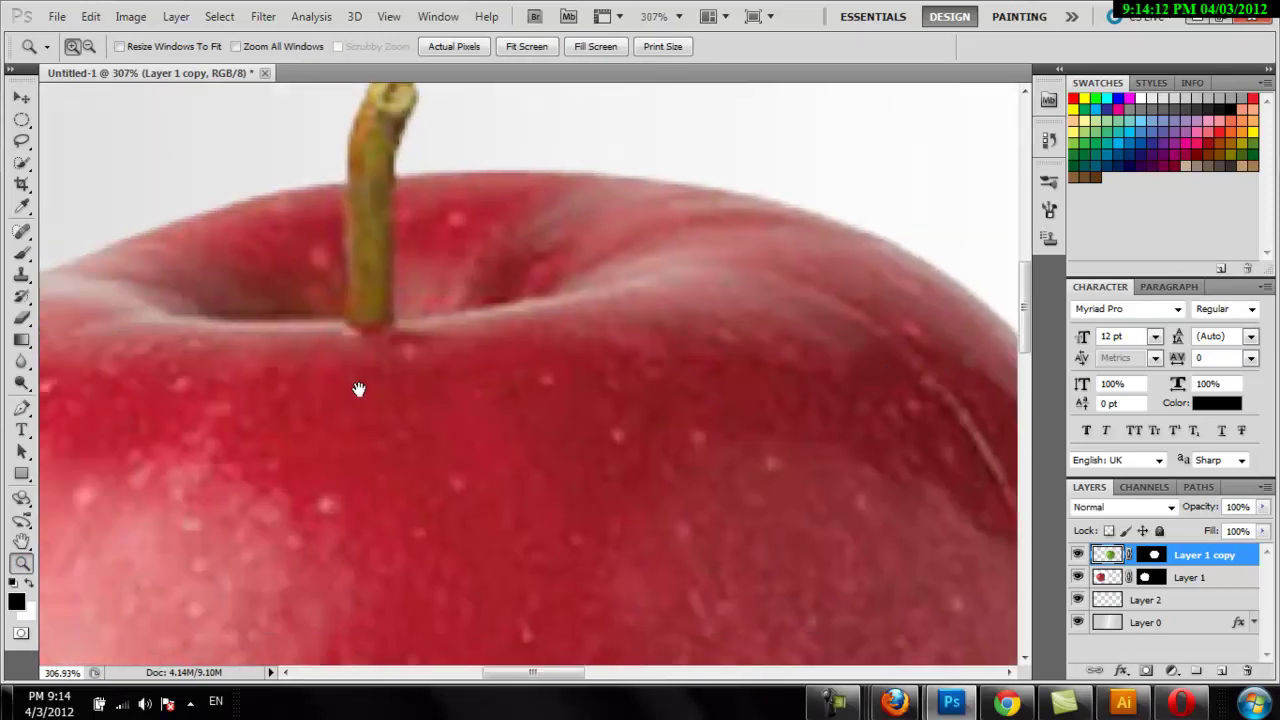
pyautogui.moveTo(360, 398); pyautogui.dragTo(334, 450)
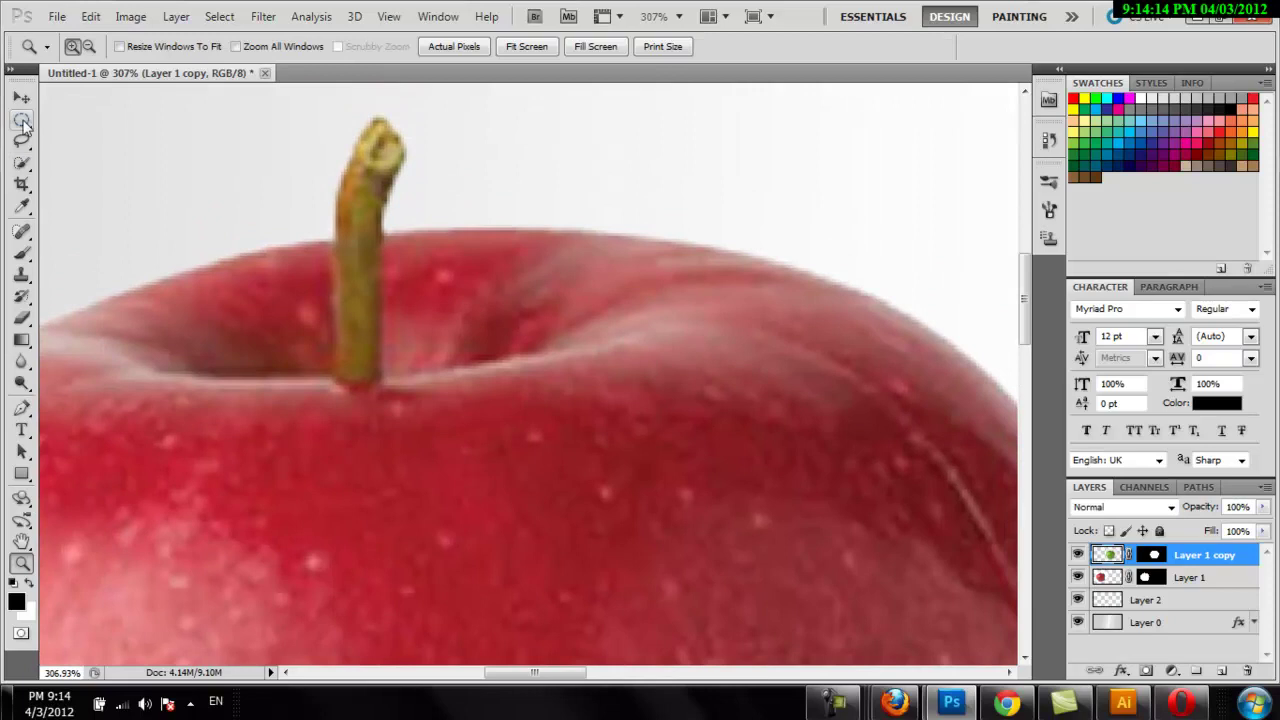
# Trace the red apple's stem with a Pen path and convert it to a selection
pyautogui.click(22, 120)
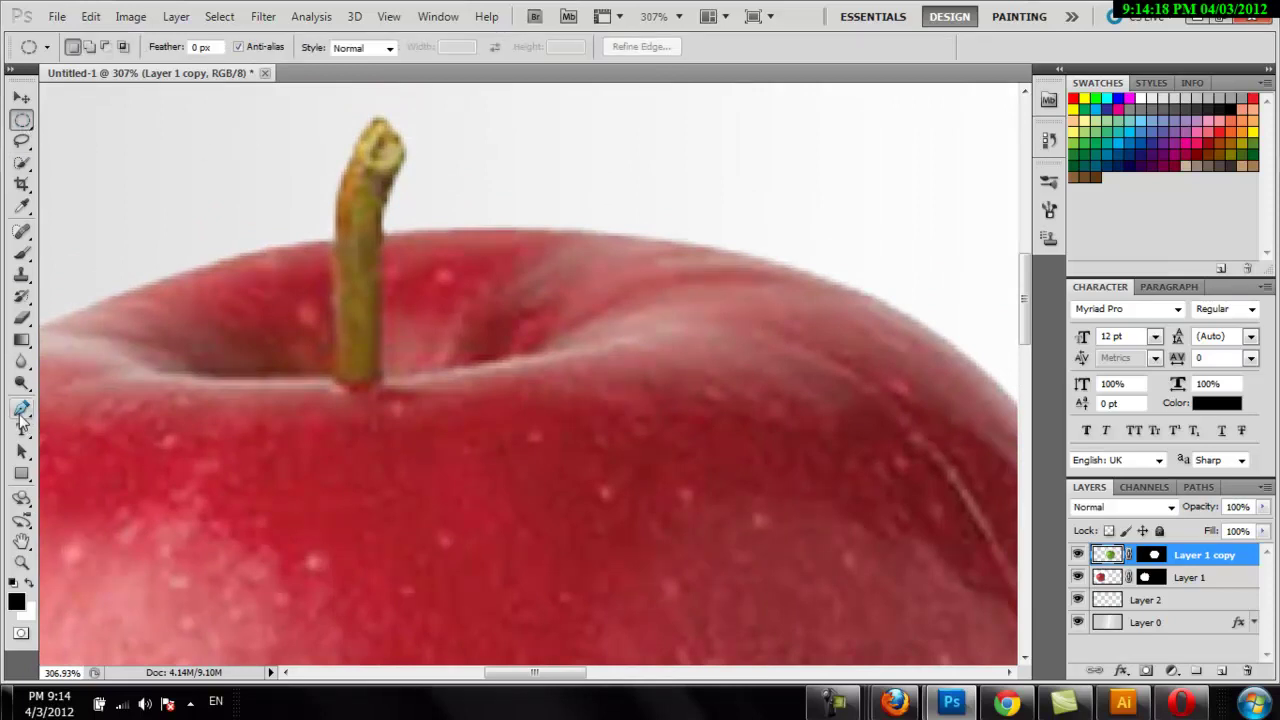
pyautogui.click(22, 408)
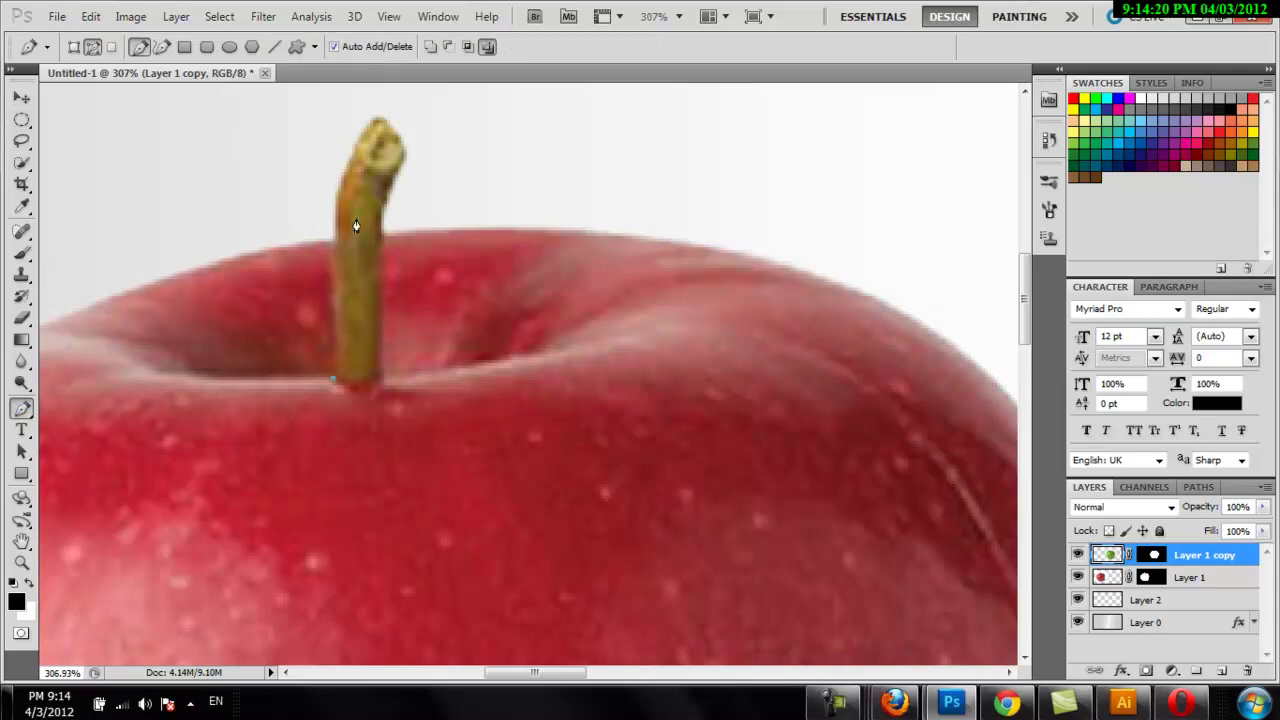
pyautogui.moveTo(378, 119); pyautogui.dragTo(438, 92)
pyautogui.keyDown('alt'); pyautogui.click(380, 128); pyautogui.keyUp('alt')
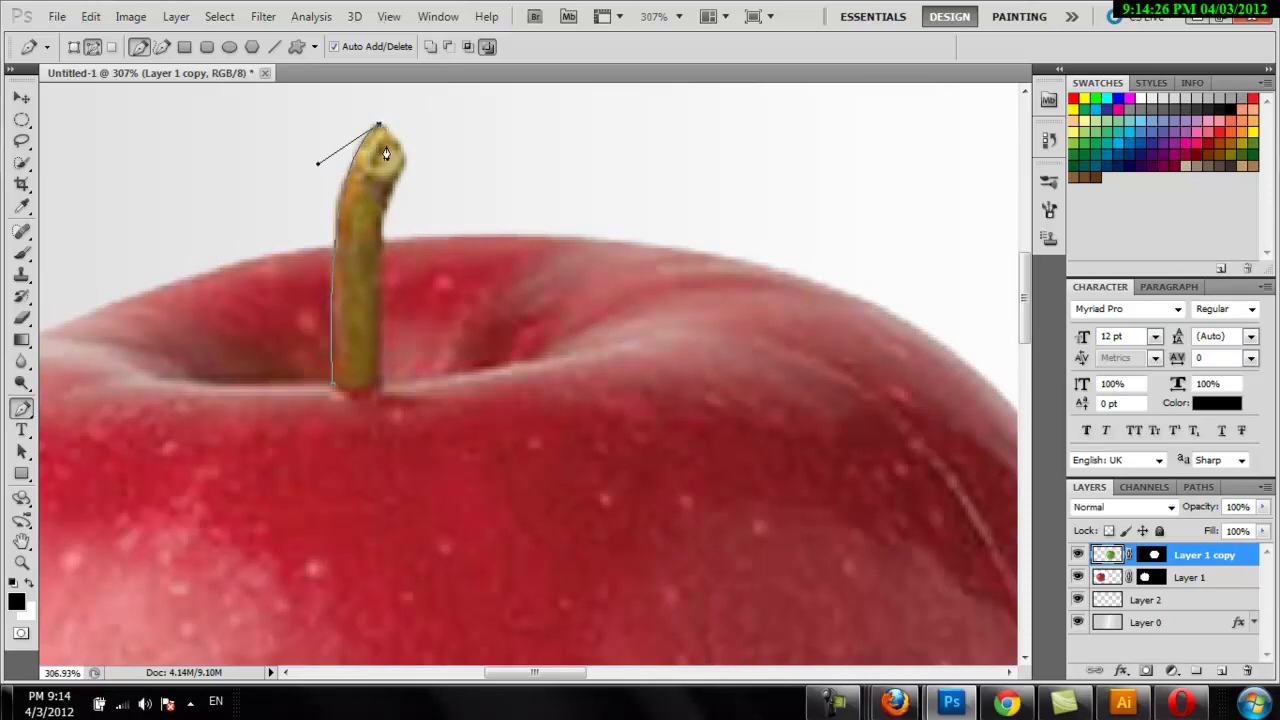
pyautogui.click(409, 156)
pyautogui.click(382, 389)
pyautogui.rightClick(367, 337)
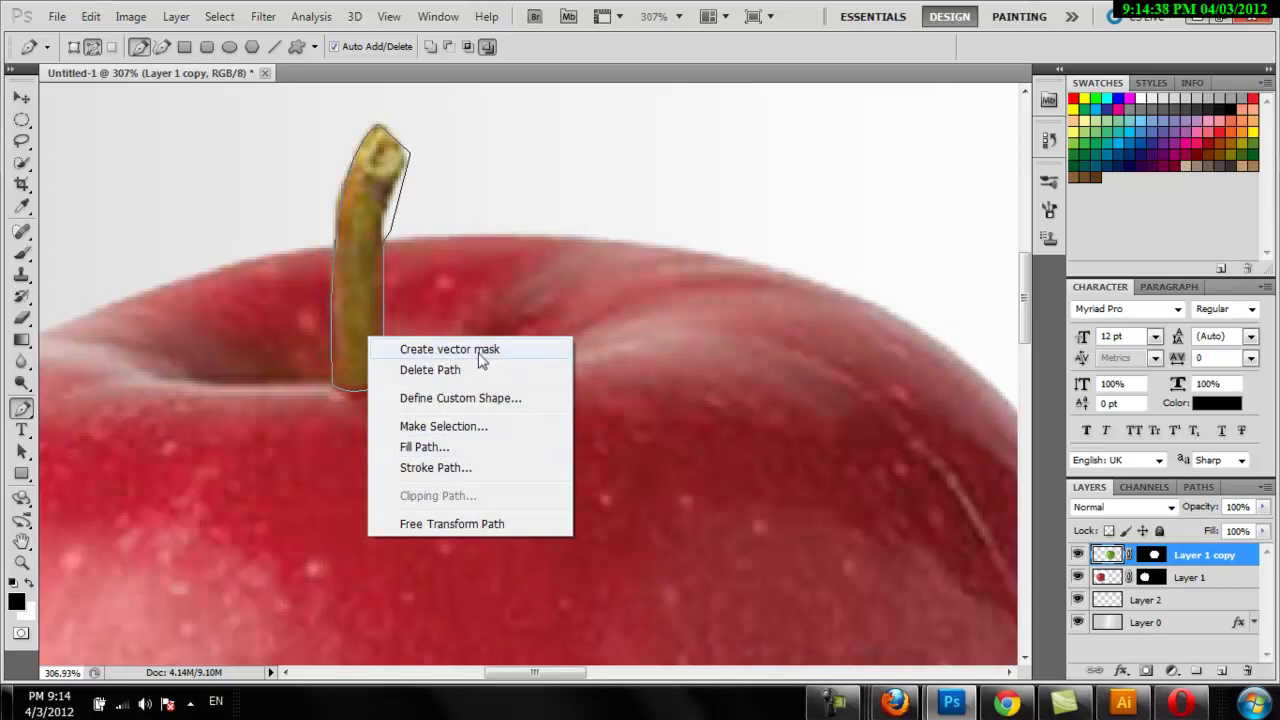
pyautogui.click(490, 430)
pyautogui.click(731, 203)
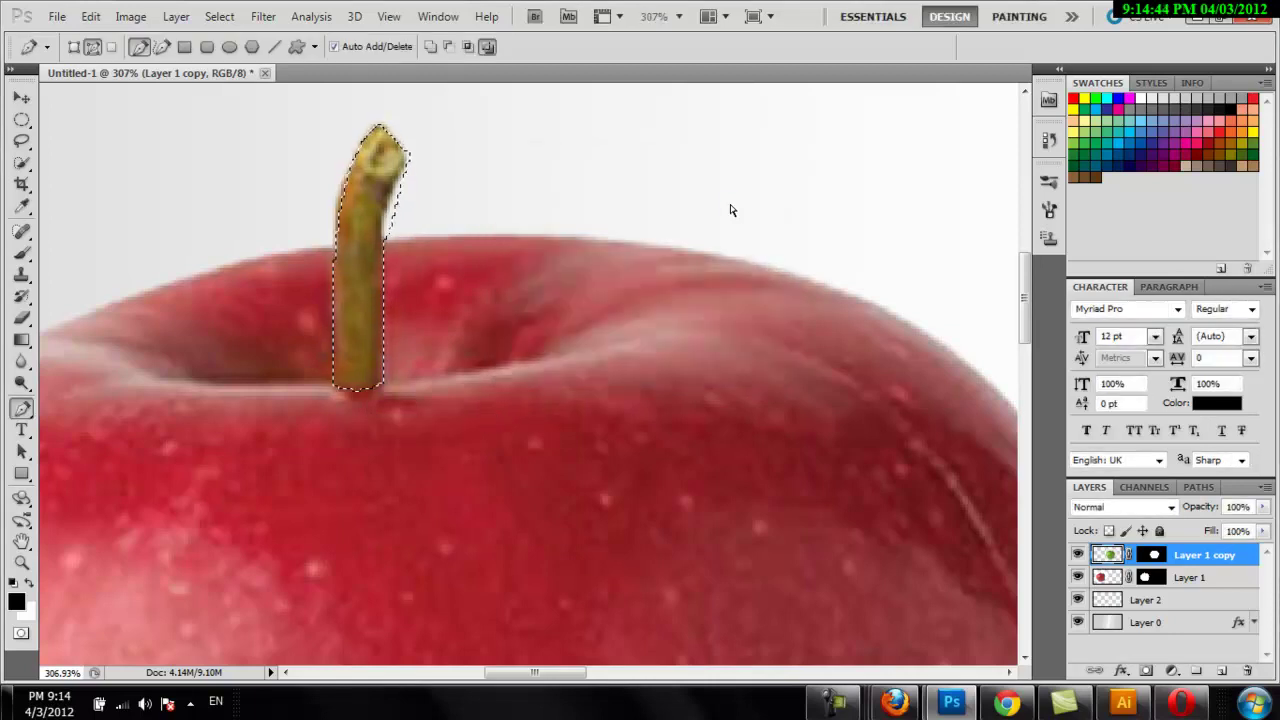
pyautogui.hotkey('ctrl', 'c')
pyautogui.click(639, 277)
# Copy the selected stem from Layer 1 onto a new layer and drag it toward the green apple
pyautogui.click(1100, 578)
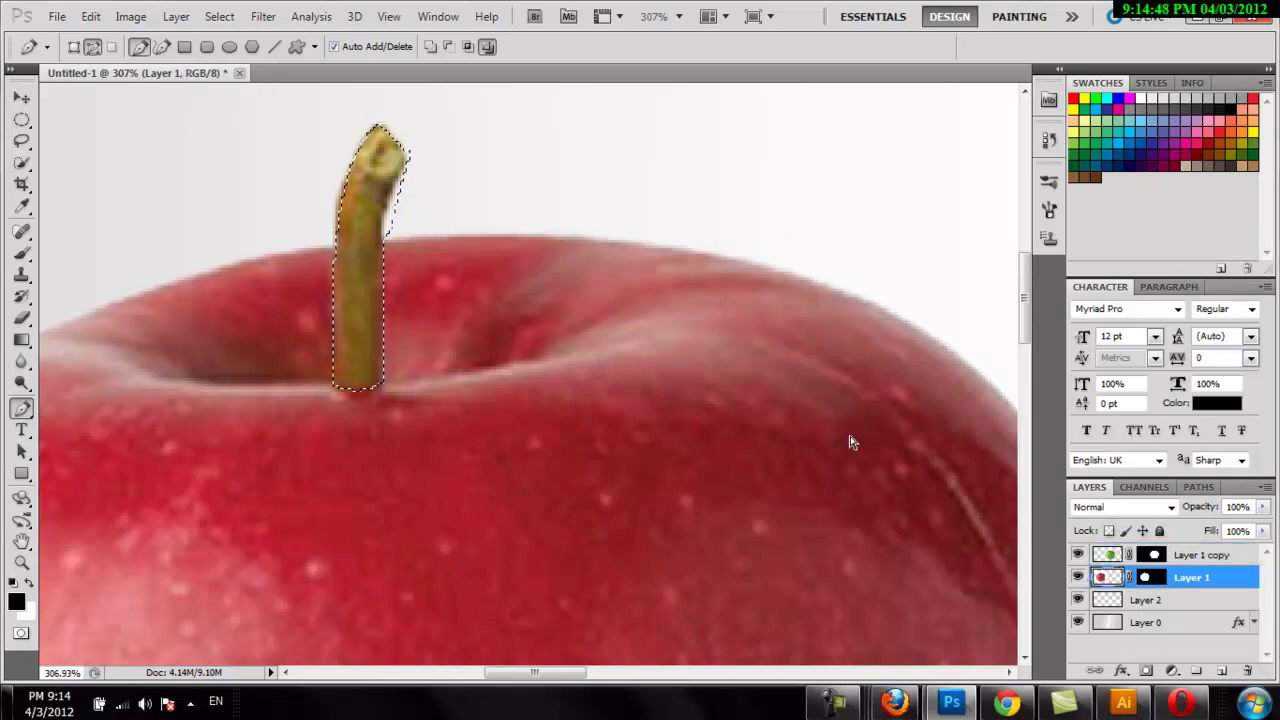
pyautogui.hotkey('ctrl', 'j')
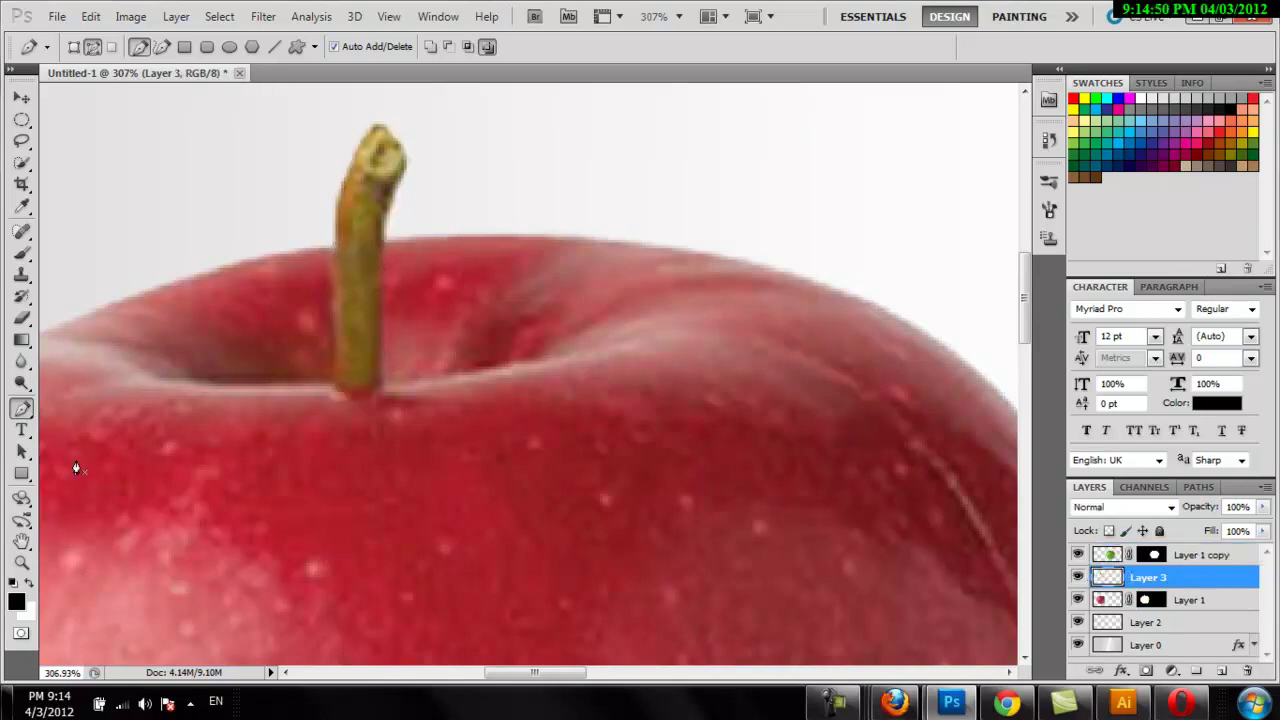
pyautogui.click(21, 97)
pyautogui.moveTo(355, 217)
pyautogui.mouseDown()
pyautogui.moveTo(534, 181)
pyautogui.moveTo(755, 310)
pyautogui.moveTo(737, 393)
pyautogui.moveTo(850, 405)
pyautogui.mouseUp()
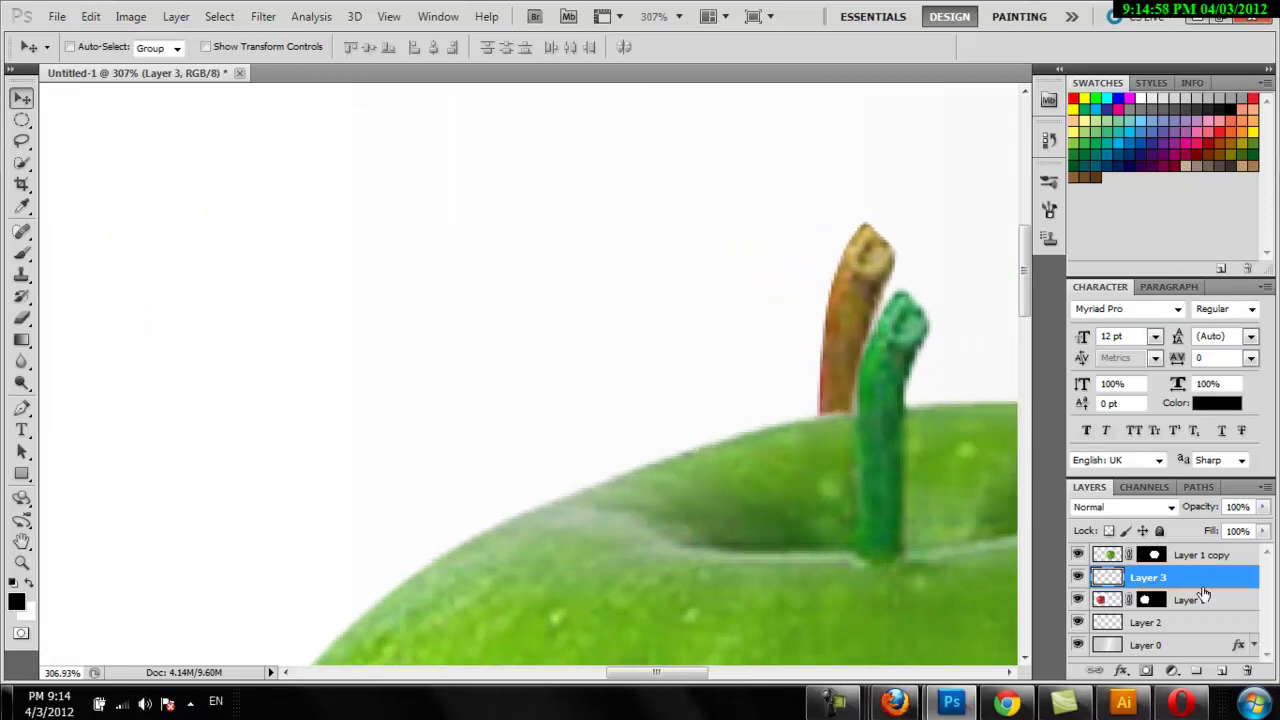
# Stack Layer 3 at the top and position the brown stem over the green stem
pyautogui.moveTo(1185, 576); pyautogui.dragTo(1191, 567)
pyautogui.click(1193, 552)
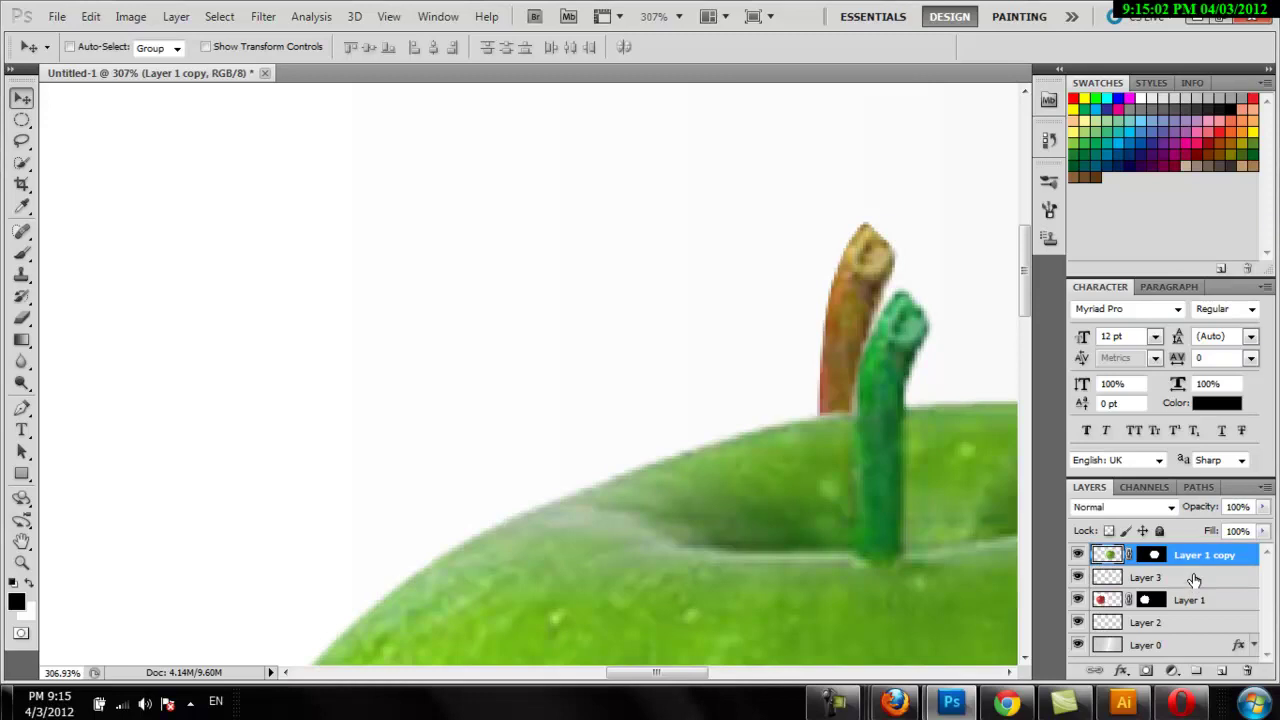
pyautogui.moveTo(1195, 577); pyautogui.dragTo(1195, 550)
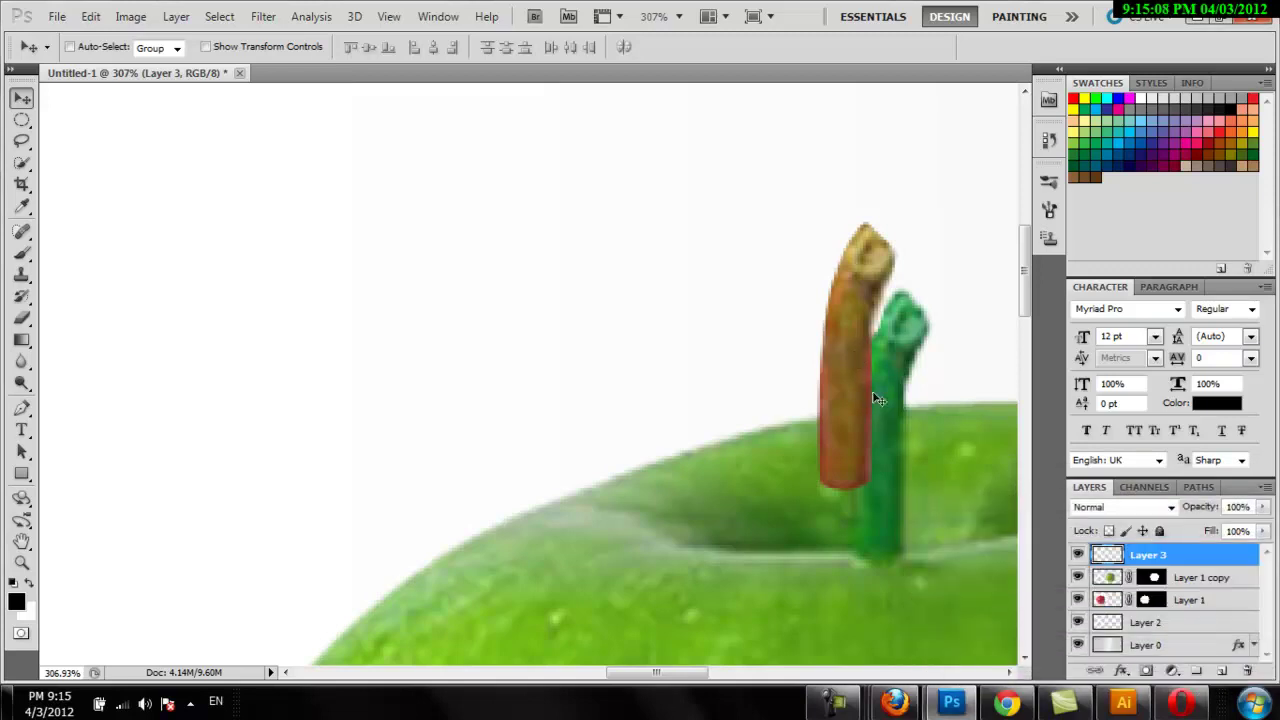
pyautogui.moveTo(840, 343)
pyautogui.mouseDown()
pyautogui.moveTo(881, 416)
pyautogui.moveTo(871, 412)
pyautogui.mouseUp()
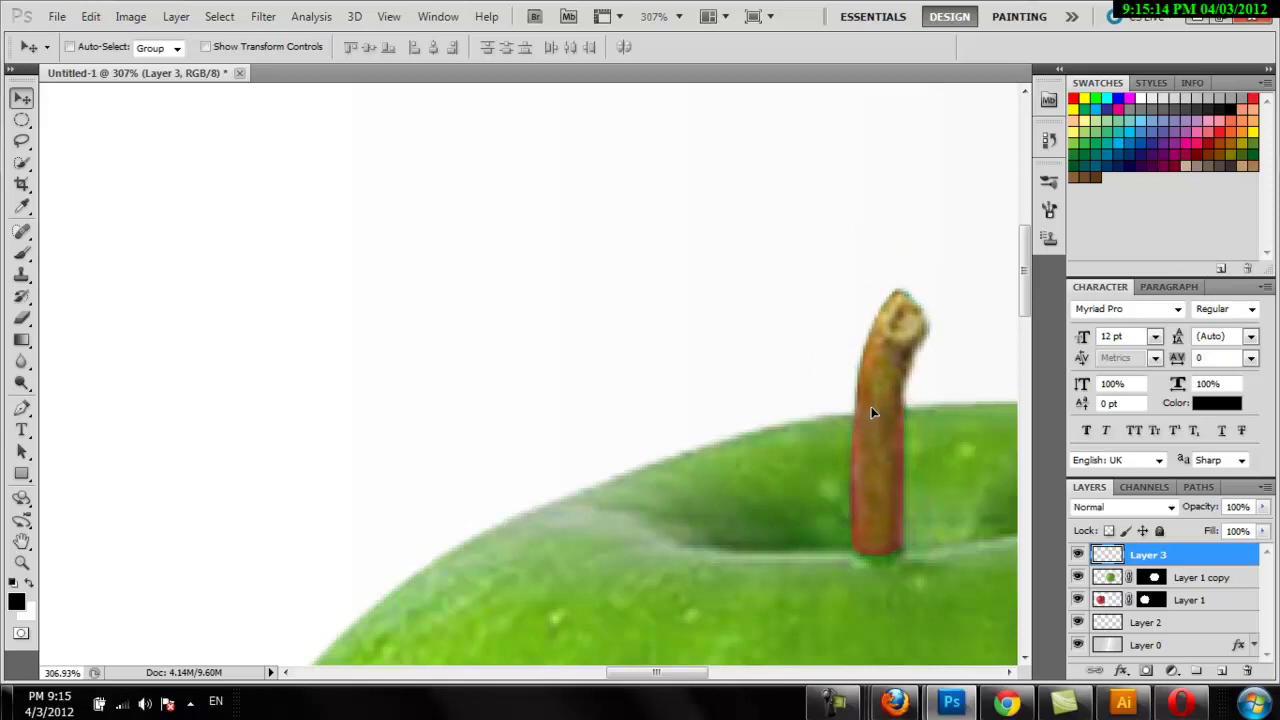
pyautogui.hotkey('ctrl', 'z')
pyautogui.hotkey('ctrl', 'z')
# Zoom in closely on the stem's base and reload Layer 3's stem selection
pyautogui.keyDown('ctrl'); pyautogui.click(1116, 562); pyautogui.keyUp('ctrl')
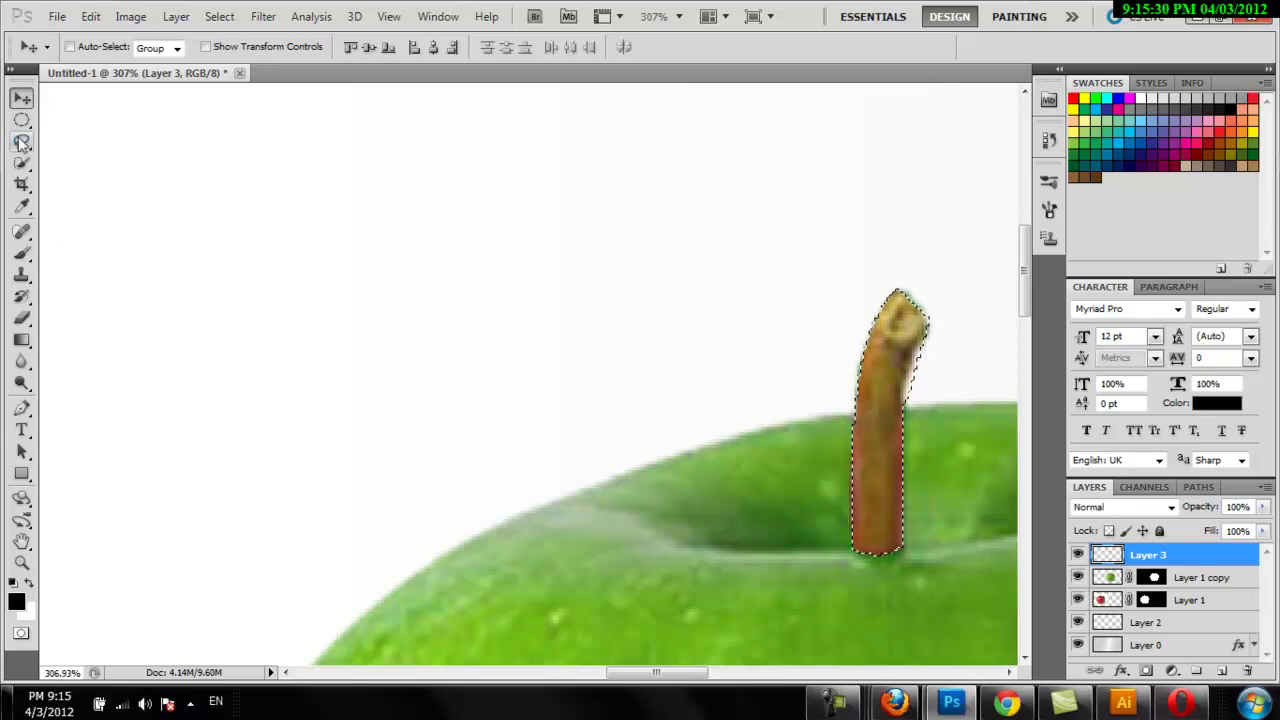
pyautogui.click(22, 120)
pyautogui.rightClick(172, 170)
pyautogui.click(212, 192)
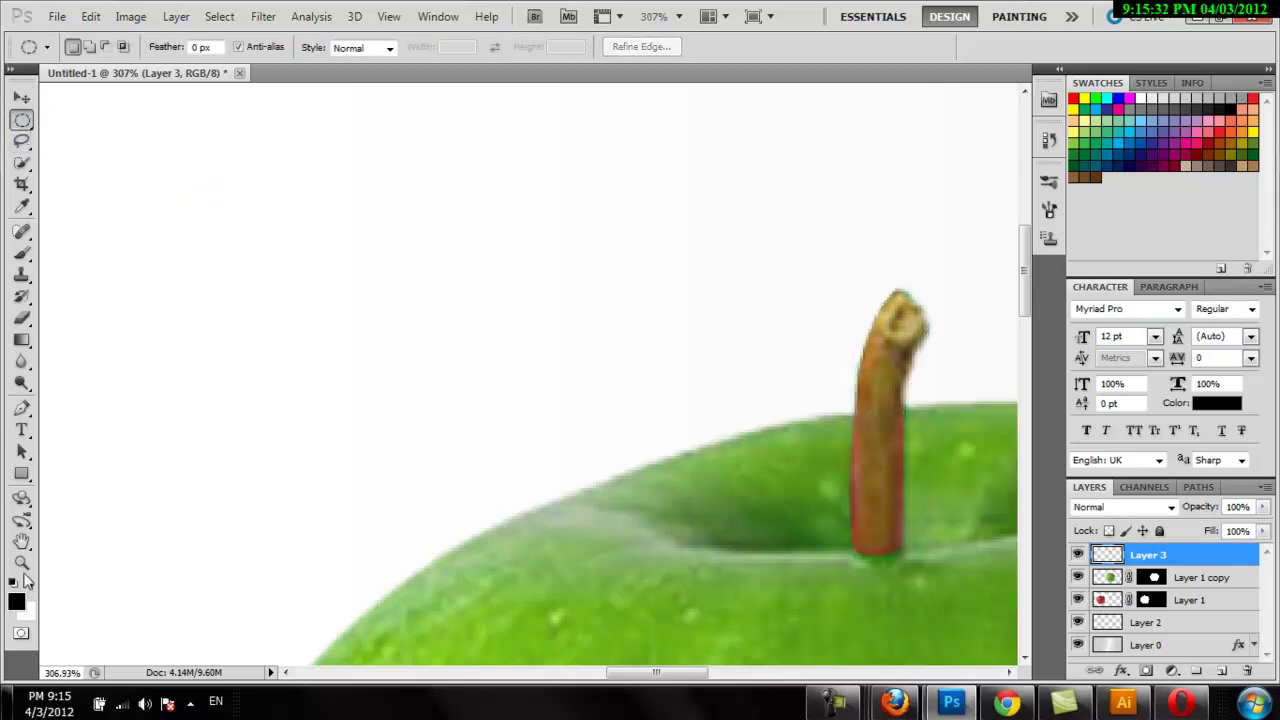
pyautogui.click(22, 563)
pyautogui.moveTo(790, 325); pyautogui.dragTo(950, 591)
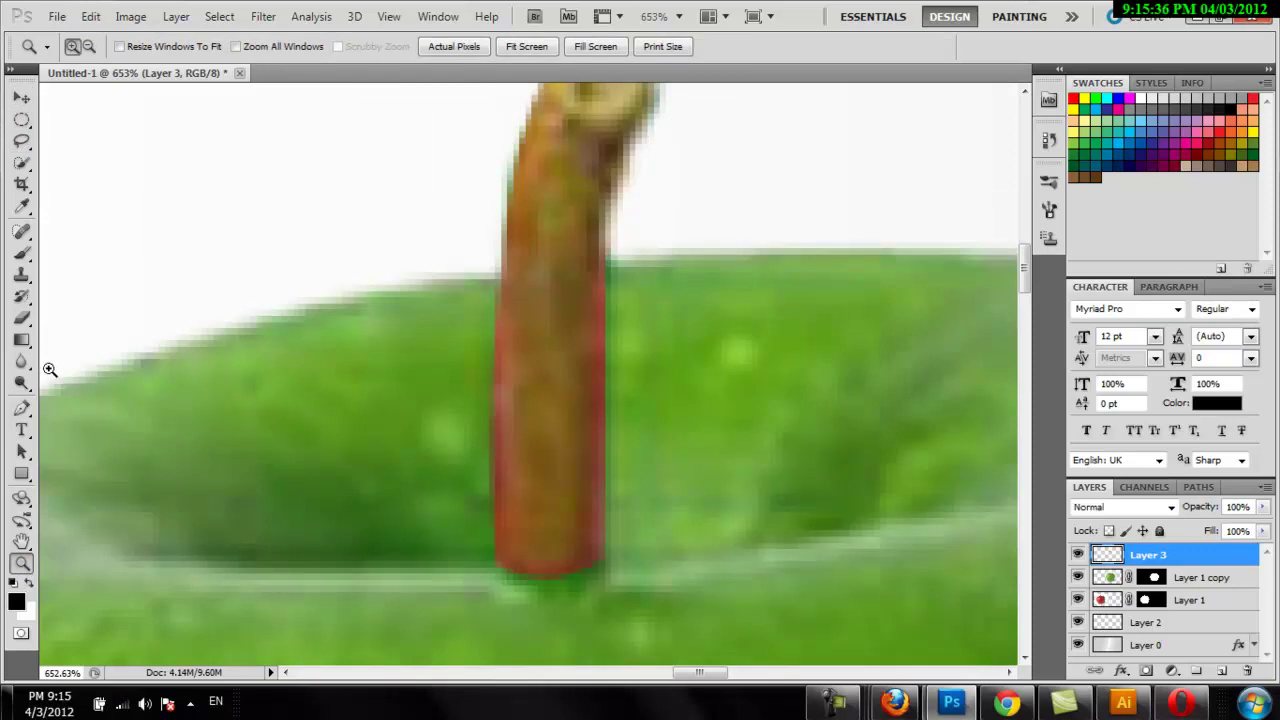
pyautogui.keyDown('ctrl'); pyautogui.click(1107, 558); pyautogui.keyUp('ctrl')
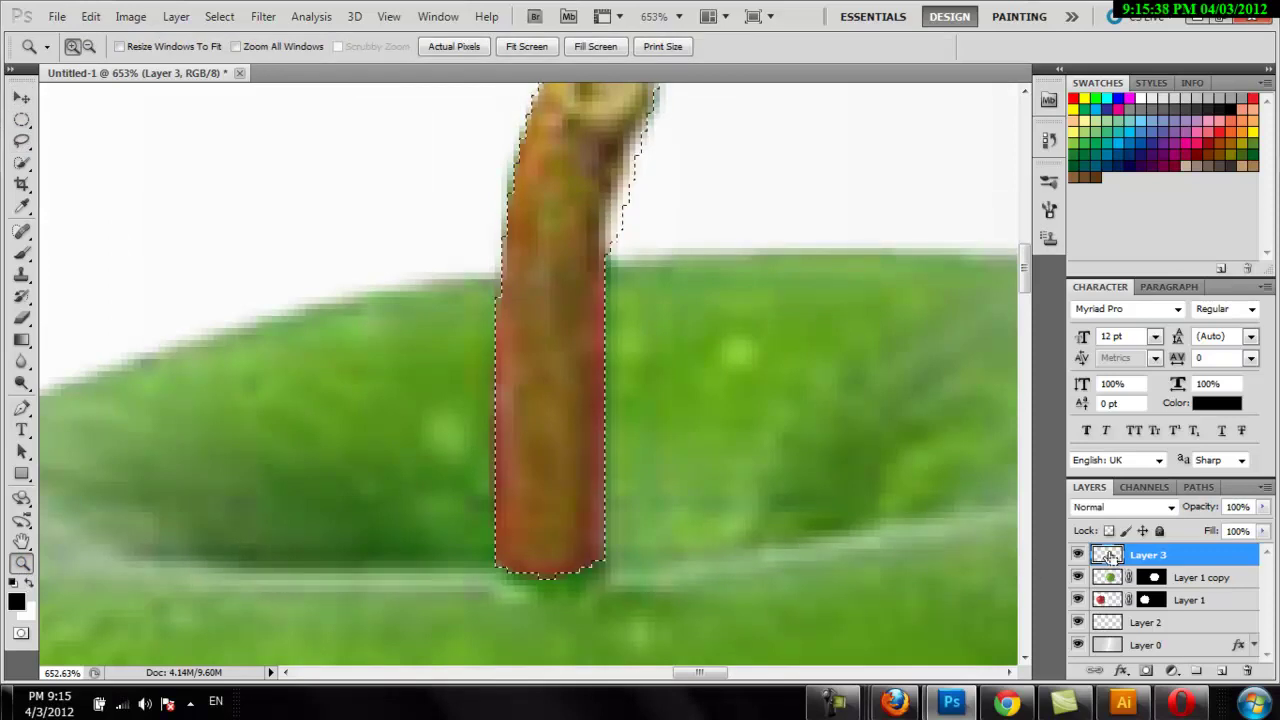
# Clone Stamp over the lower stem, deselect, and zoom back out to both apples
pyautogui.click(22, 273)
pyautogui.keyDown('alt'); pyautogui.click(537, 257); pyautogui.keyUp('alt')
pyautogui.moveTo(519, 297)
pyautogui.mouseDown()
pyautogui.moveTo(515, 528)
pyautogui.moveTo(626, 573)
pyautogui.moveTo(594, 580)
pyautogui.moveTo(609, 286)
pyautogui.moveTo(586, 306)
pyautogui.moveTo(554, 400)
pyautogui.mouseUp()
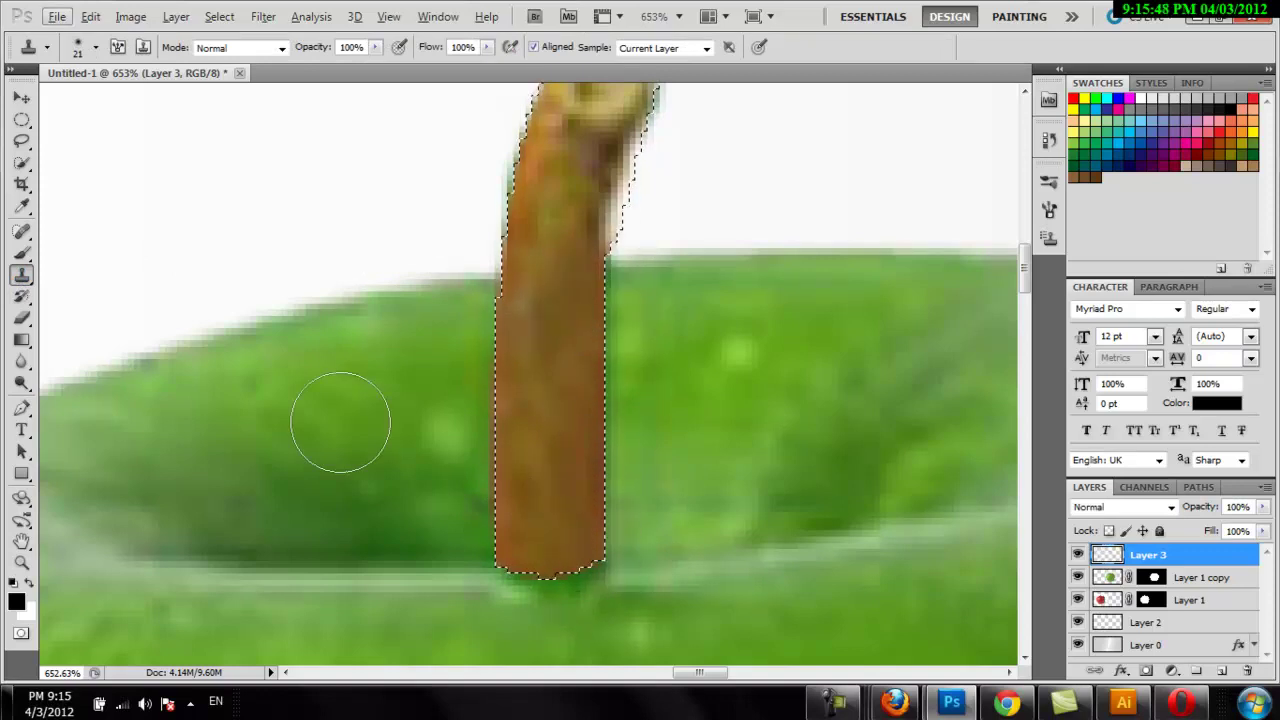
pyautogui.rightClick(166, 190)
pyautogui.press('Escape')
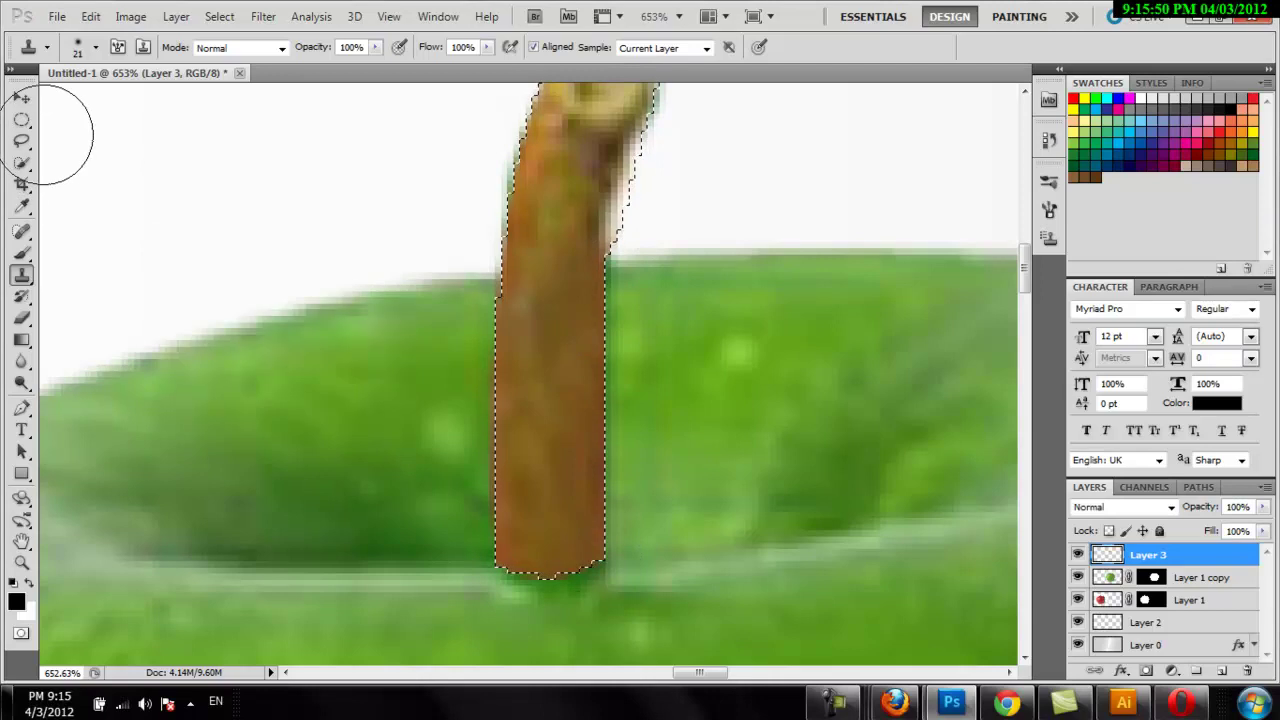
pyautogui.click(21, 119)
pyautogui.rightClick(150, 177)
pyautogui.click(192, 186)
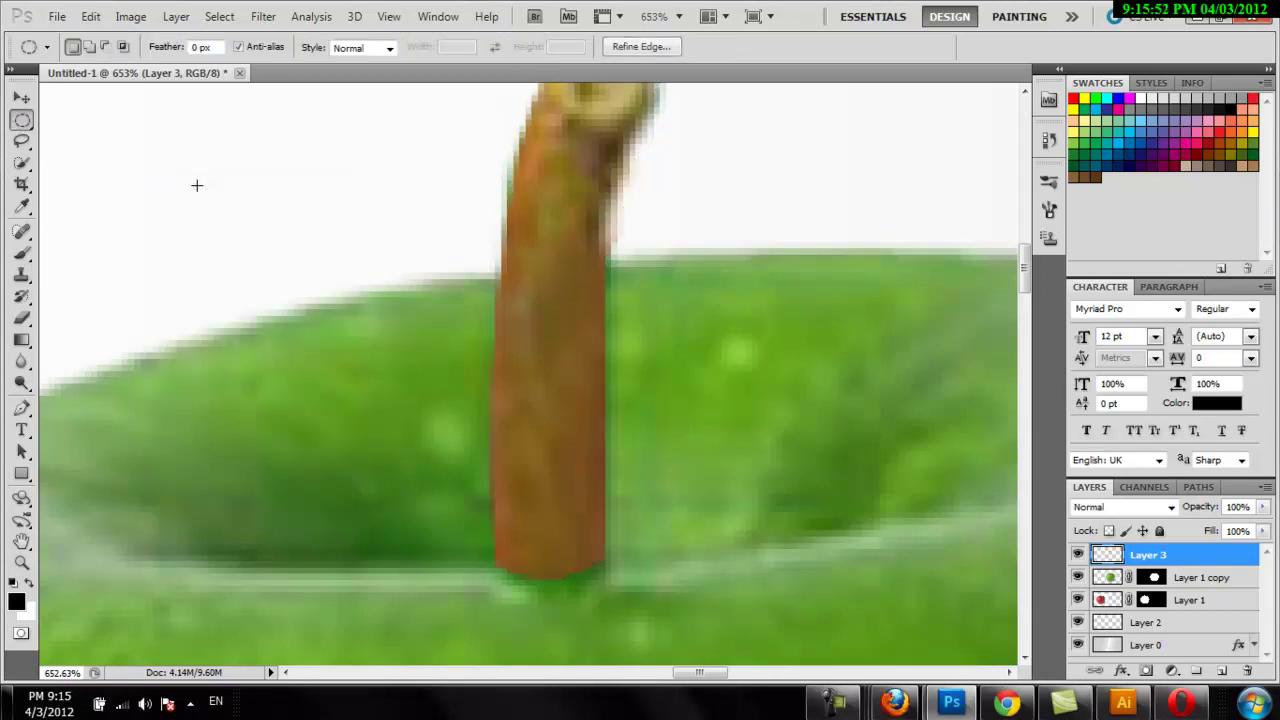
pyautogui.doubleClick(22, 541)
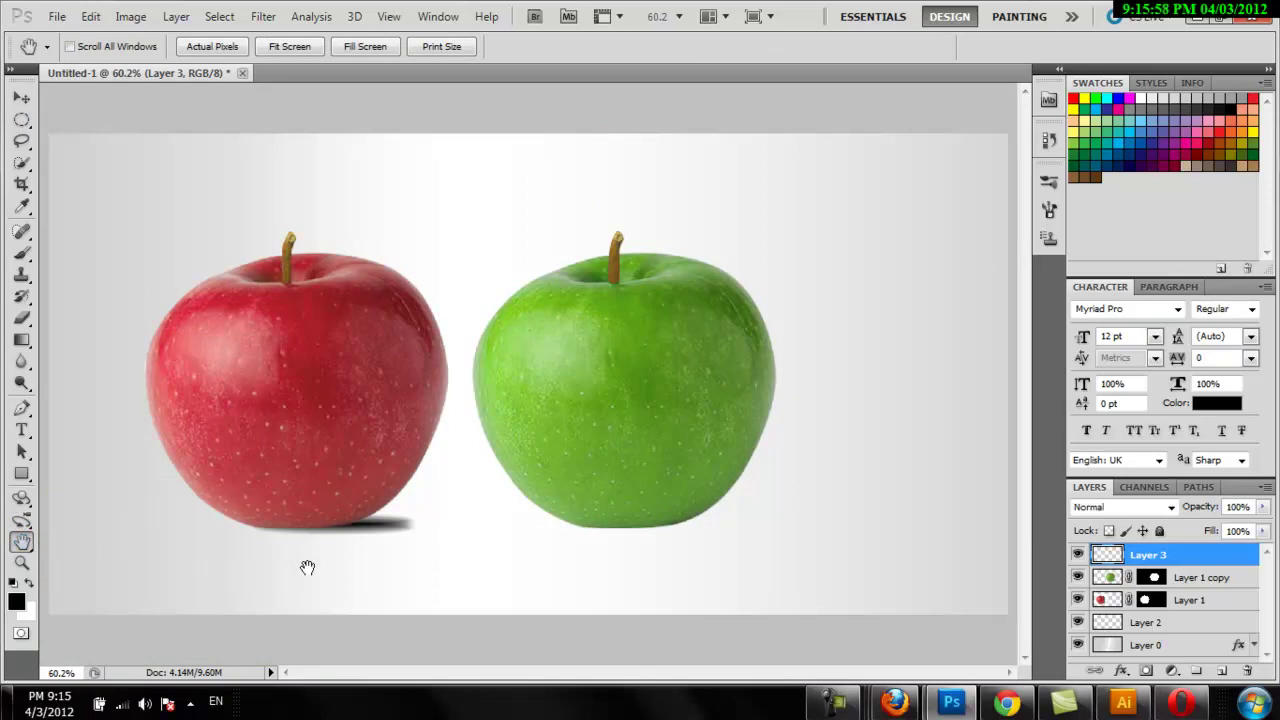
# Select Layer 3 with the green apple layer and merge them into Layer 3
pyautogui.moveTo(1262, 507); pyautogui.dragTo(1240, 531)
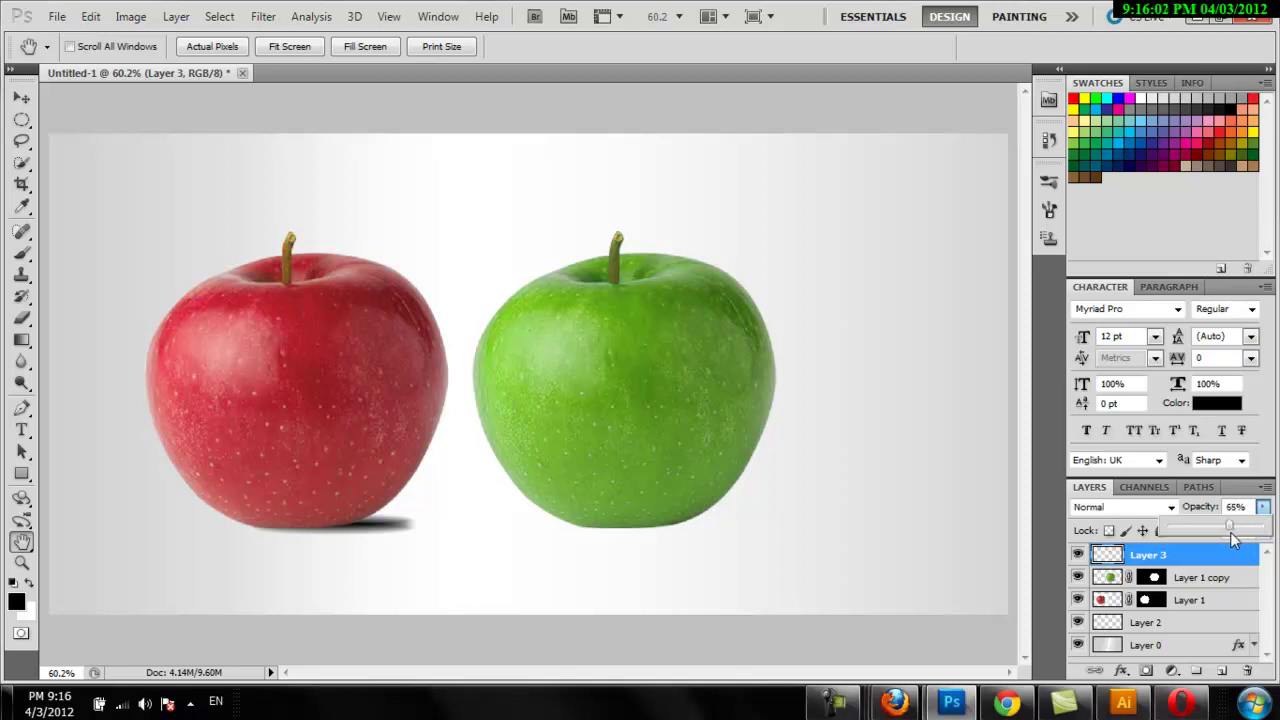
pyautogui.moveTo(1233, 533); pyautogui.dragTo(1255, 538)
pyautogui.click(24, 98)
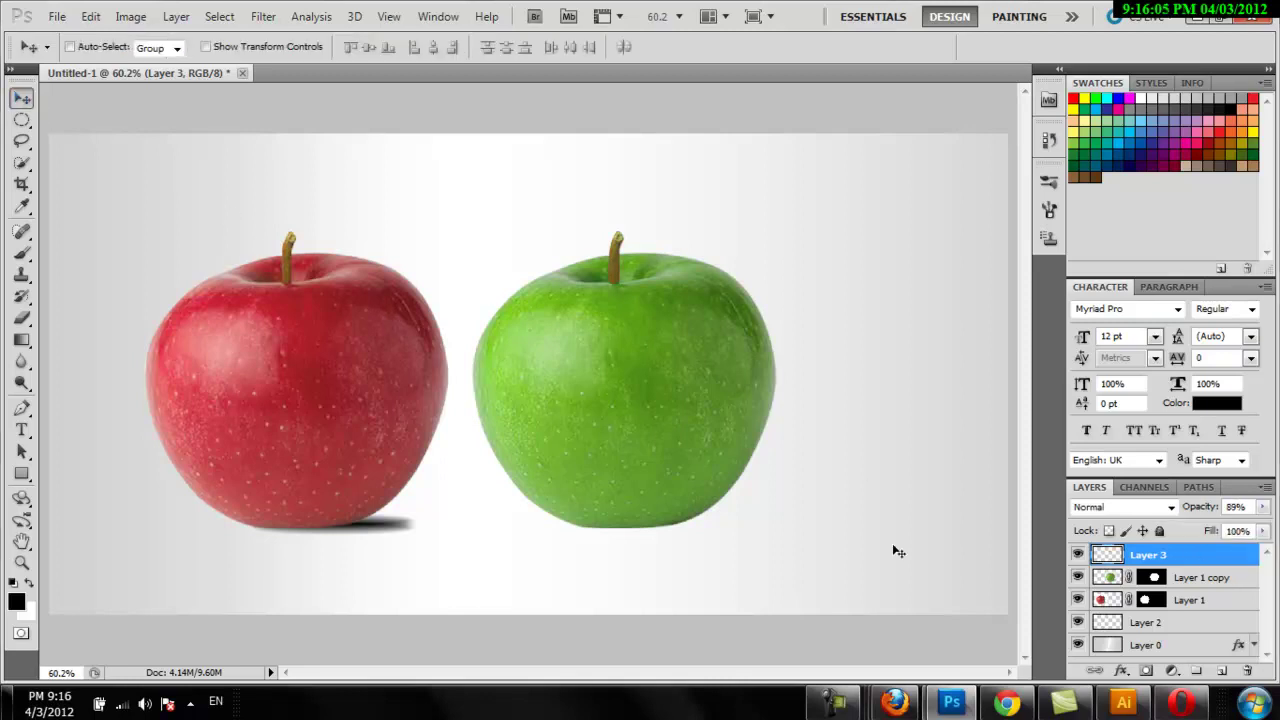
pyautogui.keyDown('shift'); pyautogui.click(1215, 579); pyautogui.keyUp('shift')
pyautogui.rightClick(1218, 579)
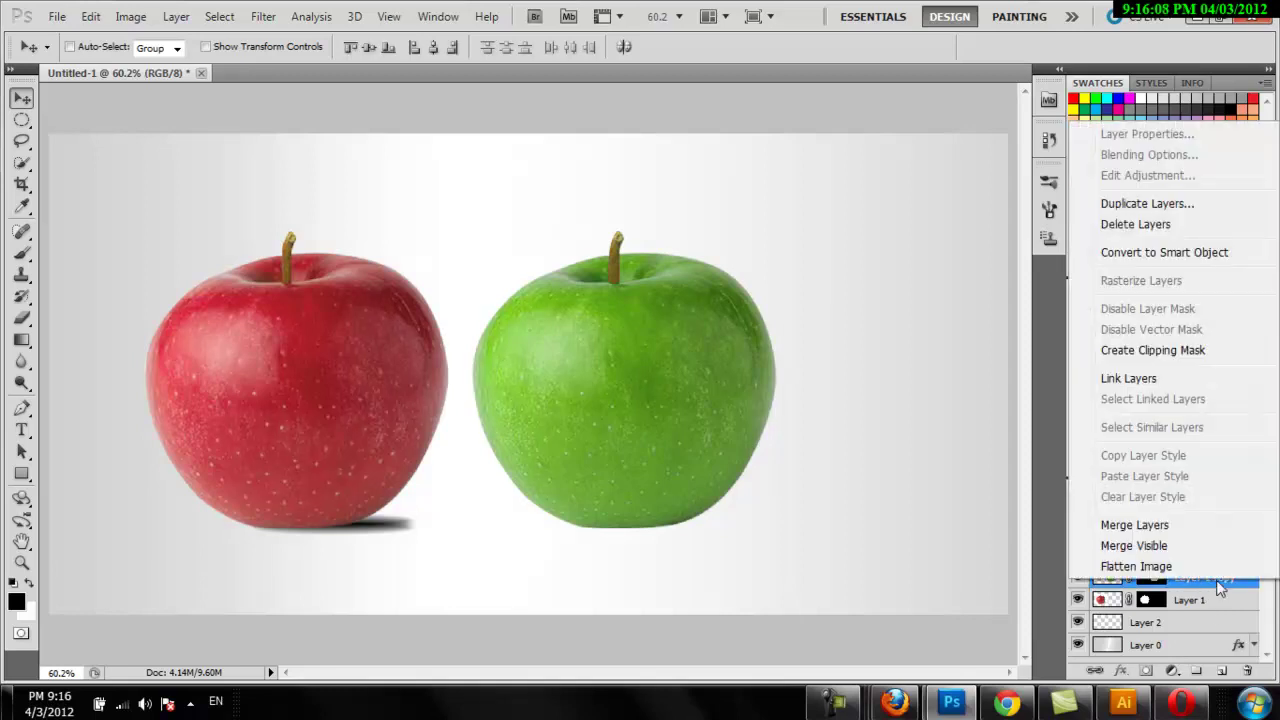
pyautogui.click(1163, 525)
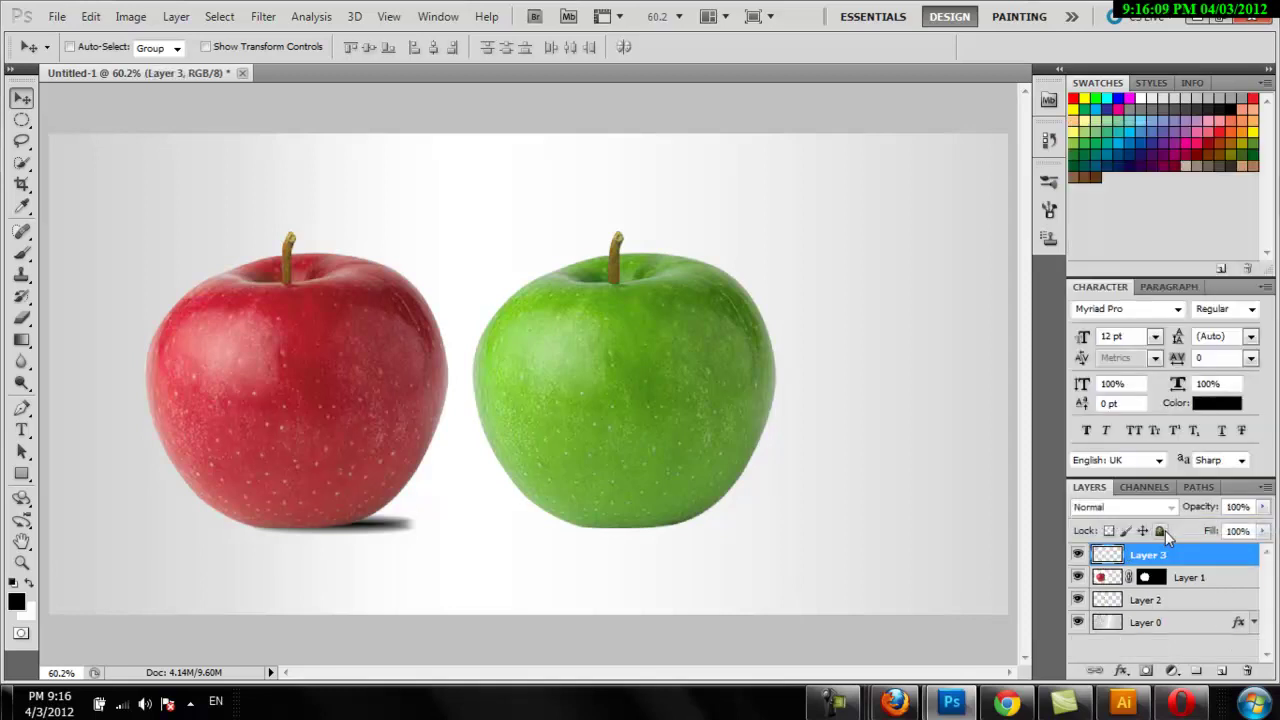
# Try merging Layer 1 down into the Layer 2 shadow, then undo it
pyautogui.click(1193, 580)
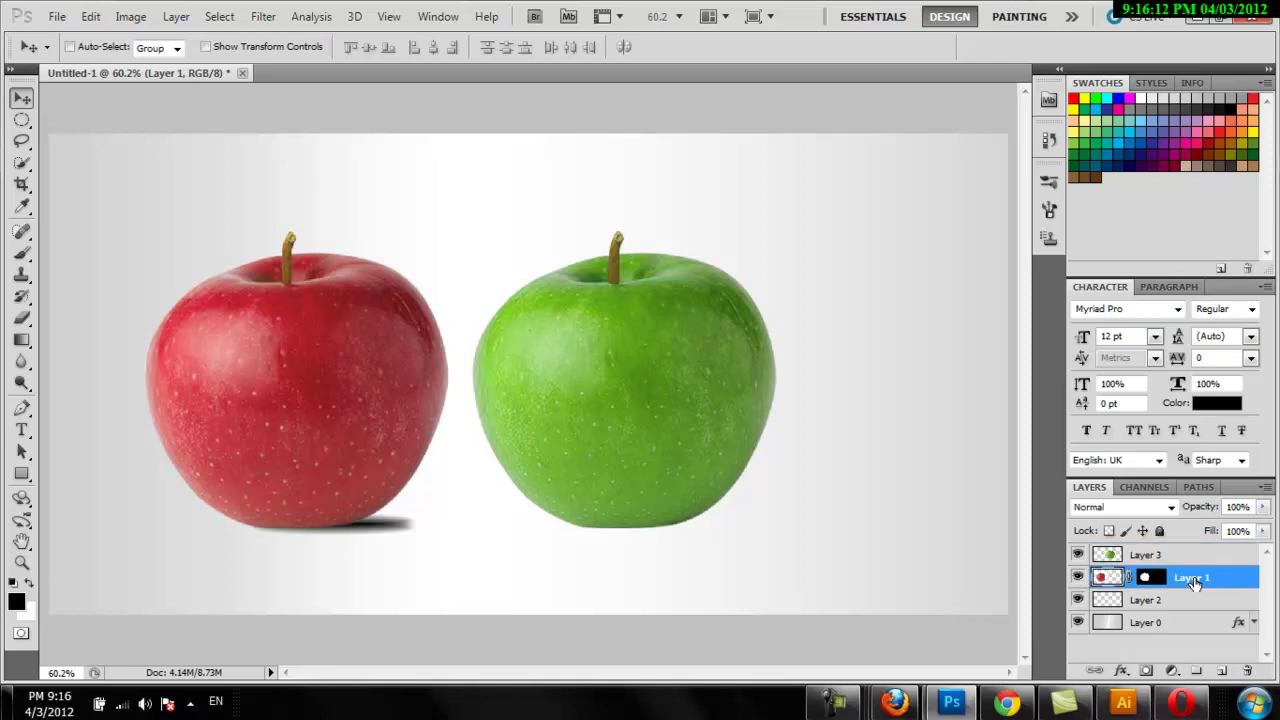
pyautogui.rightClick(1190, 580)
pyautogui.click(1187, 524)
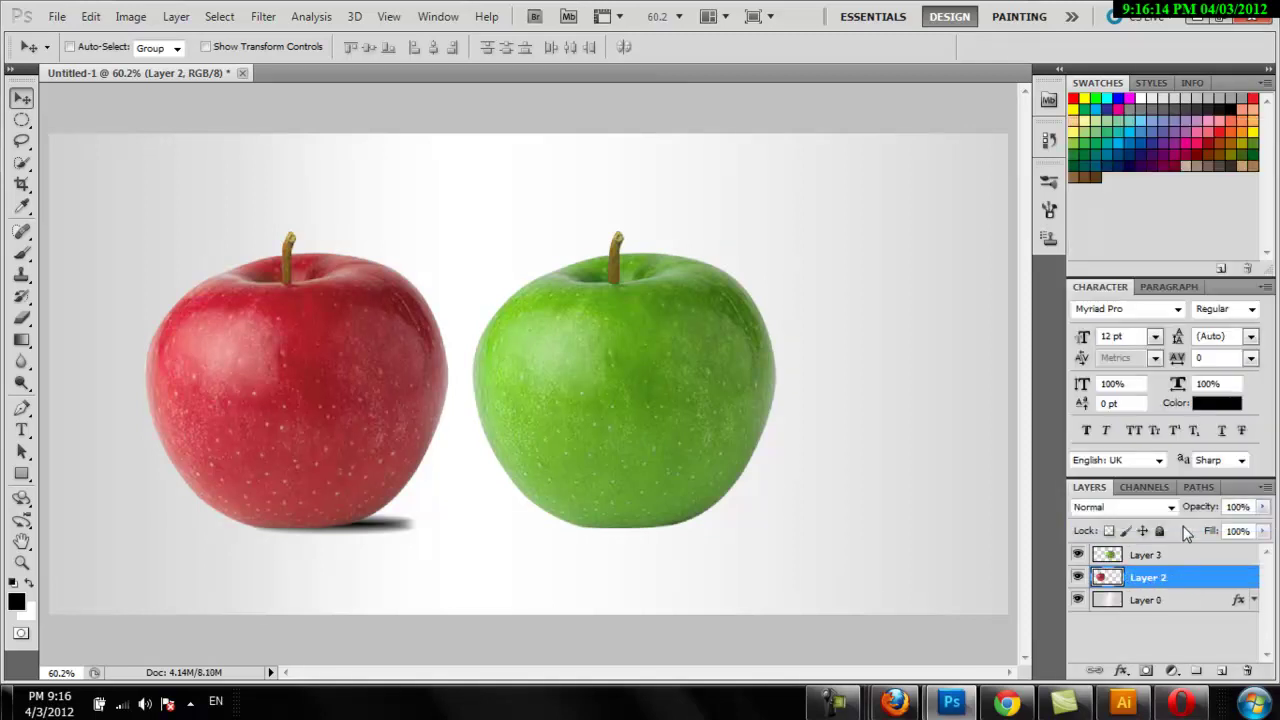
pyautogui.click(1188, 557)
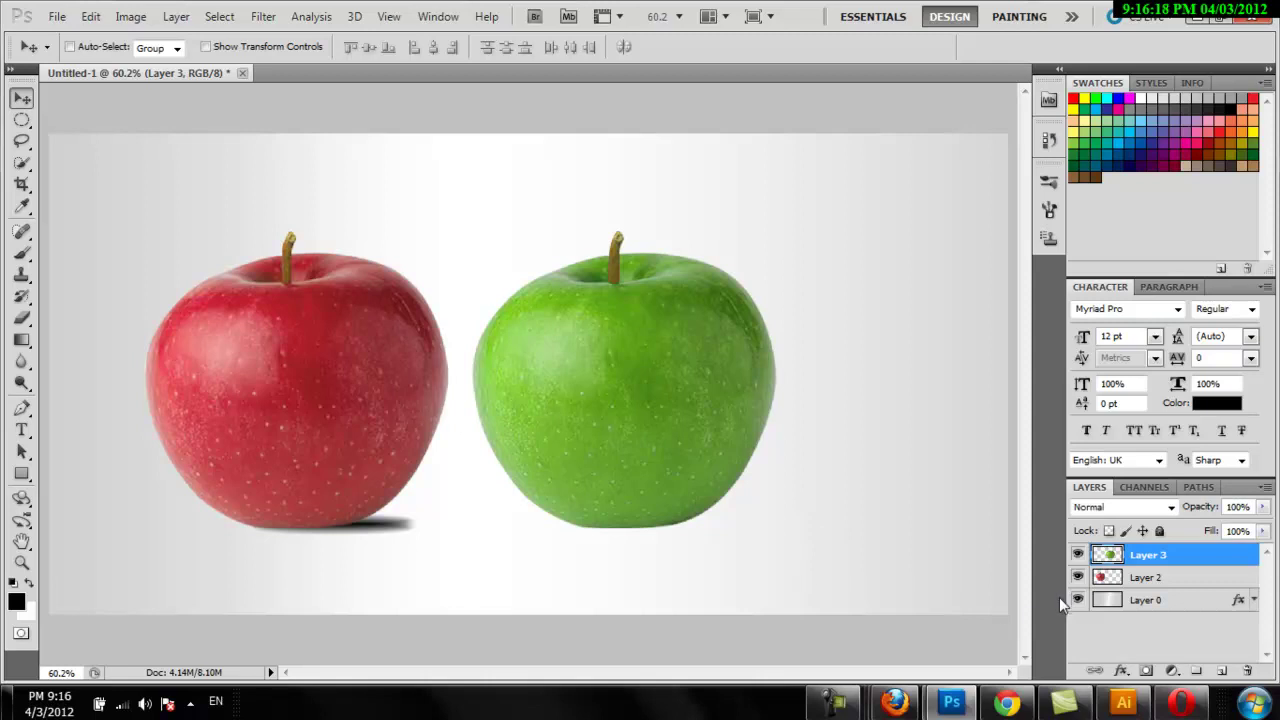
pyautogui.hotkey('ctrl', 'z')
# Test moving the Layer 2 shadow under the green apple, then undo back
pyautogui.click(1100, 605)
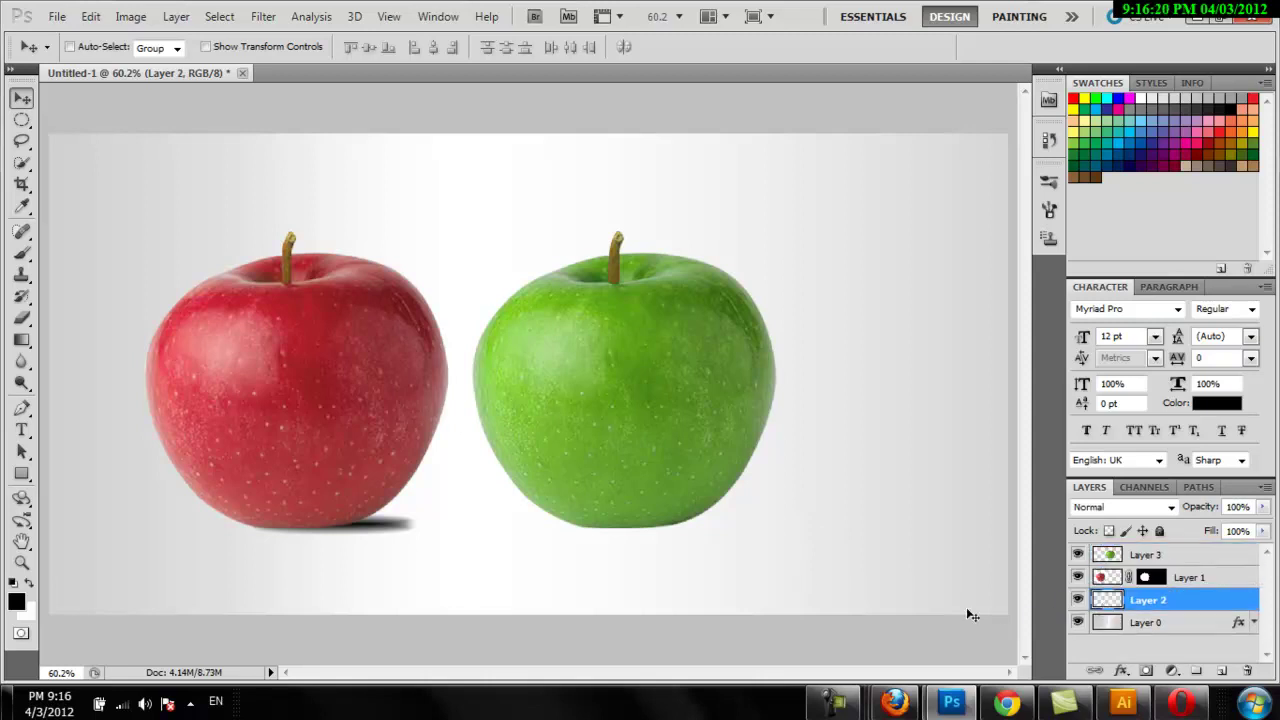
pyautogui.moveTo(395, 533); pyautogui.dragTo(563, 569)
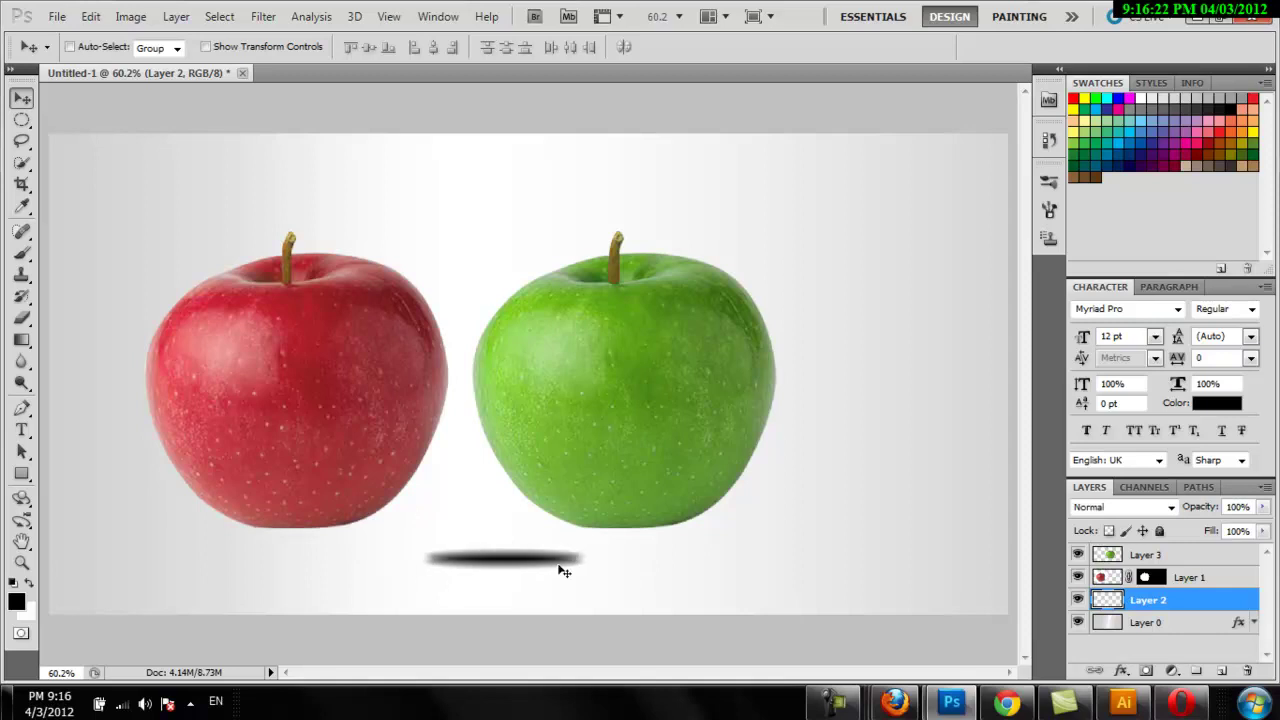
pyautogui.hotkey('ctrl', 'z')
pyautogui.moveTo(395, 533)
pyautogui.mouseDown()
pyautogui.moveTo(503, 523)
pyautogui.moveTo(699, 537)
pyautogui.mouseUp()
pyautogui.hotkey('ctrl', 'z')
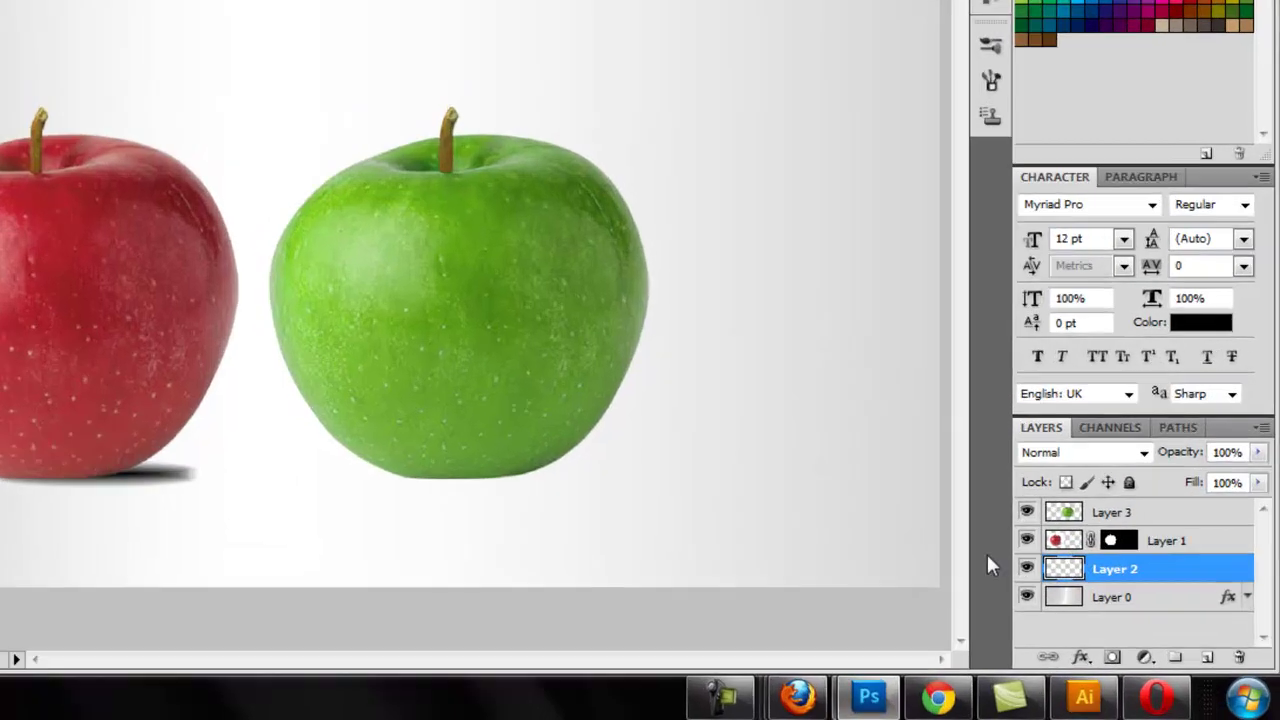
# Duplicate Layer 2 as Layer 2 copy and place that shadow under the green apple
pyautogui.moveTo(1165, 570); pyautogui.dragTo(1213, 650)
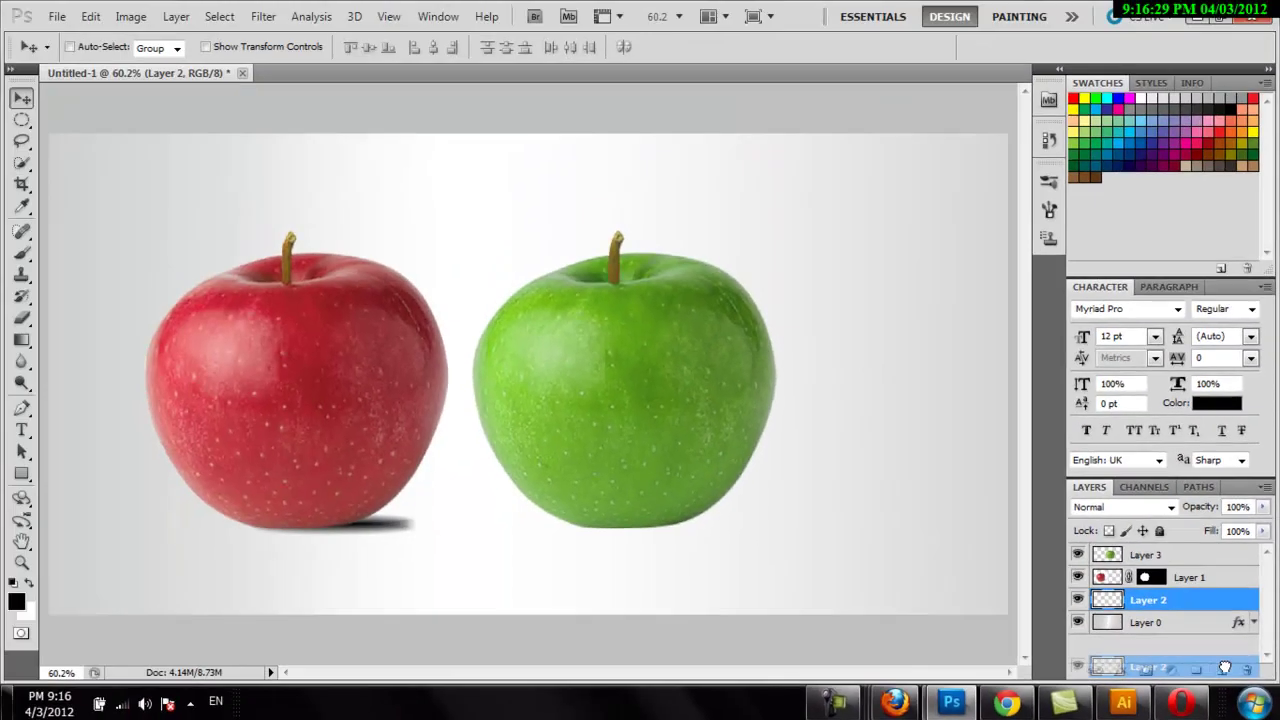
pyautogui.moveTo(1165, 598); pyautogui.dragTo(1220, 675)
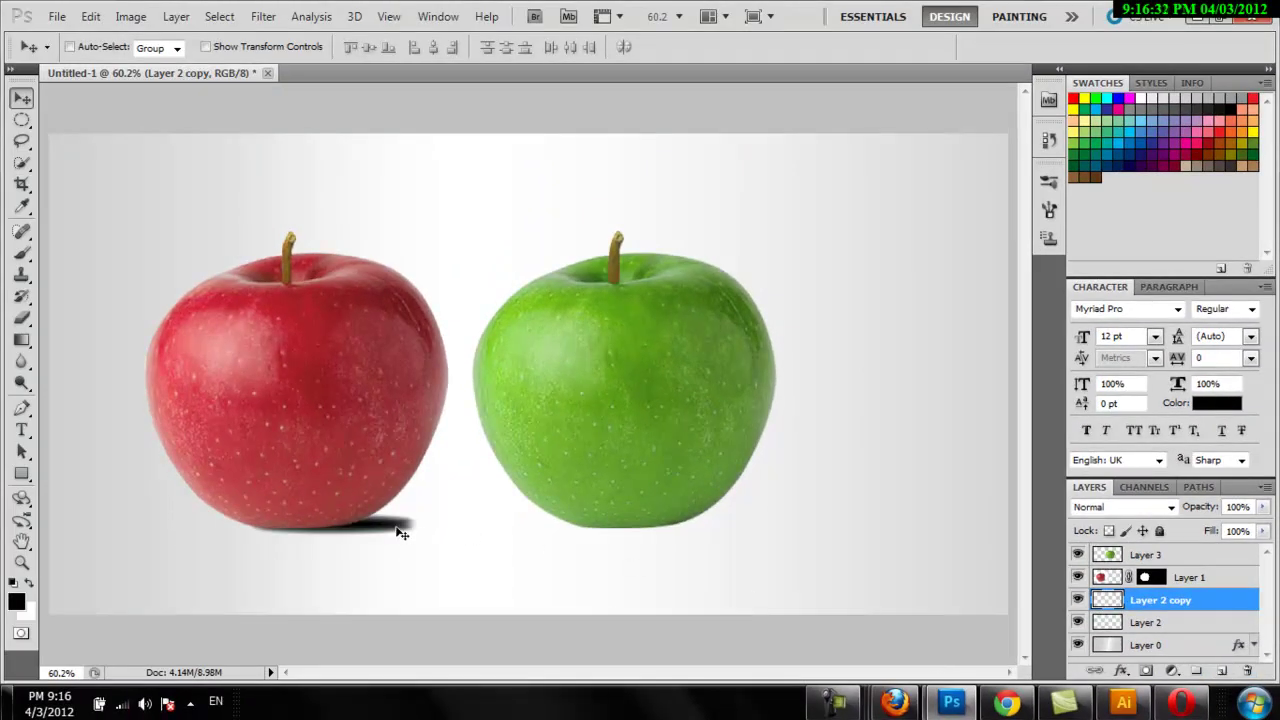
pyautogui.moveTo(400, 533); pyautogui.dragTo(730, 535)
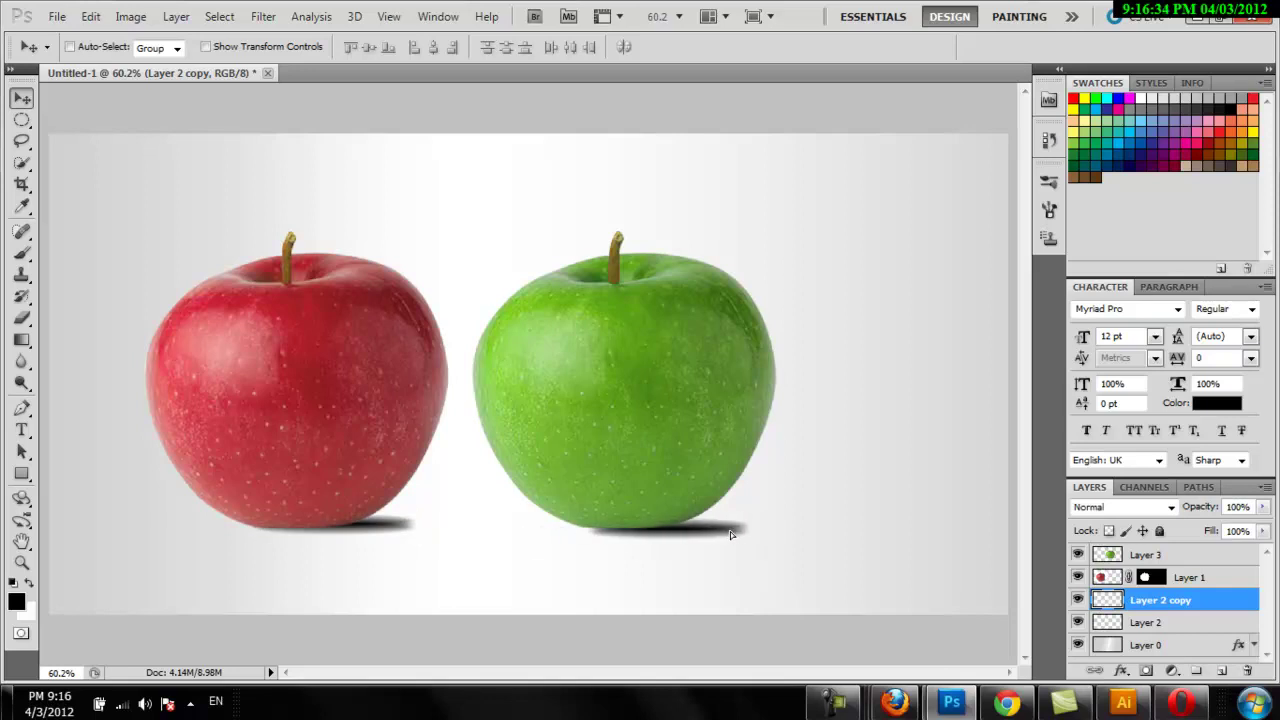
pyautogui.moveTo(730, 535); pyautogui.dragTo(720, 537)
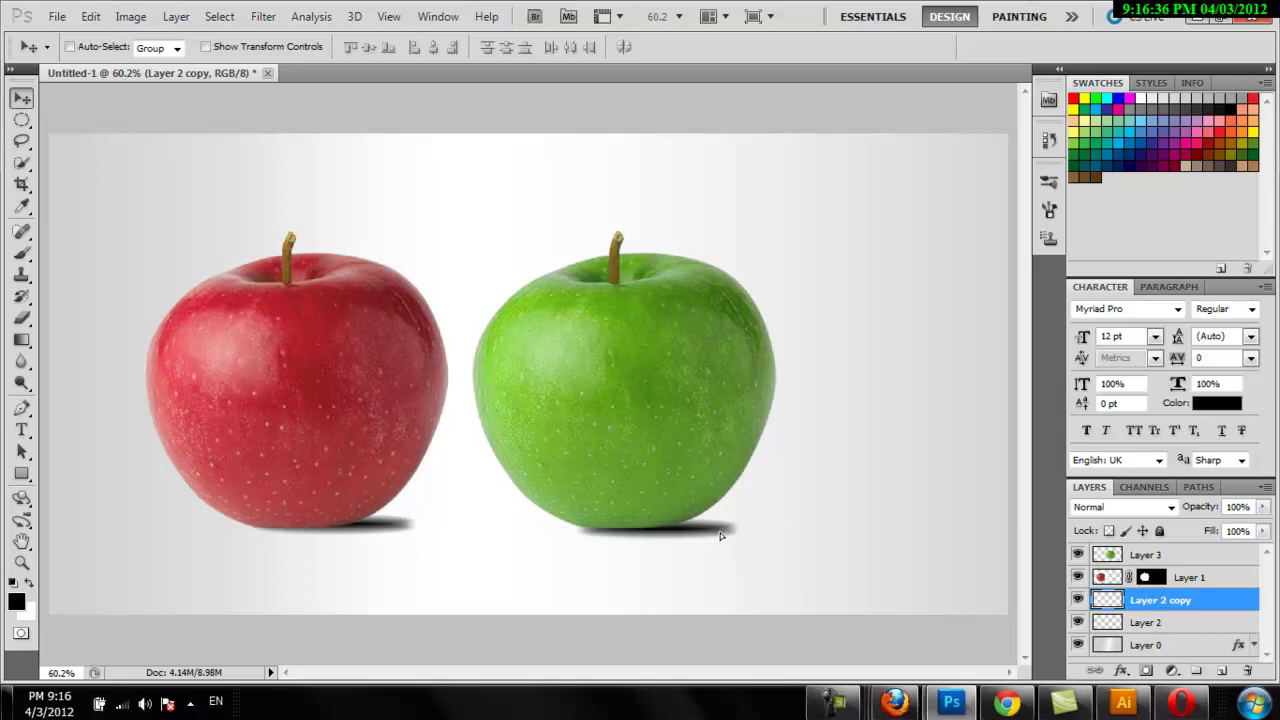
pyautogui.click(1116, 555)
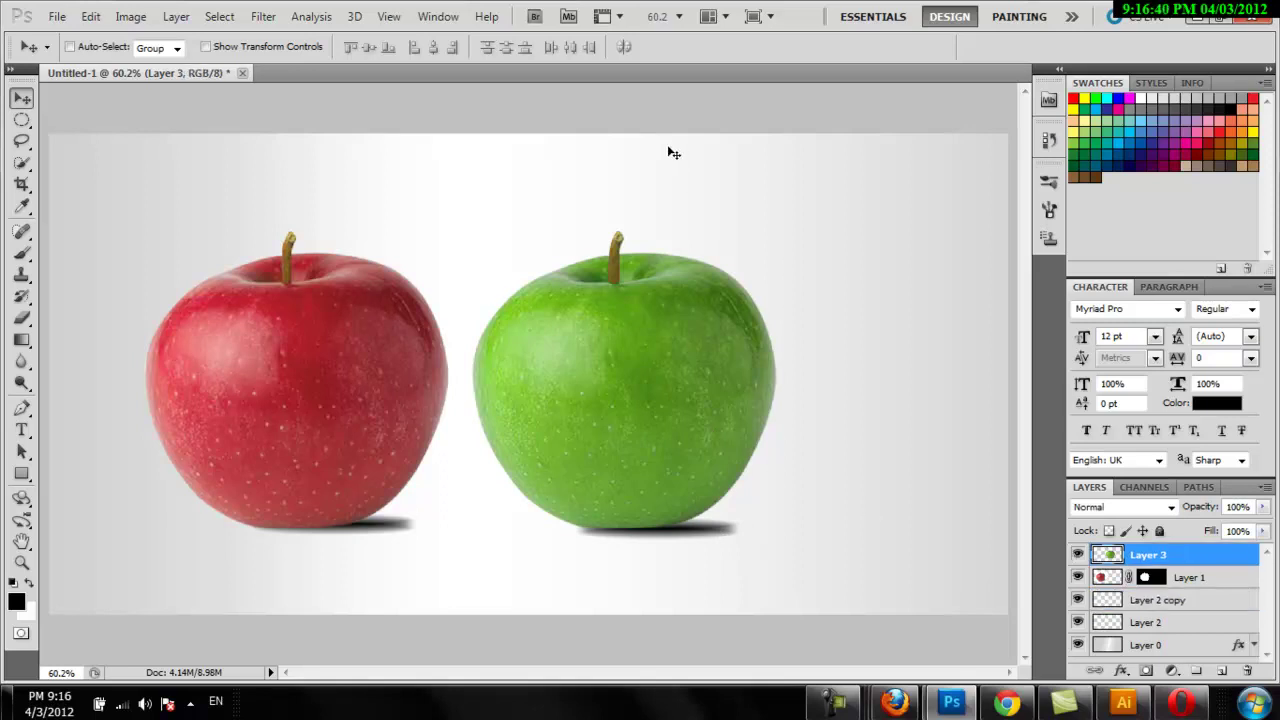
pyautogui.hotkey('ctrl', 'r')
pyautogui.moveTo(720, 90); pyautogui.dragTo(800, 258)
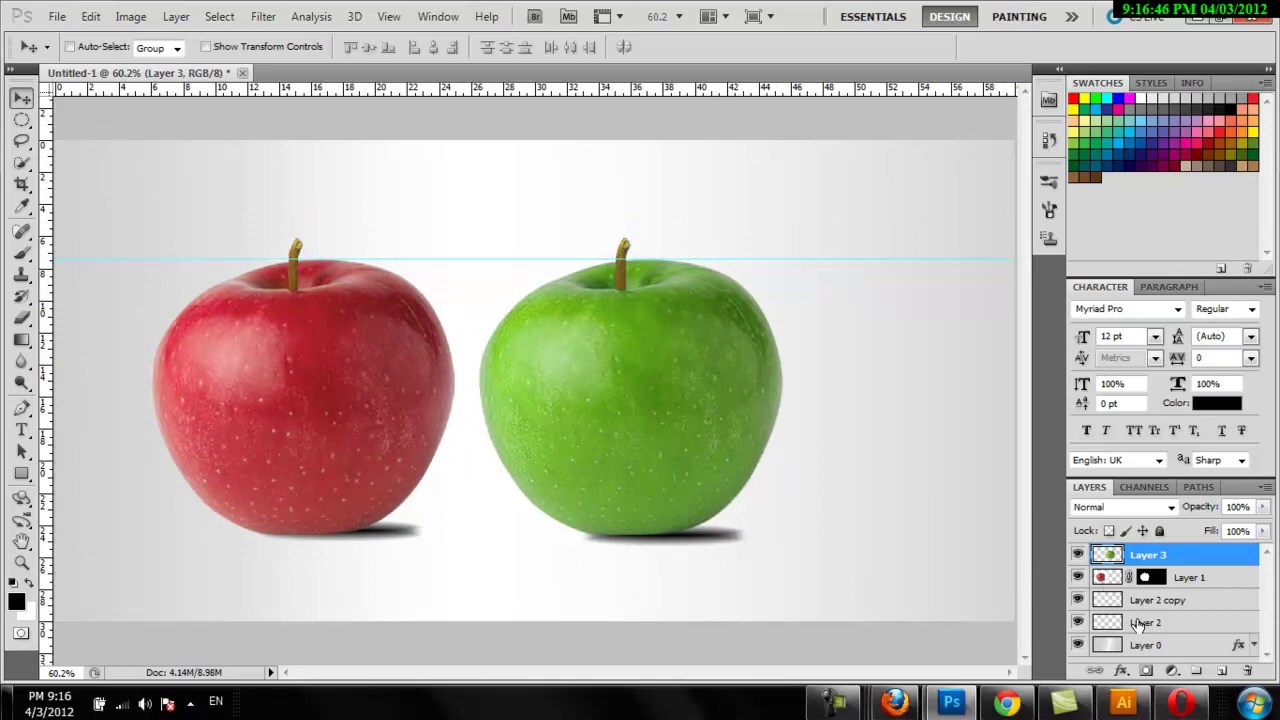
pyautogui.click(1078, 601)
pyautogui.click(1105, 602)
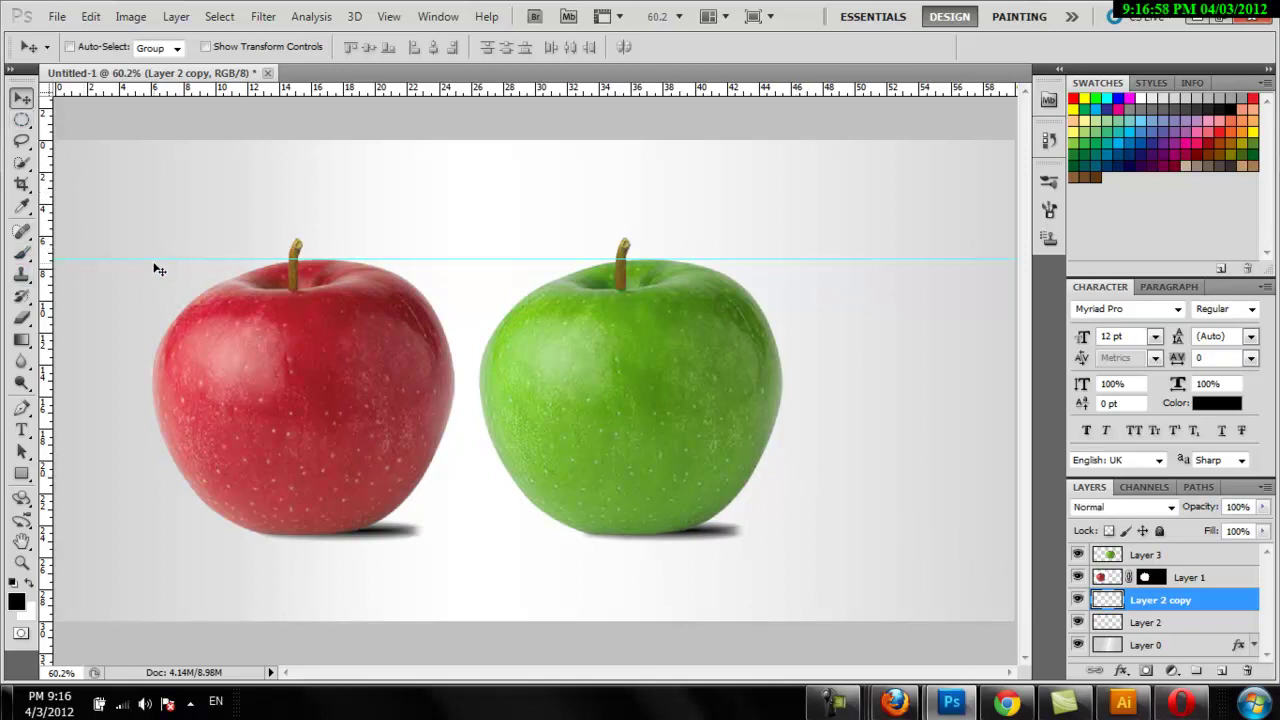
pyautogui.moveTo(148, 259); pyautogui.dragTo(178, 96)
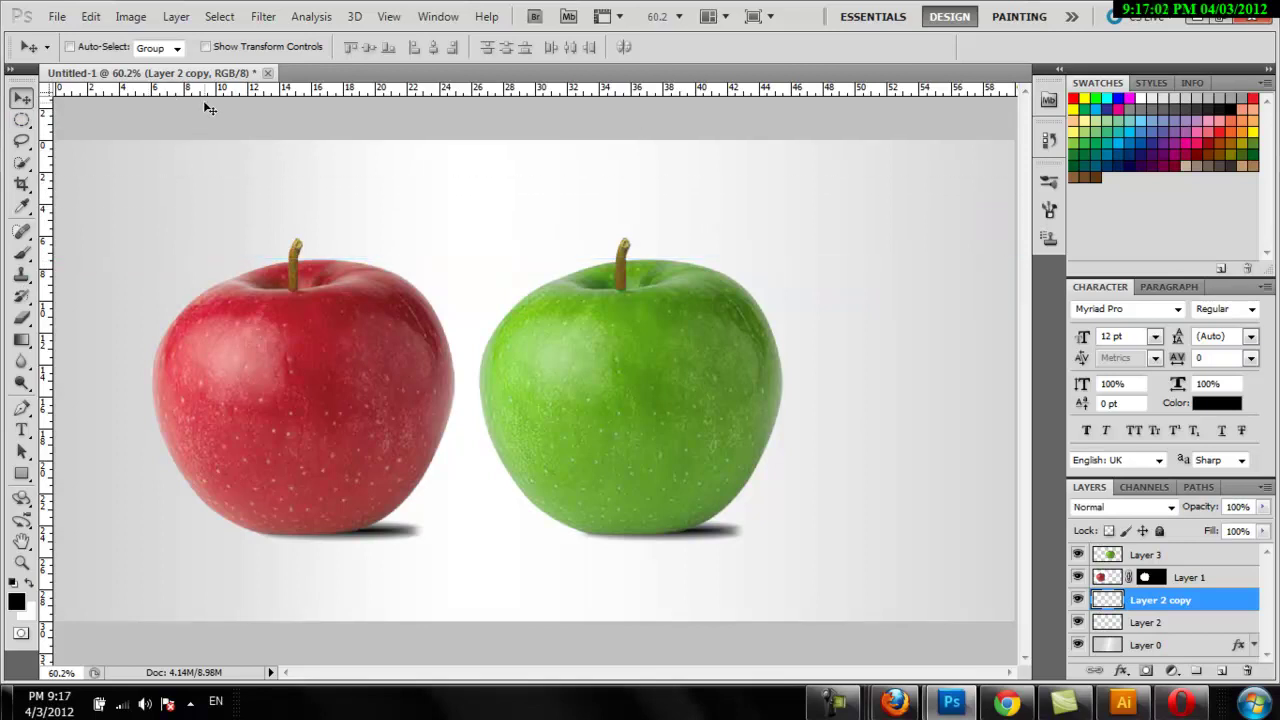
pyautogui.hotkey('ctrl', '-')
pyautogui.hotkey('ctrl', '-')
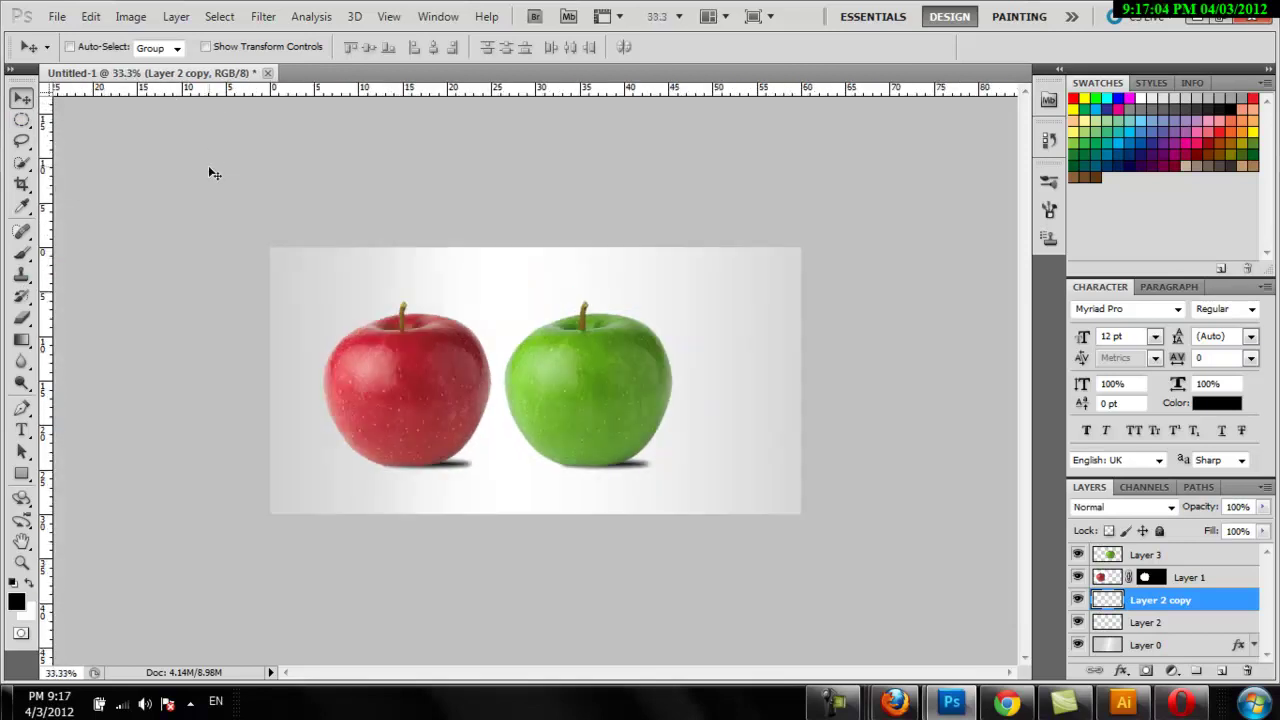
pyautogui.moveTo(449, 347); pyautogui.dragTo(806, 350)
pyautogui.click(1160, 531)
pyautogui.click(1206, 621)
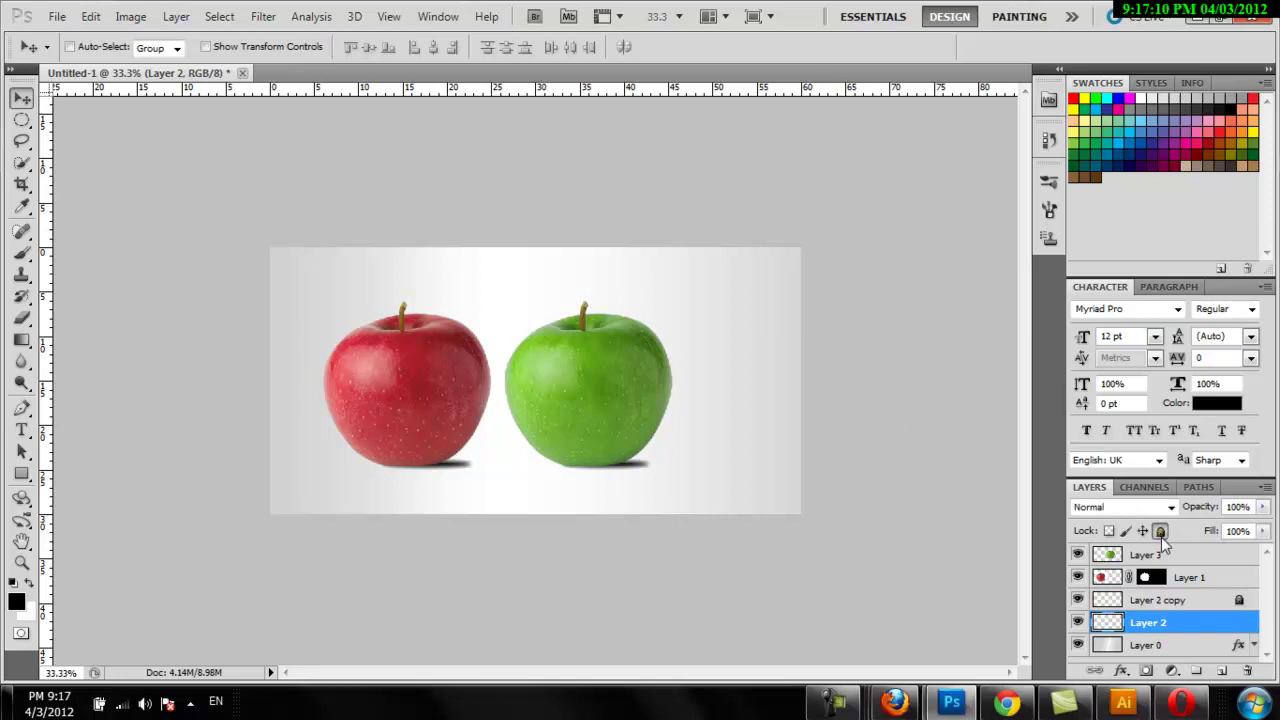
pyautogui.click(1160, 532)
pyautogui.click(1180, 556)
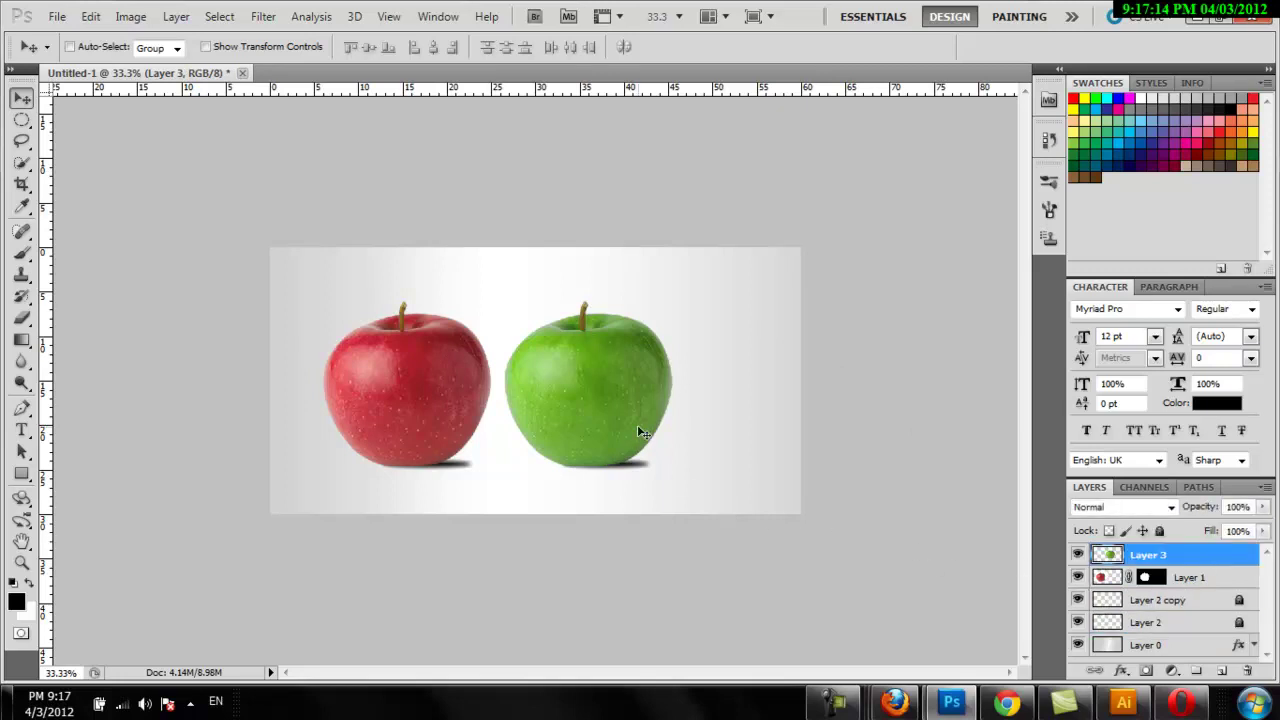
pyautogui.click(1239, 605)
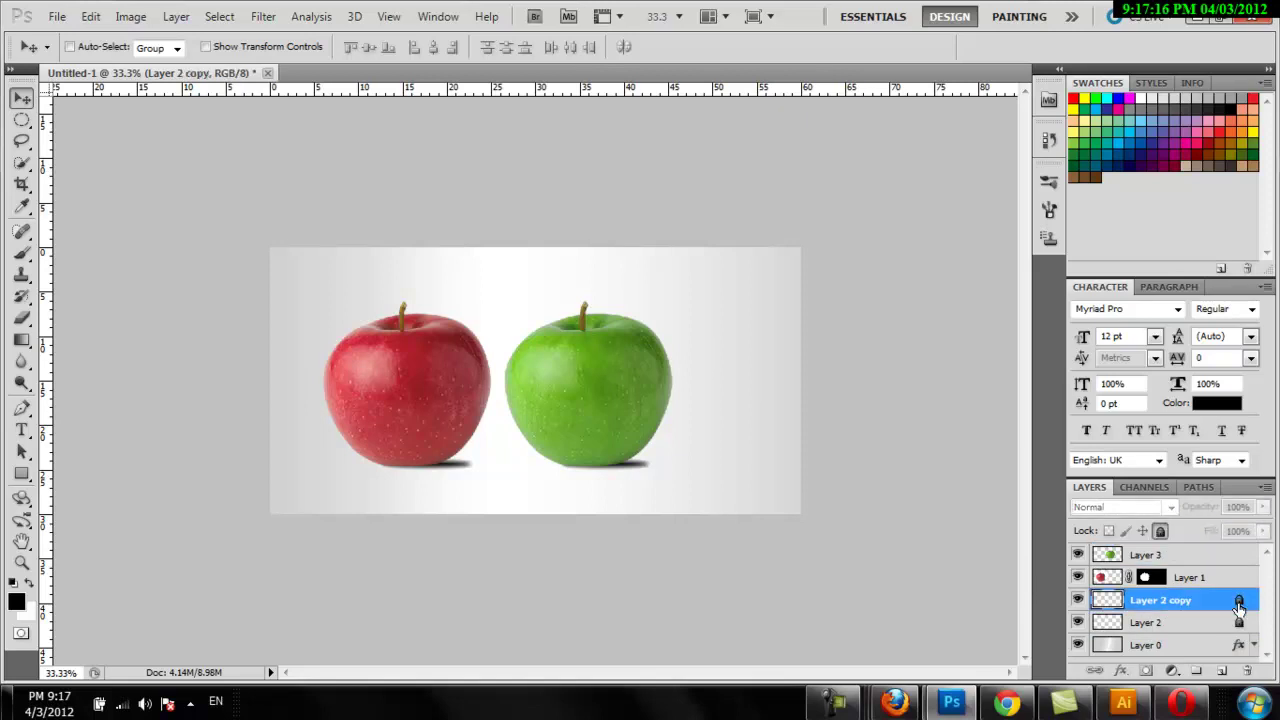
pyautogui.click(1160, 532)
pyautogui.click(1208, 618)
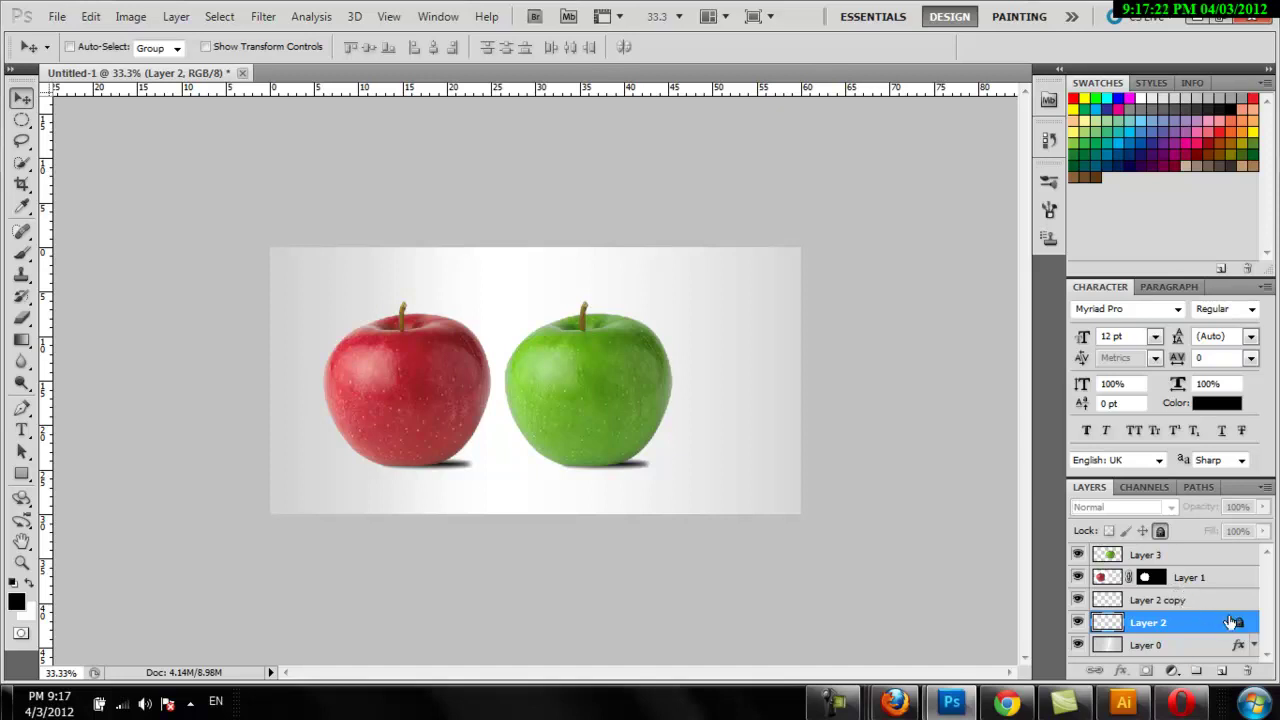
# Select Layers 2, 2 copy, 1 and 3 together and nudge them left twice
pyautogui.click(1160, 532)
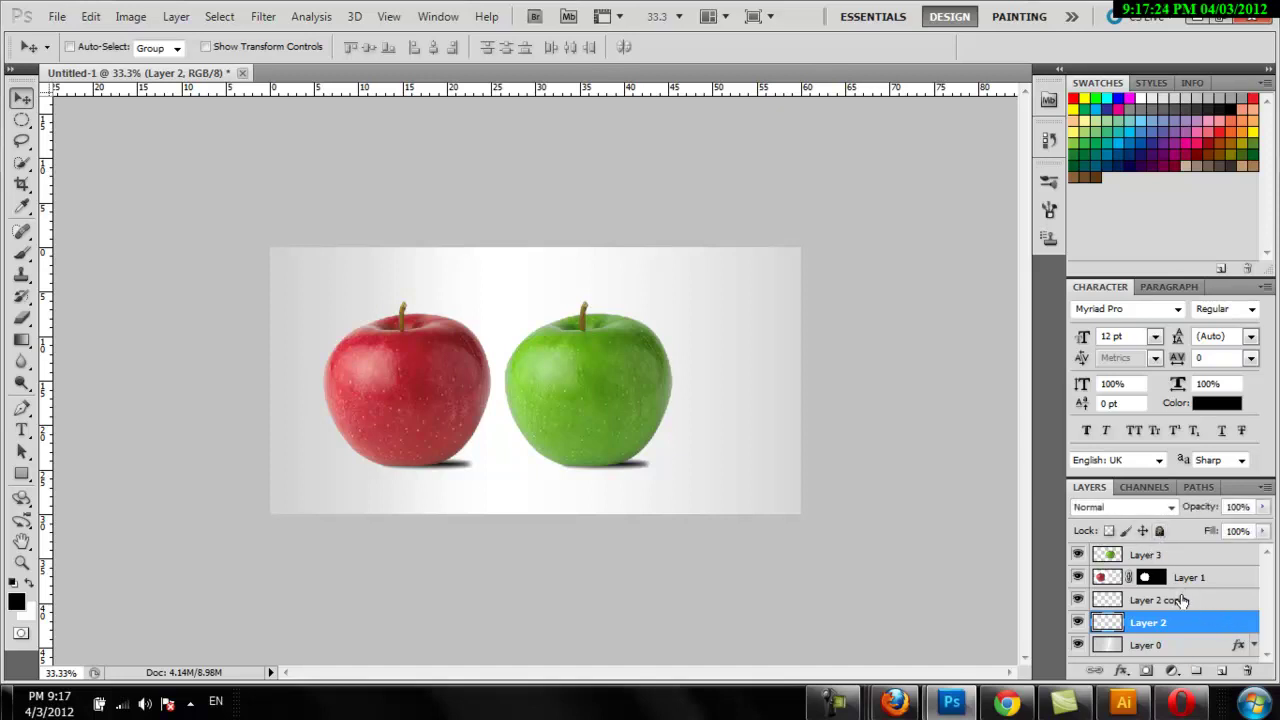
pyautogui.keyDown('shift'); pyautogui.click(1182, 600); pyautogui.keyUp('shift')
pyautogui.keyDown('shift'); pyautogui.click(1200, 578); pyautogui.keyUp('shift')
pyautogui.keyDown('shift'); pyautogui.click(1187, 554); pyautogui.keyUp('shift')
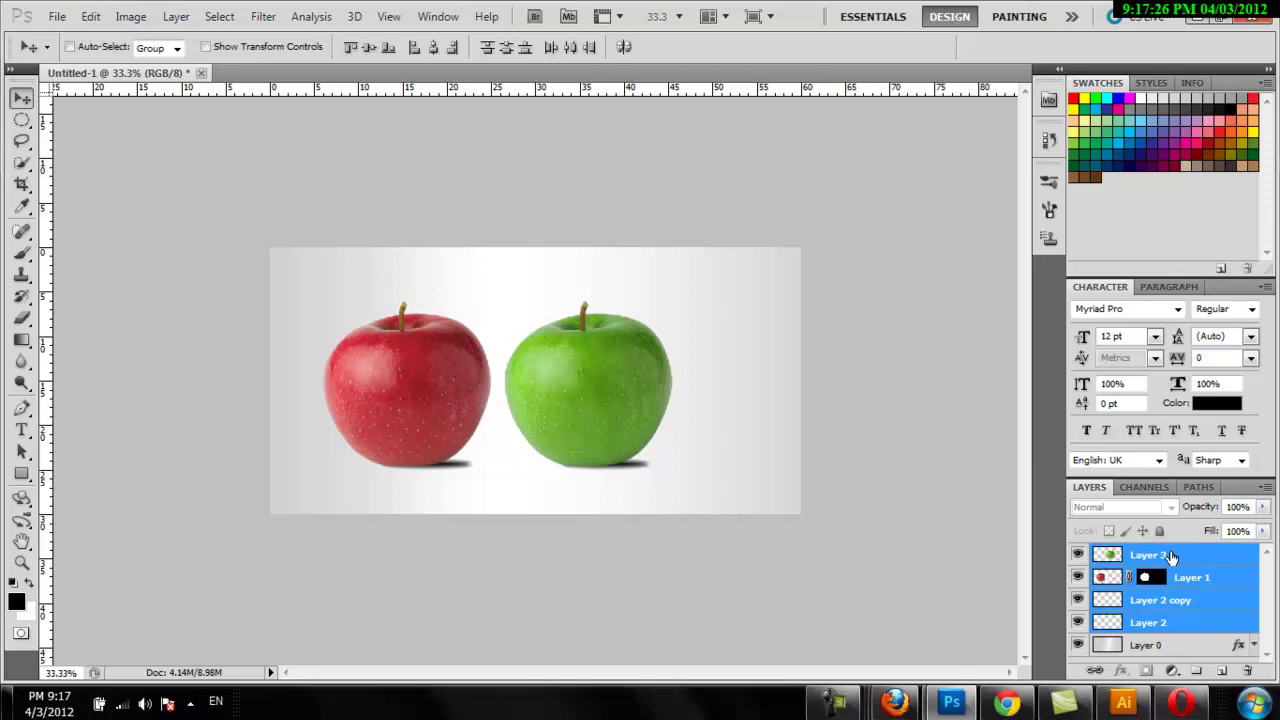
pyautogui.press('Left')
pyautogui.press('Left')
pyautogui.press('Left')
pyautogui.press('Left')
pyautogui.press('Left')
pyautogui.press('Left')
pyautogui.press('Left')
pyautogui.press('Left')
pyautogui.press('Left')
pyautogui.press('Left')
pyautogui.press('Left')
pyautogui.press('Left')
pyautogui.press('Left')
pyautogui.press('Left')
pyautogui.press('Left')
pyautogui.press('Left')
pyautogui.press('Left')
pyautogui.press('Left')
pyautogui.press('Left')
pyautogui.press('Left')
pyautogui.press('Left')
pyautogui.press('Left')
pyautogui.press('Left')
pyautogui.press('Left')
pyautogui.press('Left')
pyautogui.press('Left')
pyautogui.press('Left')
pyautogui.press('Left')
pyautogui.press('Left')
pyautogui.press('Left')
pyautogui.press('Left')
pyautogui.press('Left')
pyautogui.press('Left')
pyautogui.press('Left')
pyautogui.press('Left')
pyautogui.press('Left')
pyautogui.press('Left')
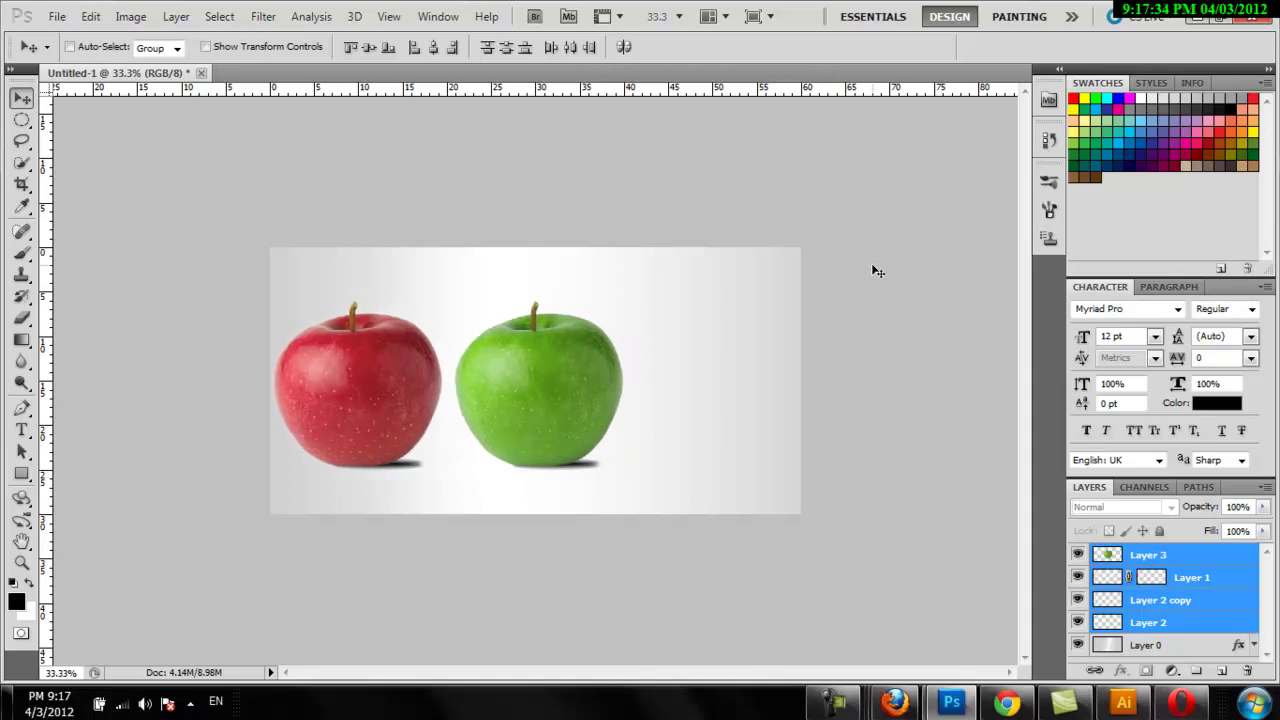
pyautogui.press('Left')
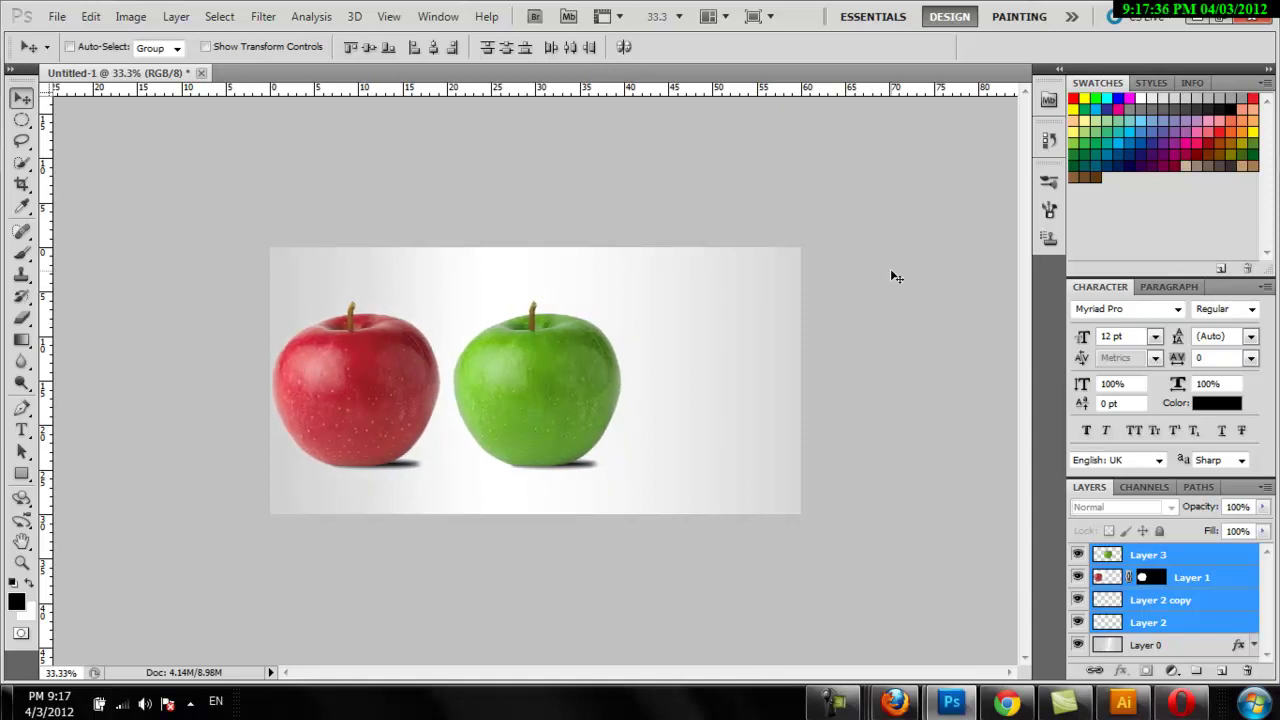
pyautogui.click(1138, 558)
# Duplicate Layer 1 and move the red apple copy right of the green apple
pyautogui.click(1110, 580)
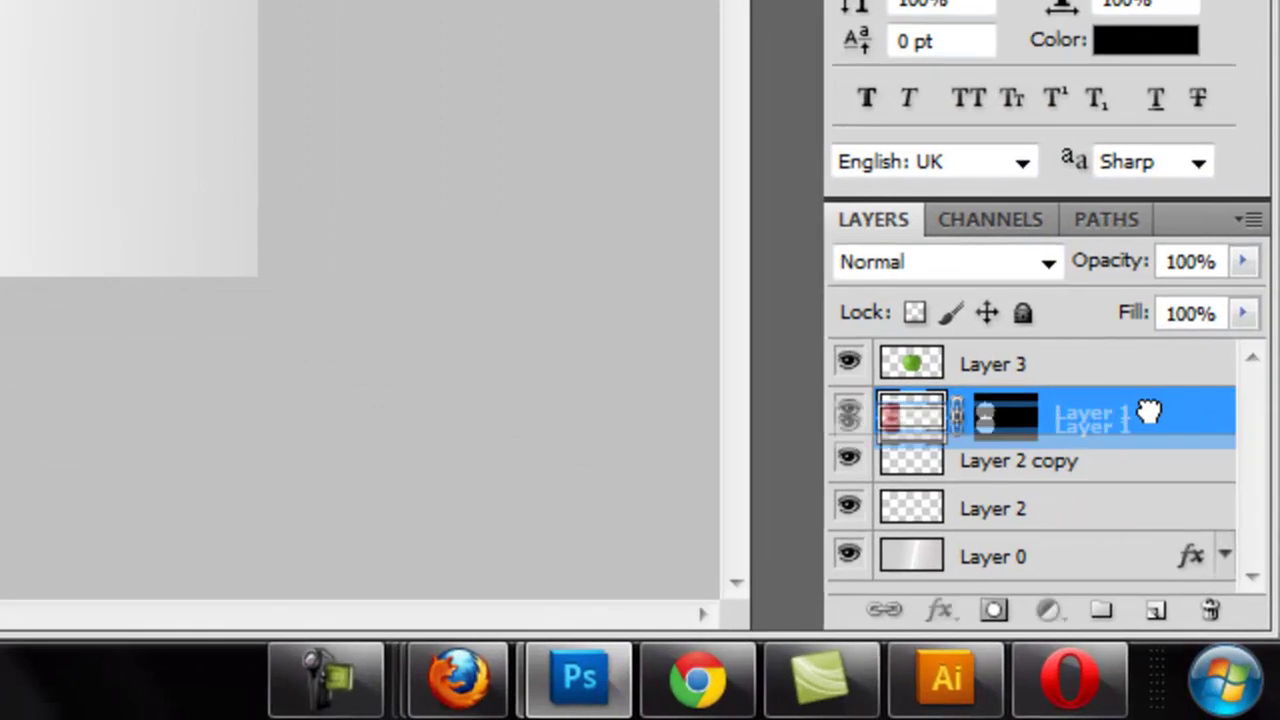
pyautogui.moveTo(1140, 418); pyautogui.dragTo(1172, 620)
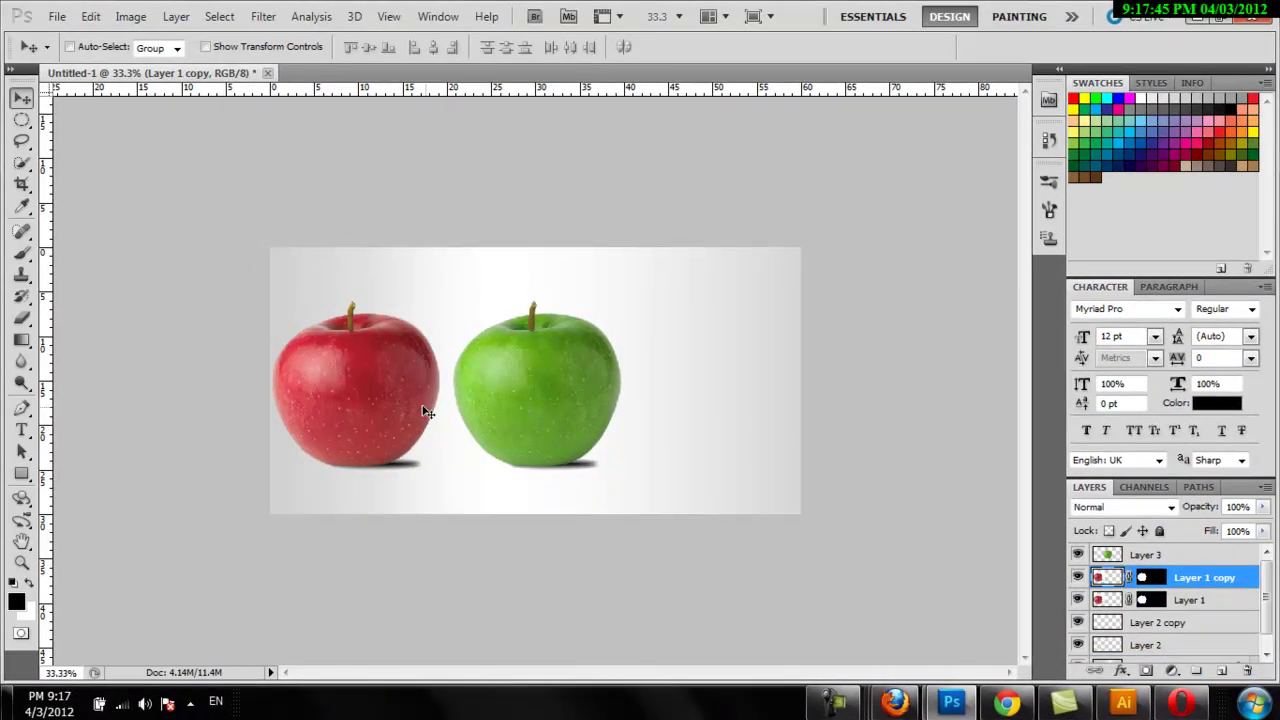
pyautogui.moveTo(425, 412); pyautogui.dragTo(770, 415)
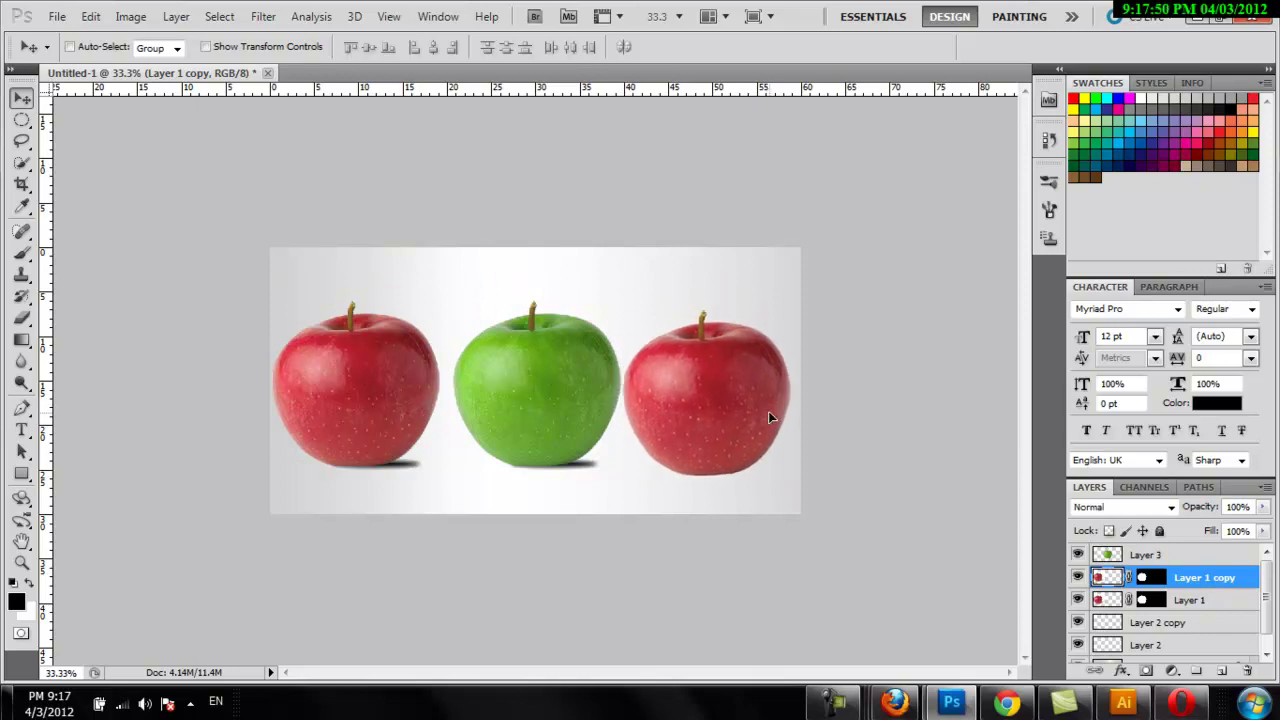
pyautogui.moveTo(772, 417); pyautogui.dragTo(772, 414)
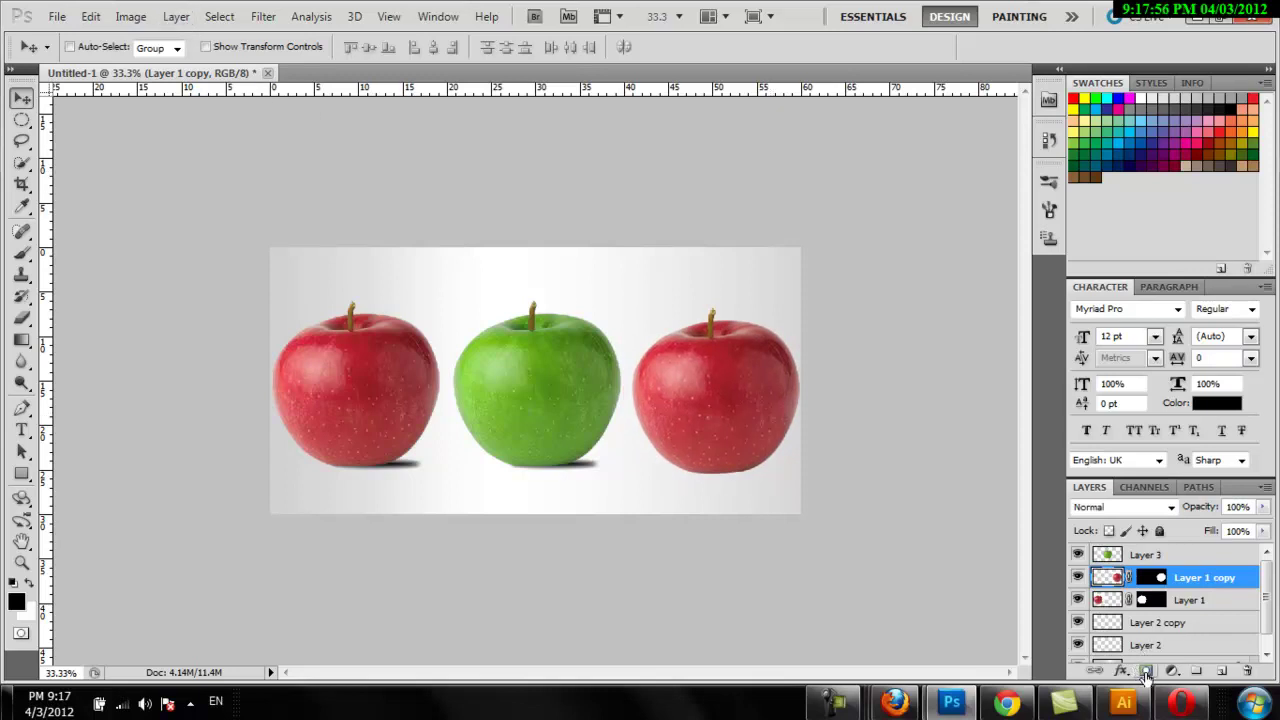
pyautogui.keyDown('ctrl'); pyautogui.click(1110, 578); pyautogui.keyUp('ctrl')
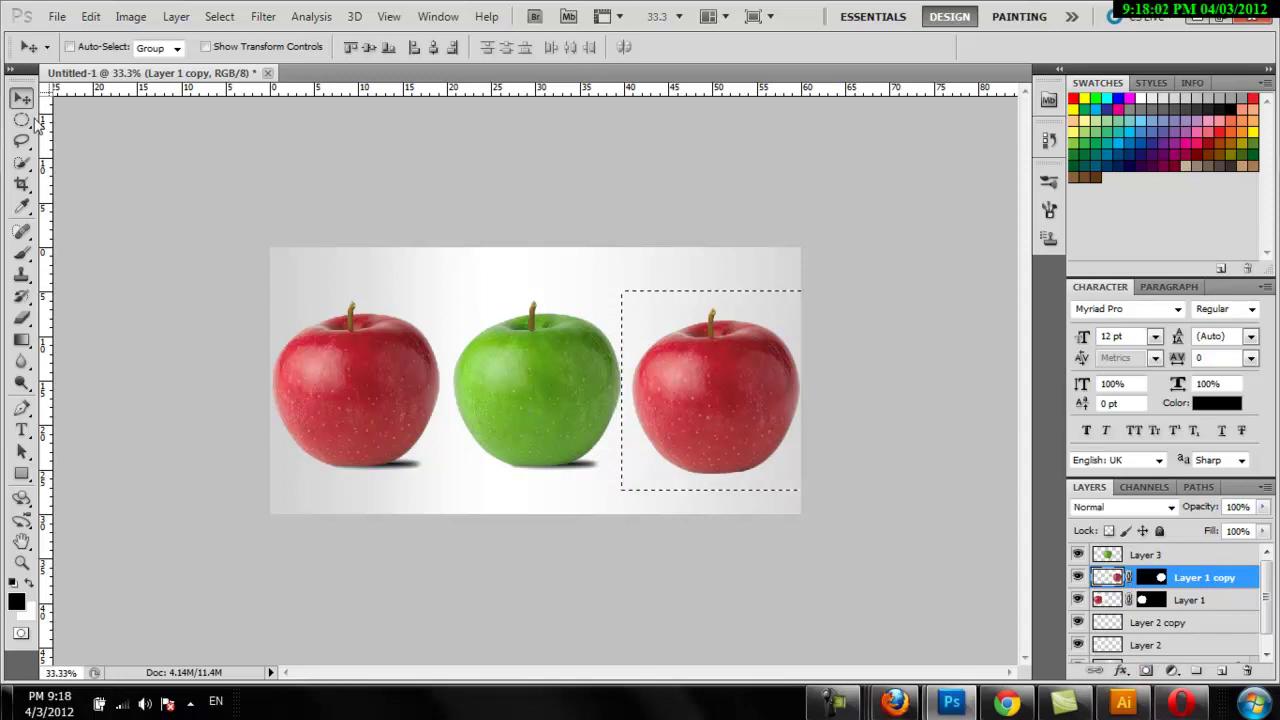
# Deselect, then apply Hue/Saturation with Hue +62 and Saturation +31 to turn the right apple yellow
pyautogui.press('m')
pyautogui.rightClick(329, 251)
pyautogui.click(375, 268)
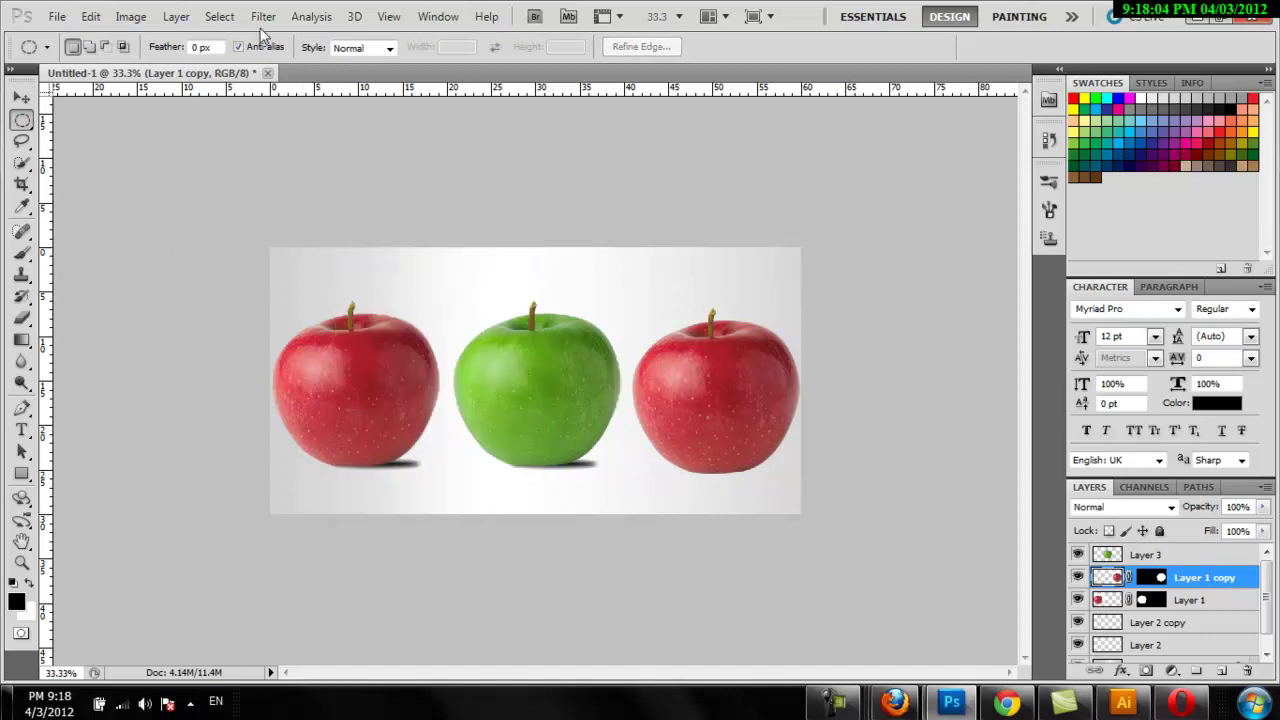
pyautogui.click(140, 17)
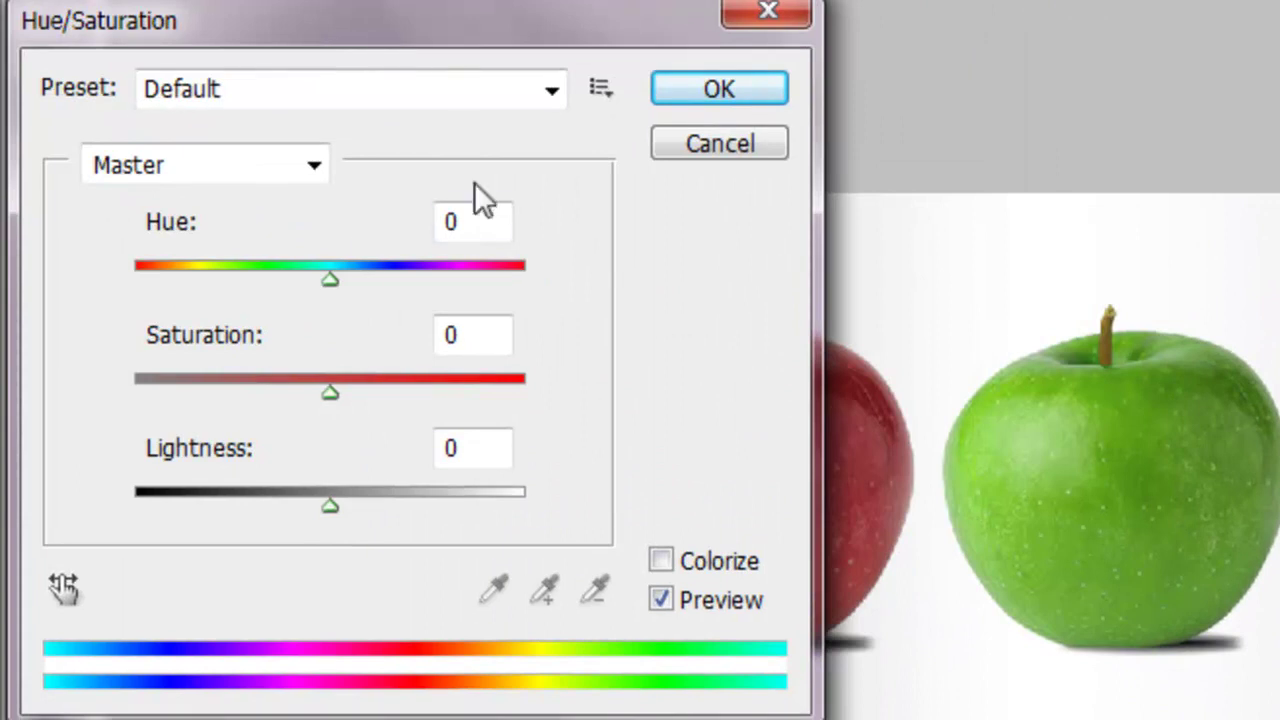
pyautogui.click(316, 275)
pyautogui.moveTo(316, 274)
pyautogui.mouseDown()
pyautogui.moveTo(134, 268)
pyautogui.moveTo(312, 324)
pyautogui.moveTo(429, 279)
pyautogui.mouseUp()
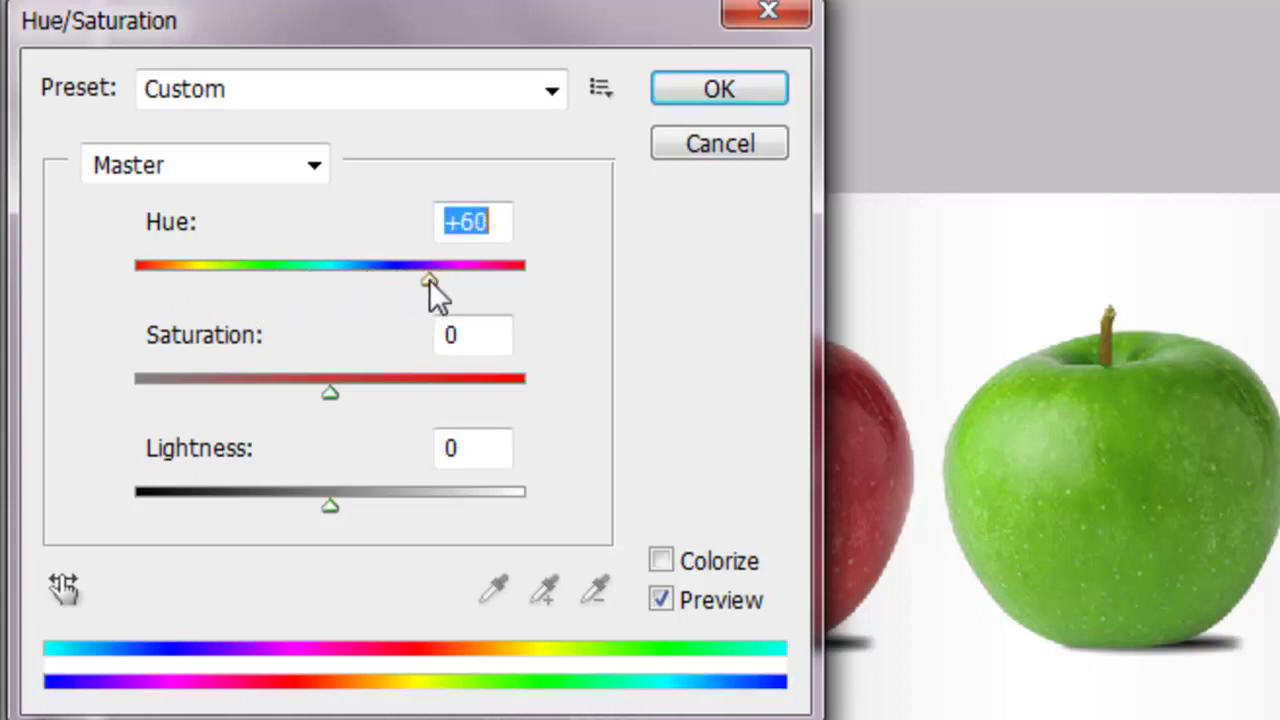
pyautogui.moveTo(330, 500); pyautogui.dragTo(332, 492)
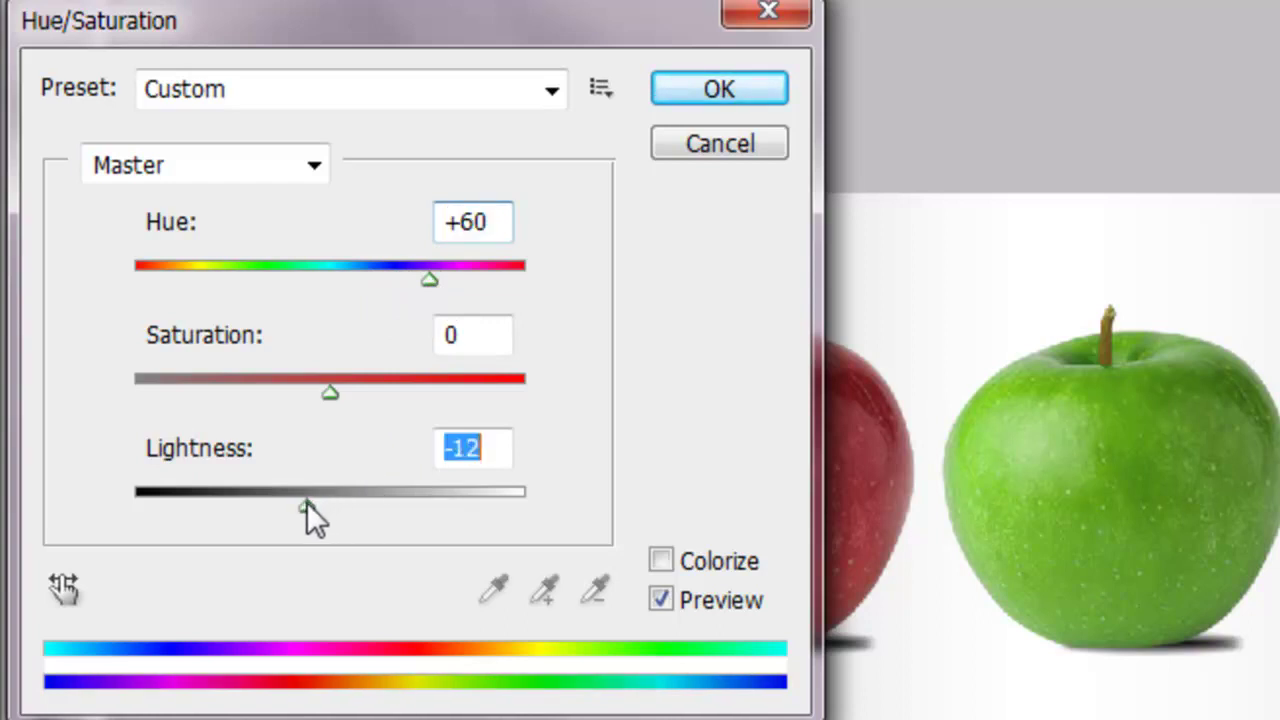
pyautogui.moveTo(331, 393)
pyautogui.mouseDown()
pyautogui.moveTo(381, 393)
pyautogui.moveTo(302, 384)
pyautogui.moveTo(390, 396)
pyautogui.mouseUp()
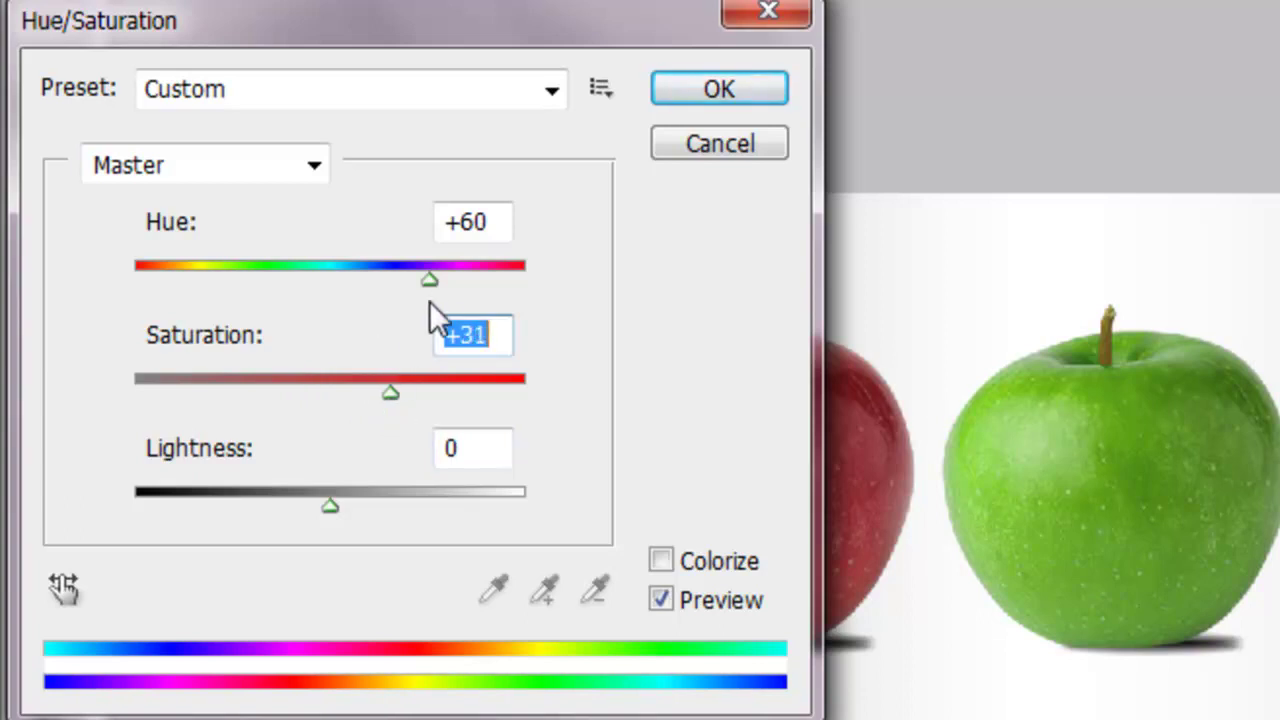
pyautogui.moveTo(435, 279)
pyautogui.mouseDown()
pyautogui.moveTo(507, 281)
pyautogui.moveTo(414, 299)
pyautogui.moveTo(431, 305)
pyautogui.mouseUp()
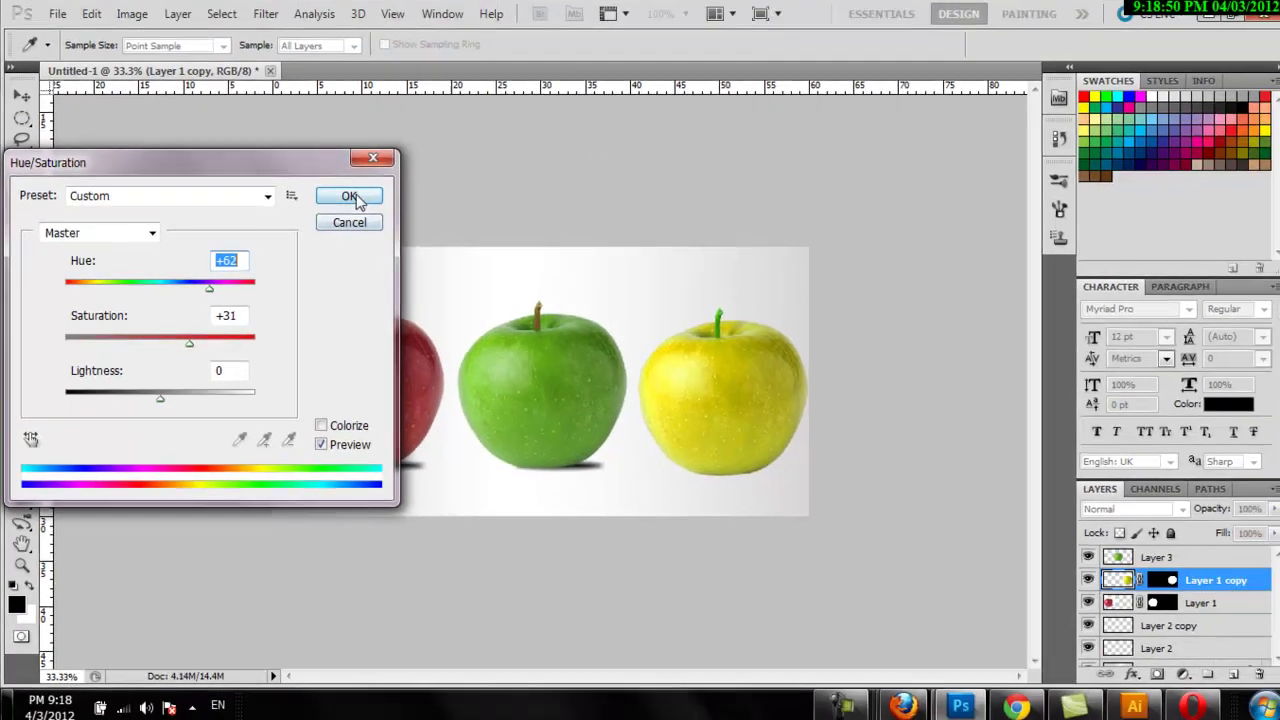
pyautogui.click(719, 89)
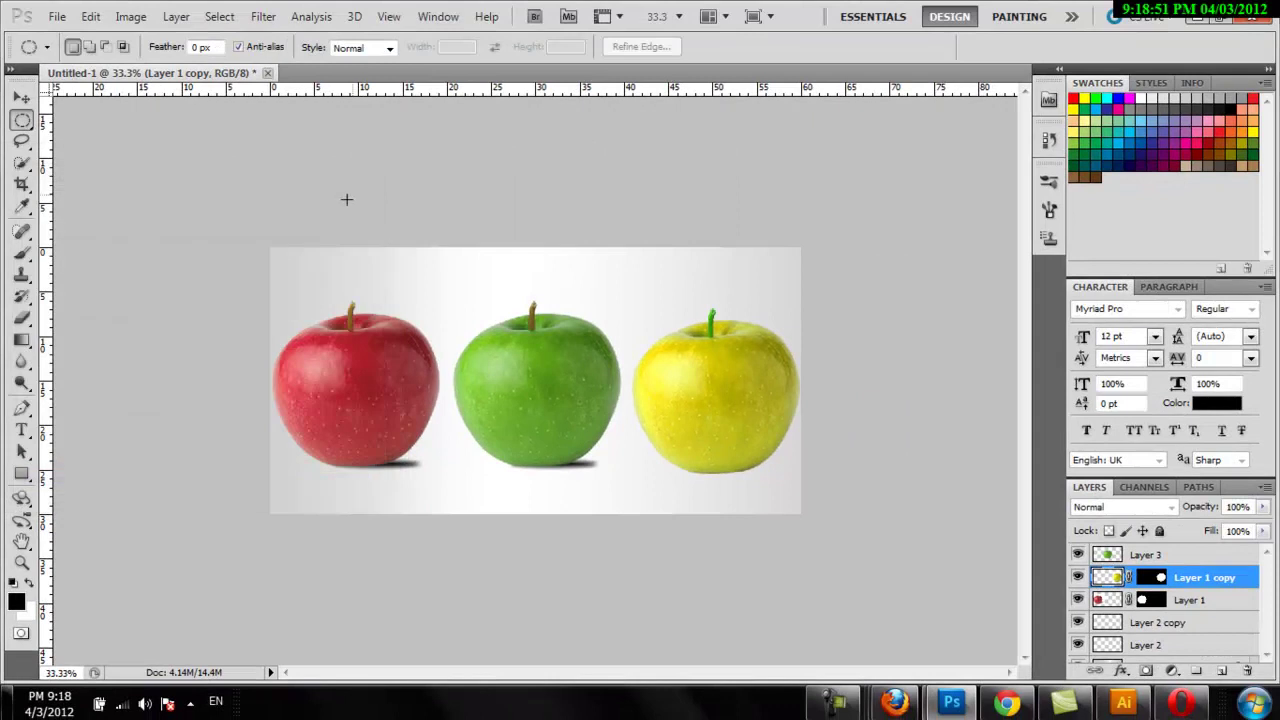
# Zoom in and pan to bring the red apple's stem into view
pyautogui.click(21, 541)
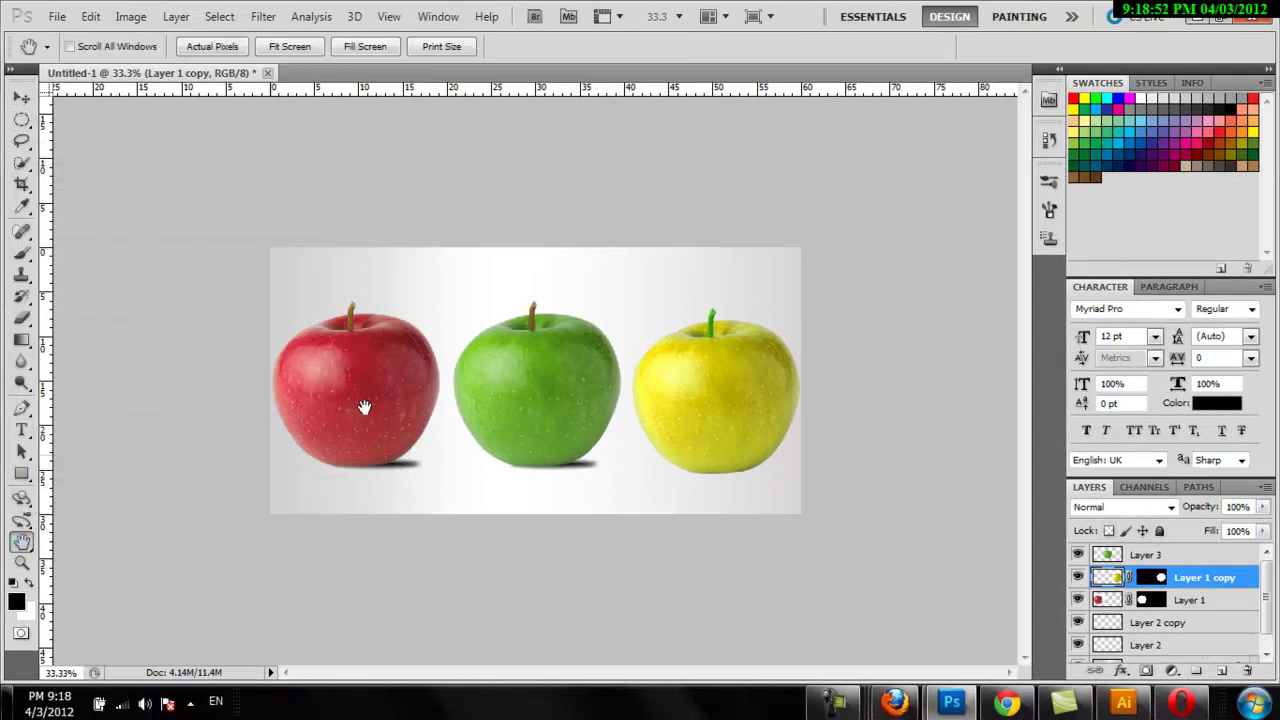
pyautogui.click(21, 563)
pyautogui.moveTo(578, 278); pyautogui.dragTo(783, 400)
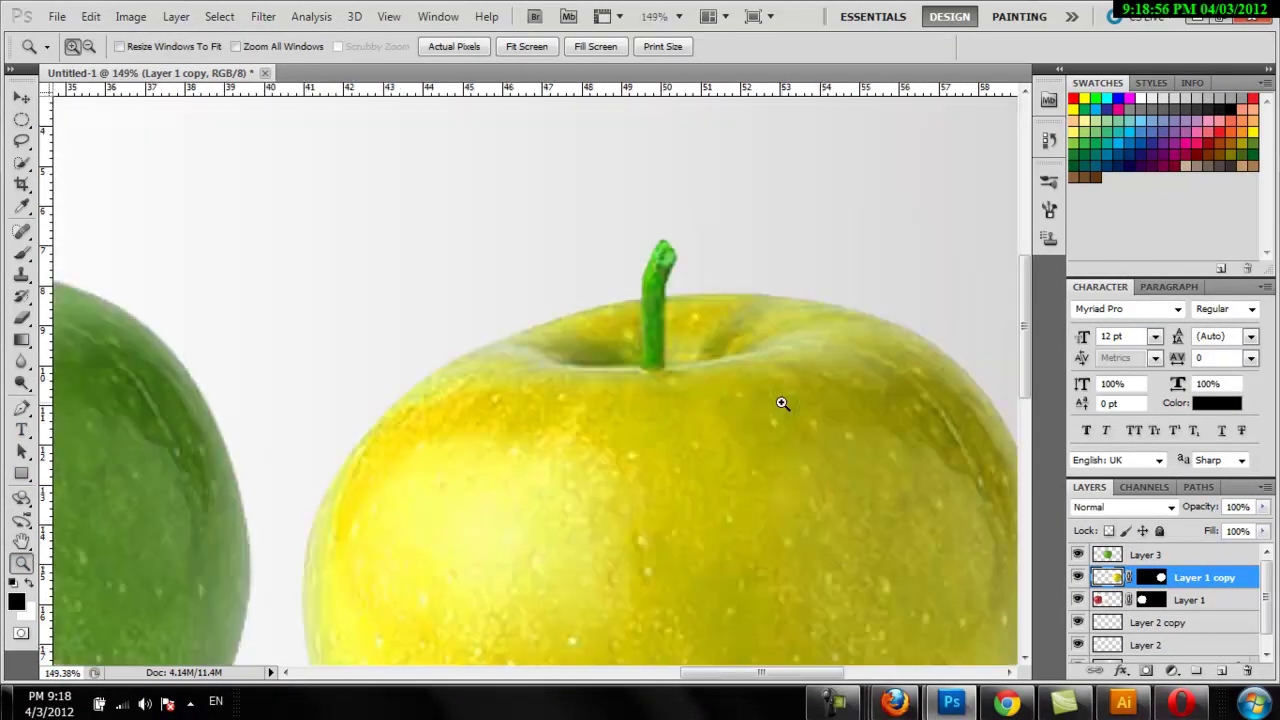
pyautogui.moveTo(597, 457)
pyautogui.mouseDown()
pyautogui.moveTo(755, 383)
pyautogui.moveTo(1000, 390)
pyautogui.mouseUp()
pyautogui.moveTo(609, 397); pyautogui.dragTo(1005, 400)
pyautogui.moveTo(437, 374); pyautogui.dragTo(777, 400)
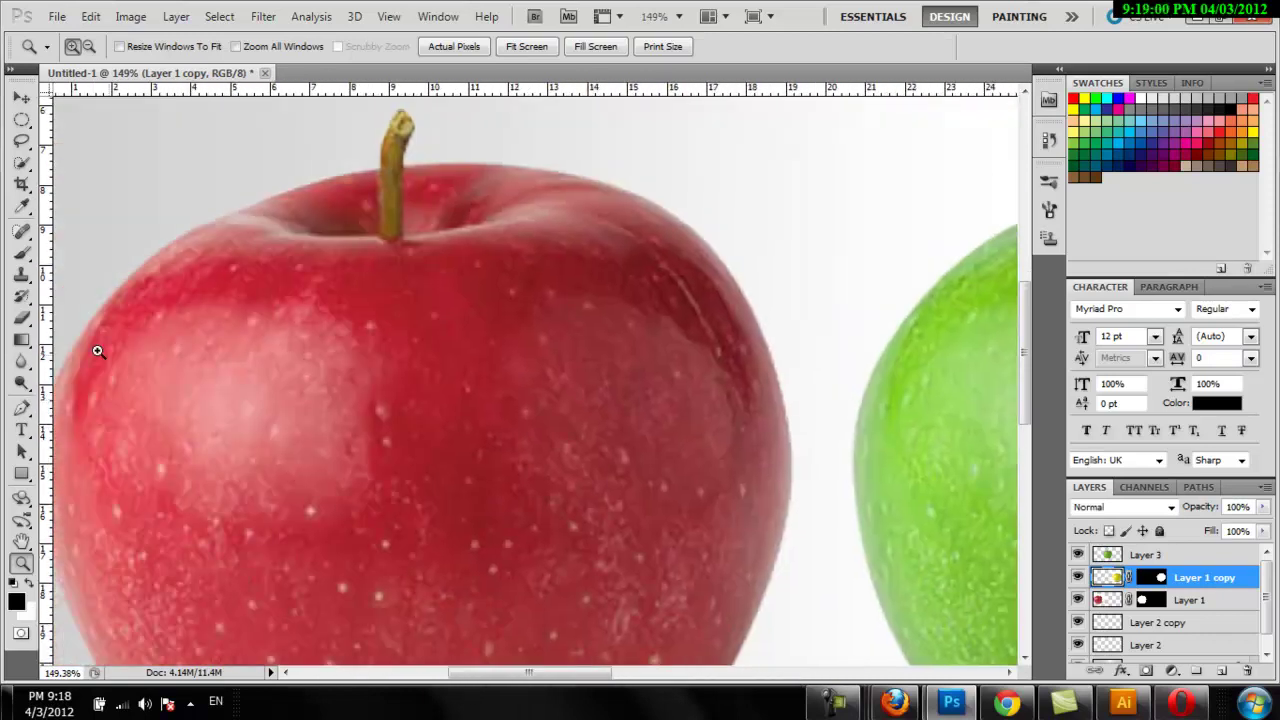
# Trace the red apple's stem with a Pen path and make it a selection
pyautogui.click(21, 408)
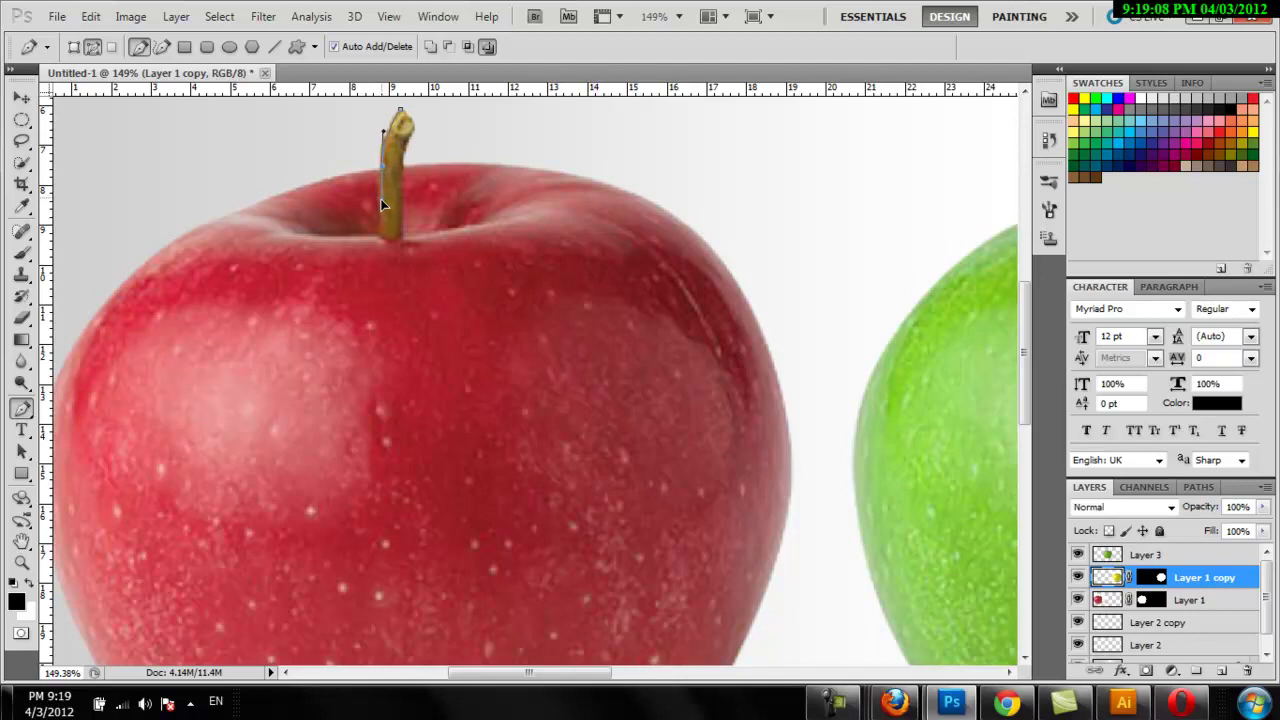
pyautogui.click(383, 241)
pyautogui.click(400, 238)
pyautogui.moveTo(411, 137); pyautogui.dragTo(426, 122)
pyautogui.rightClick(399, 113)
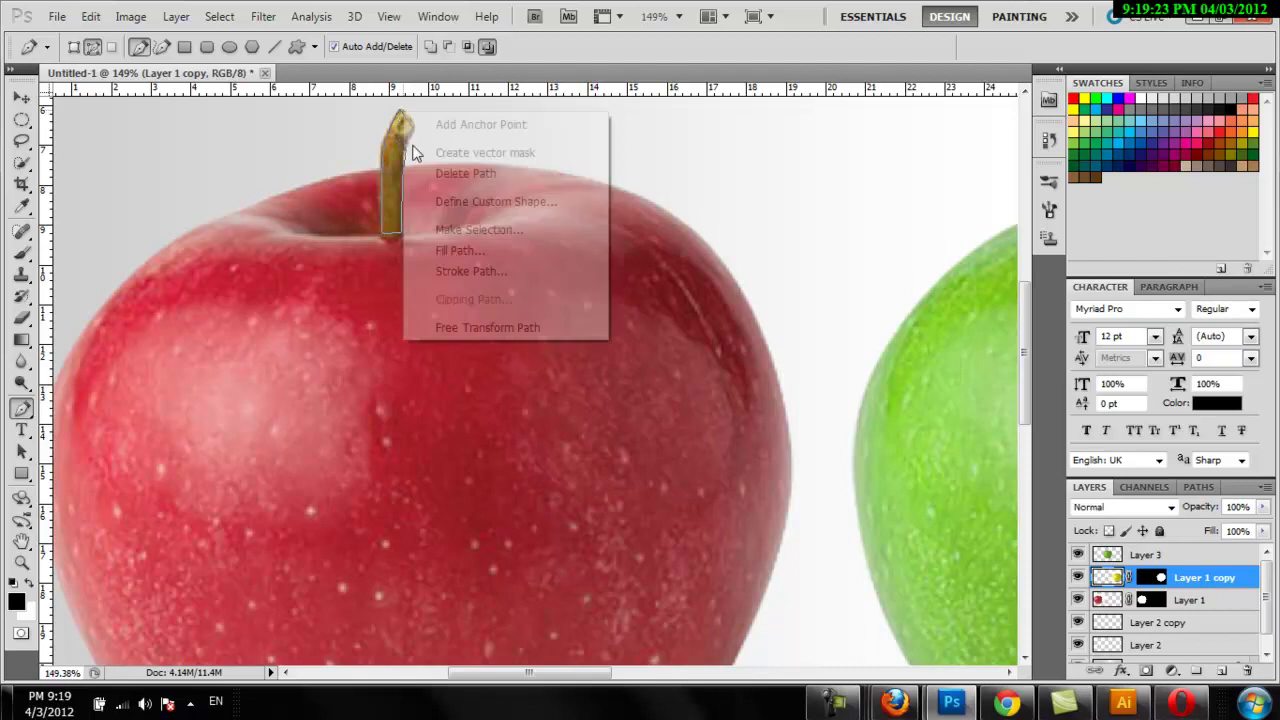
pyautogui.click(457, 226)
pyautogui.click(734, 200)
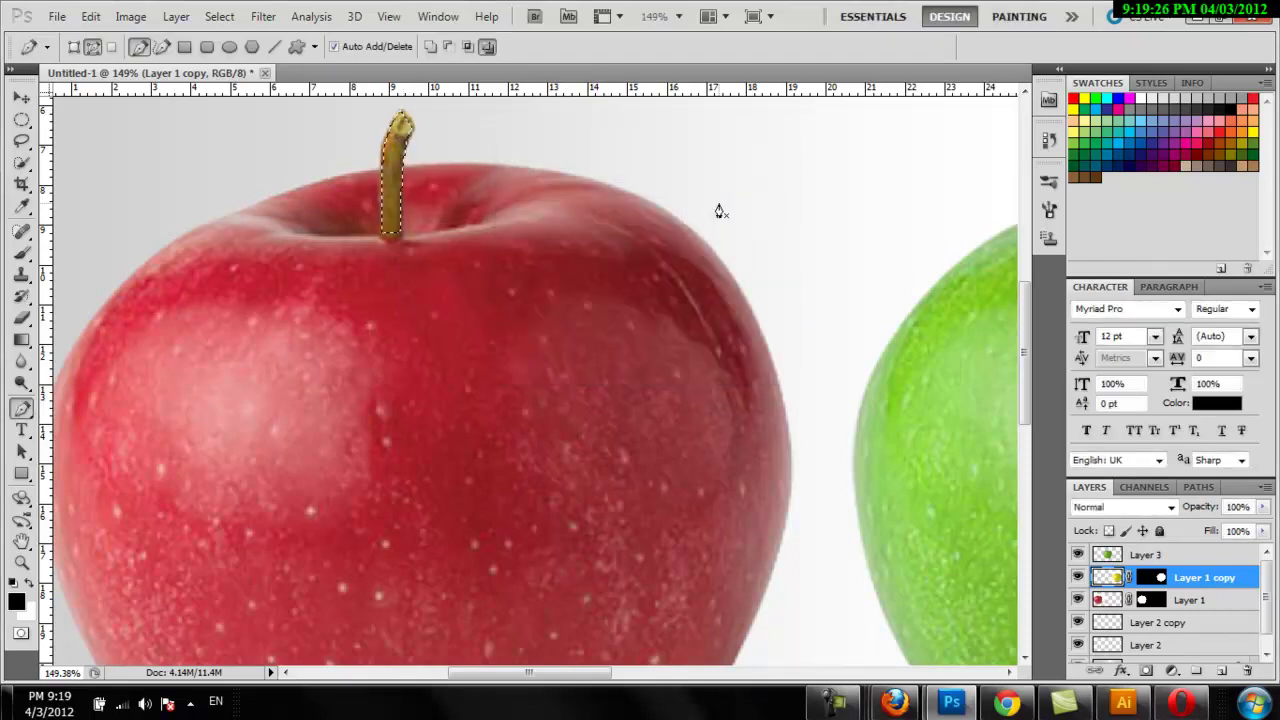
# Copy the stem selection from Layer 1 onto new Layer 4
pyautogui.hotkey('ctrl', 'c')
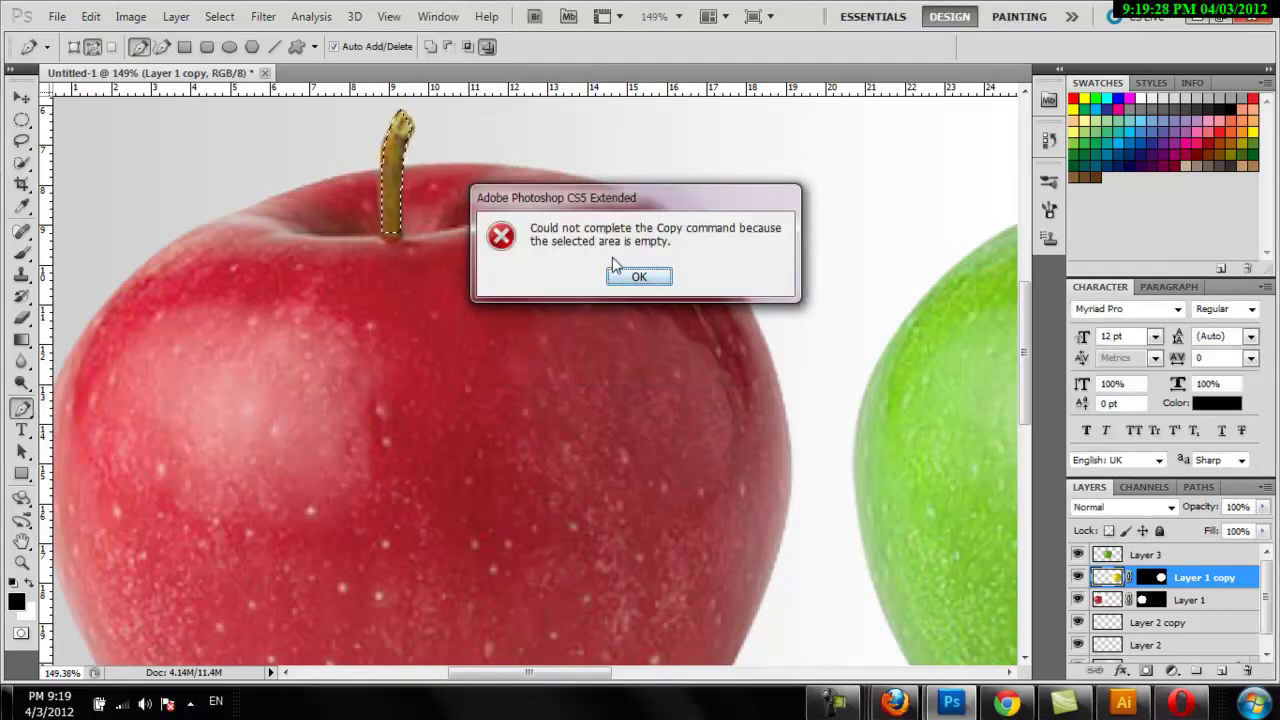
pyautogui.press('Return')
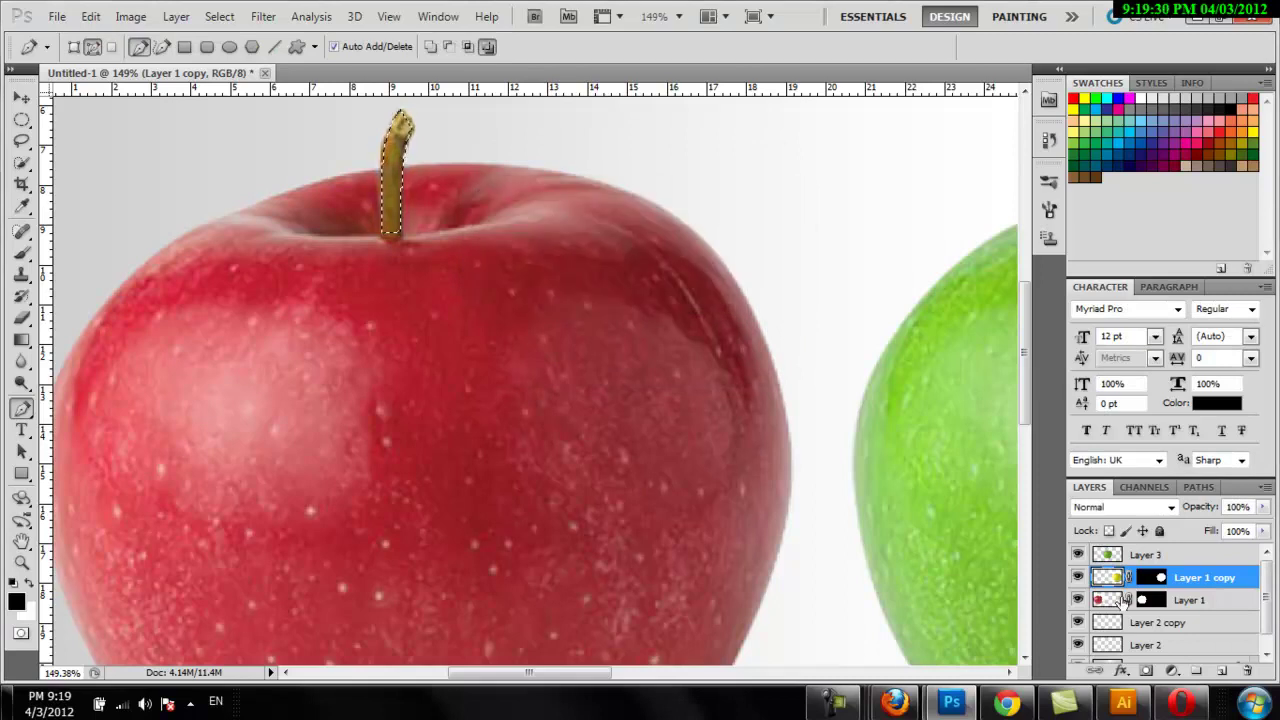
pyautogui.click(1108, 600)
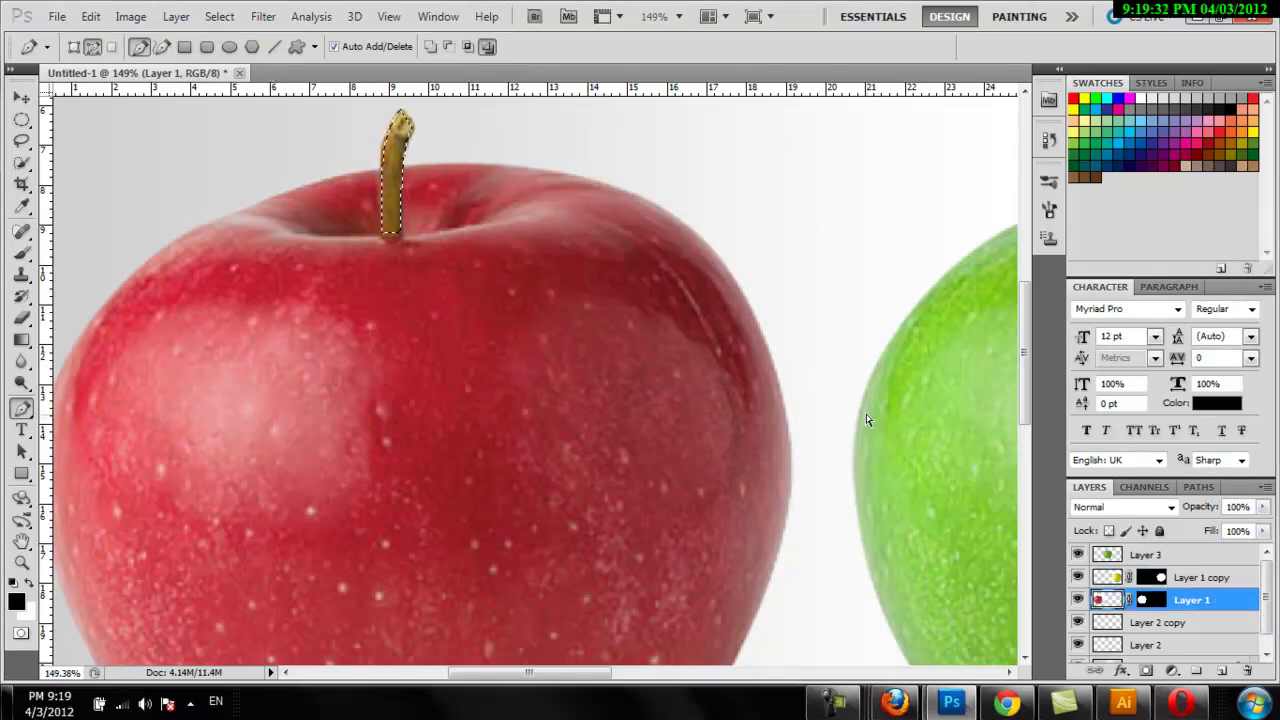
pyautogui.hotkey('ctrl', 'j')
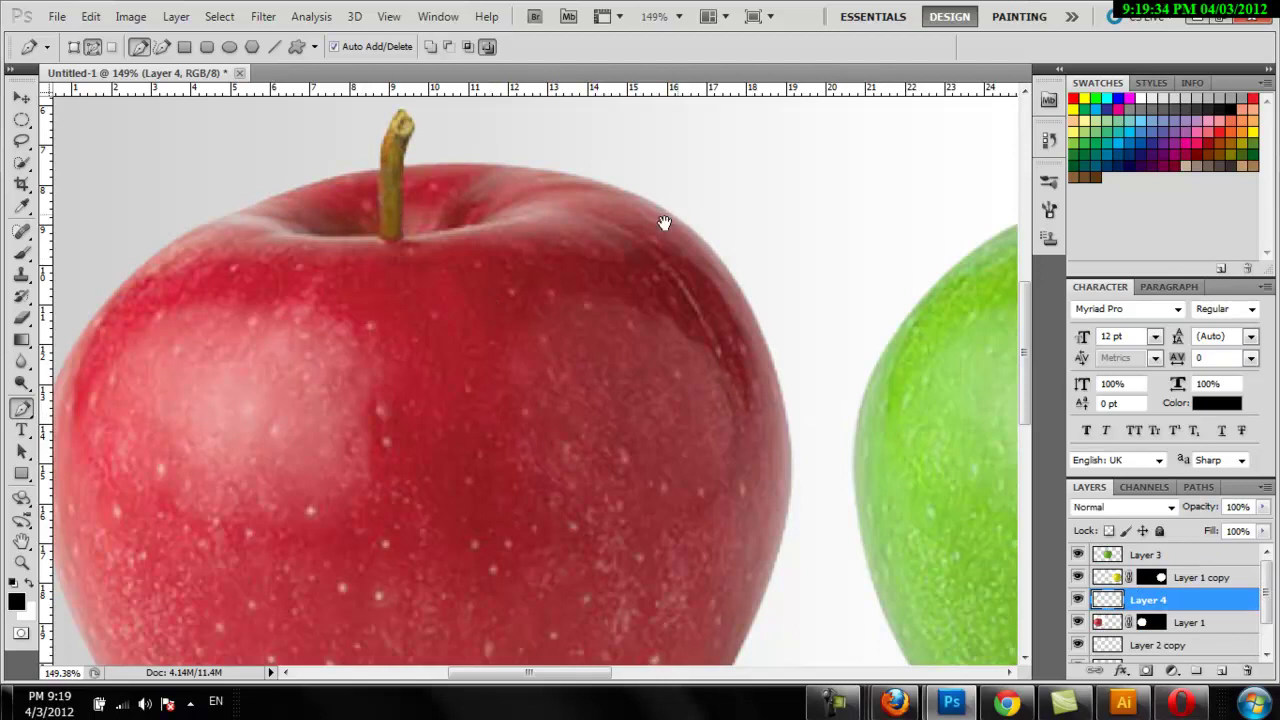
# Drag the Layer 4 brown stem across onto the yellow apple
pyautogui.moveTo(560, 255); pyautogui.dragTo(425, 332)
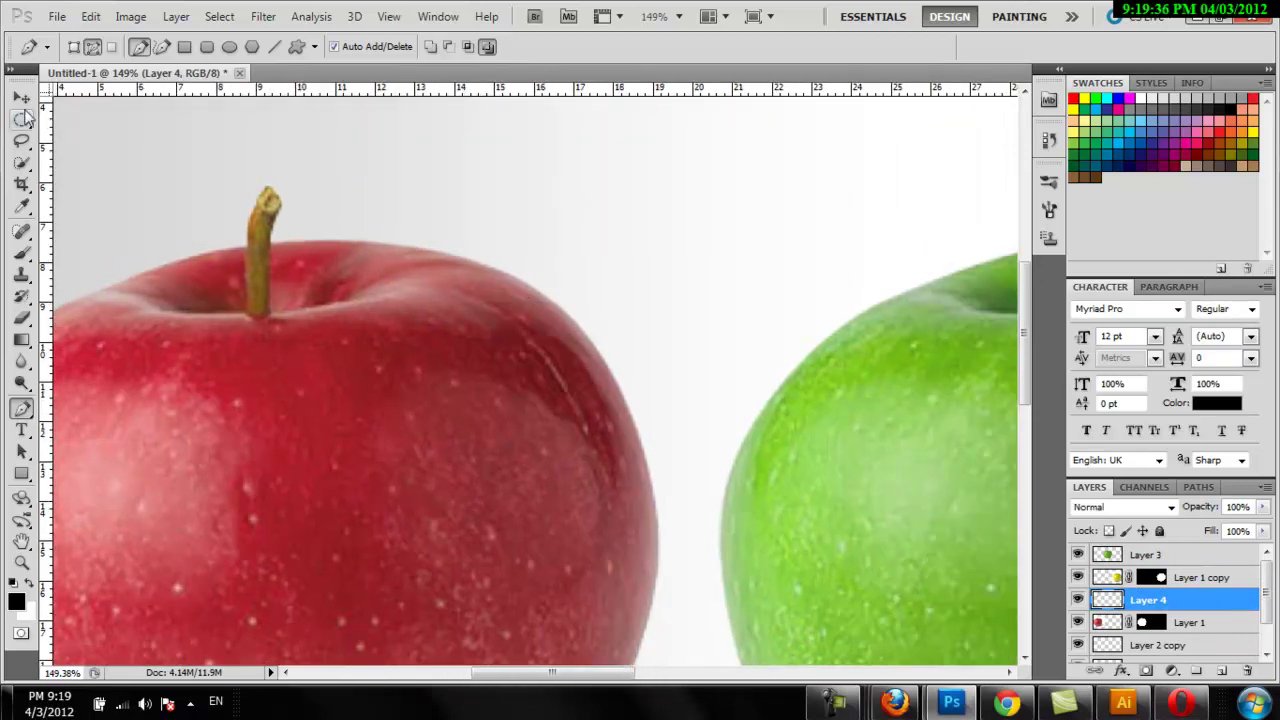
pyautogui.click(21, 97)
pyautogui.moveTo(258, 267); pyautogui.dragTo(601, 254)
pyautogui.moveTo(715, 255); pyautogui.dragTo(160, 310)
pyautogui.moveTo(93, 284); pyautogui.dragTo(762, 255)
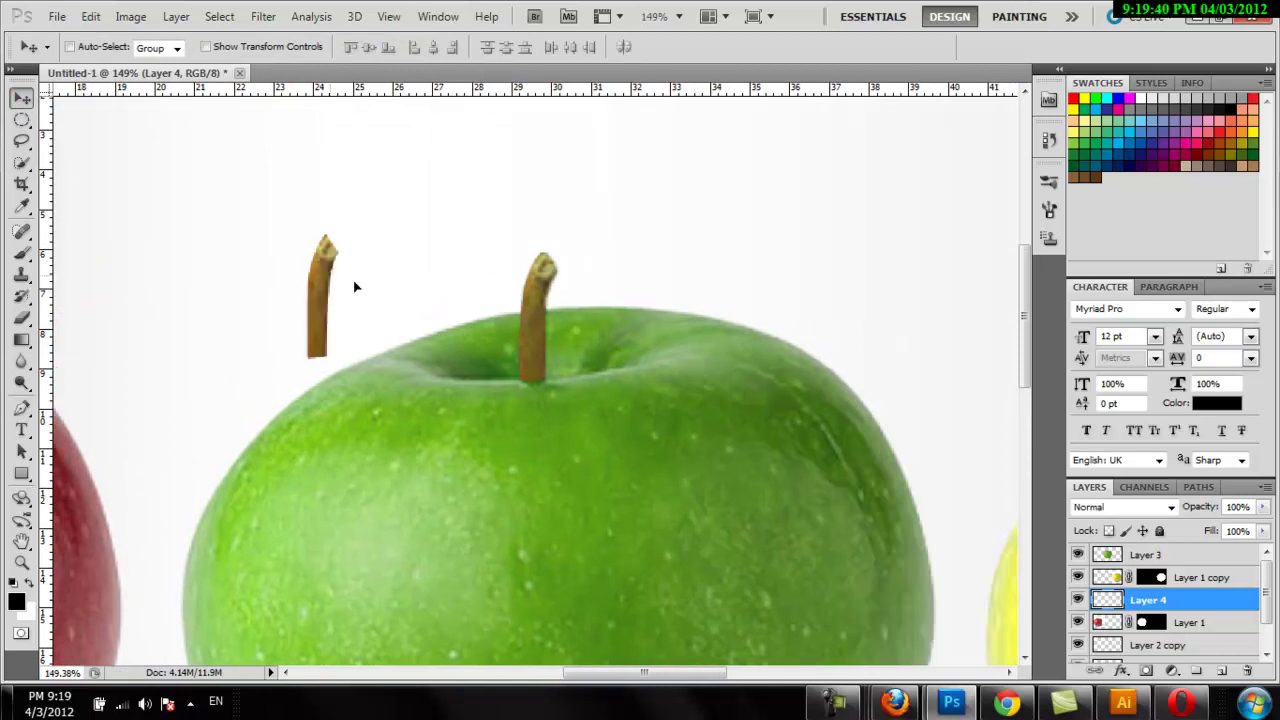
pyautogui.moveTo(791, 346)
pyautogui.mouseDown()
pyautogui.moveTo(5, 433)
pyautogui.moveTo(151, 393)
pyautogui.moveTo(668, 368)
pyautogui.mouseUp()
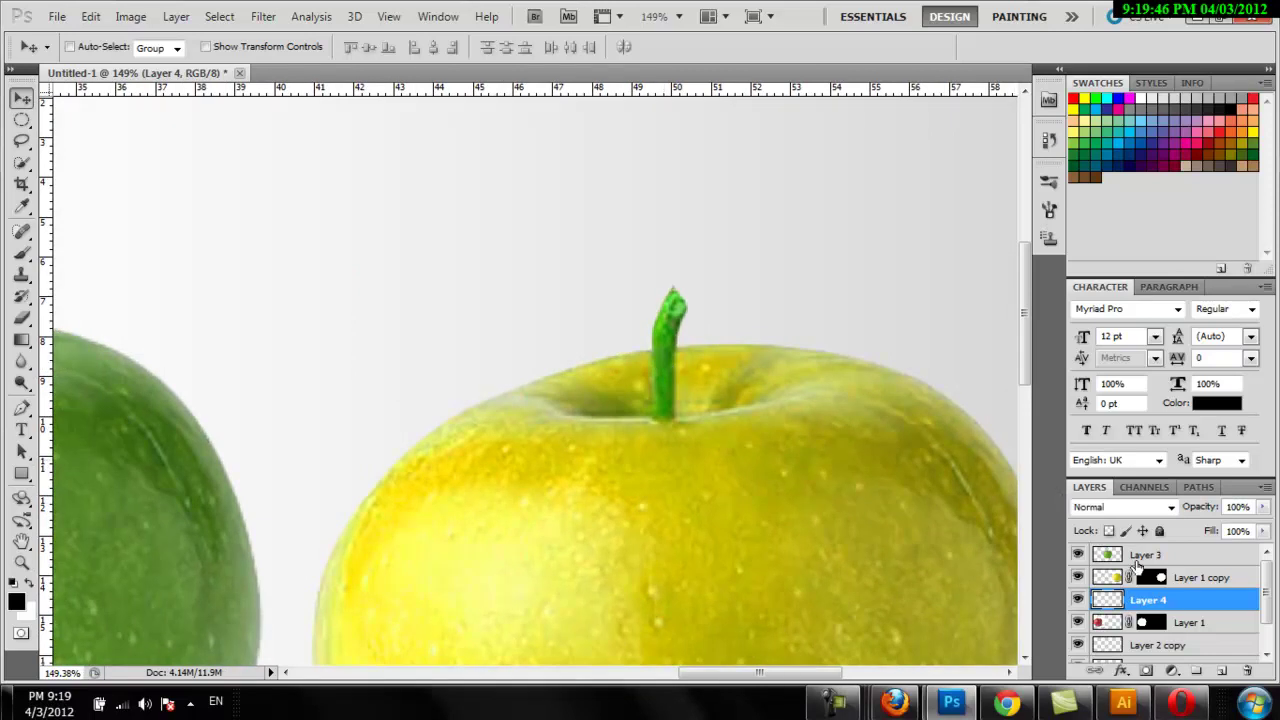
# Stack Layer 4 above the yellow apple's layer and nudge the stem down and right
pyautogui.moveTo(1153, 601); pyautogui.dragTo(1150, 568)
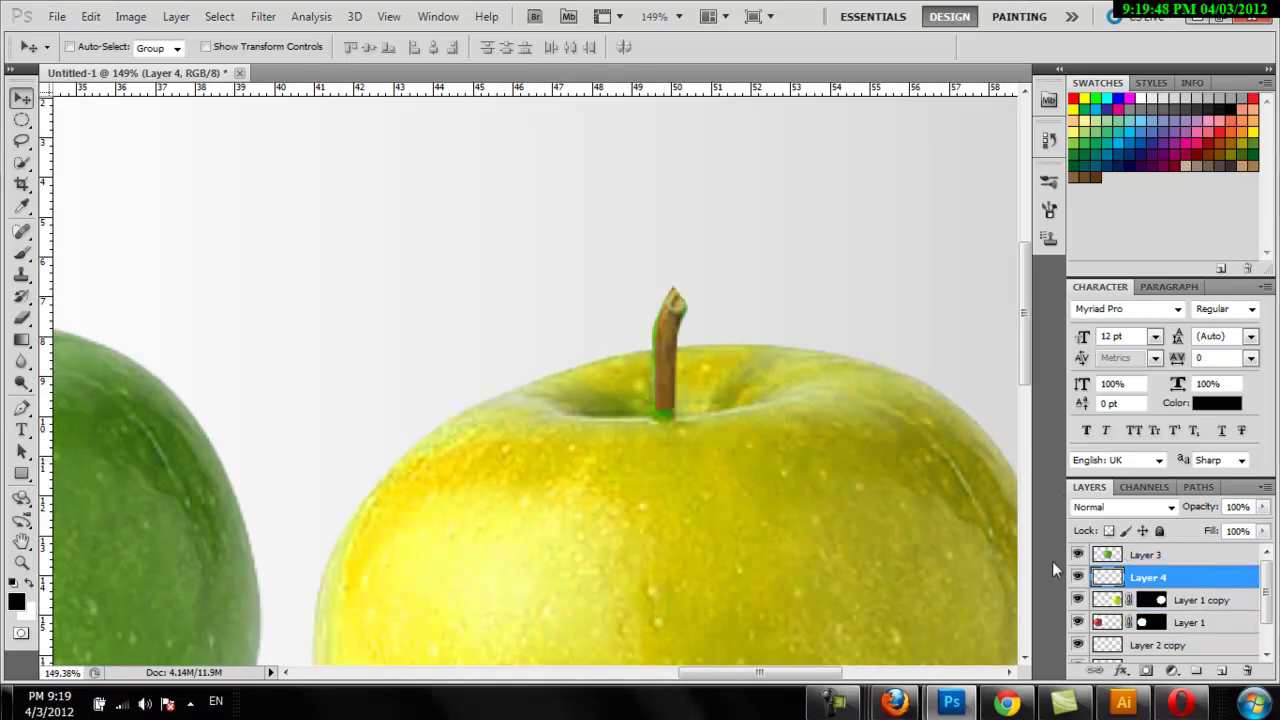
pyautogui.press('Down')
pyautogui.press('Down')
pyautogui.press('Down')
pyautogui.press('Down')
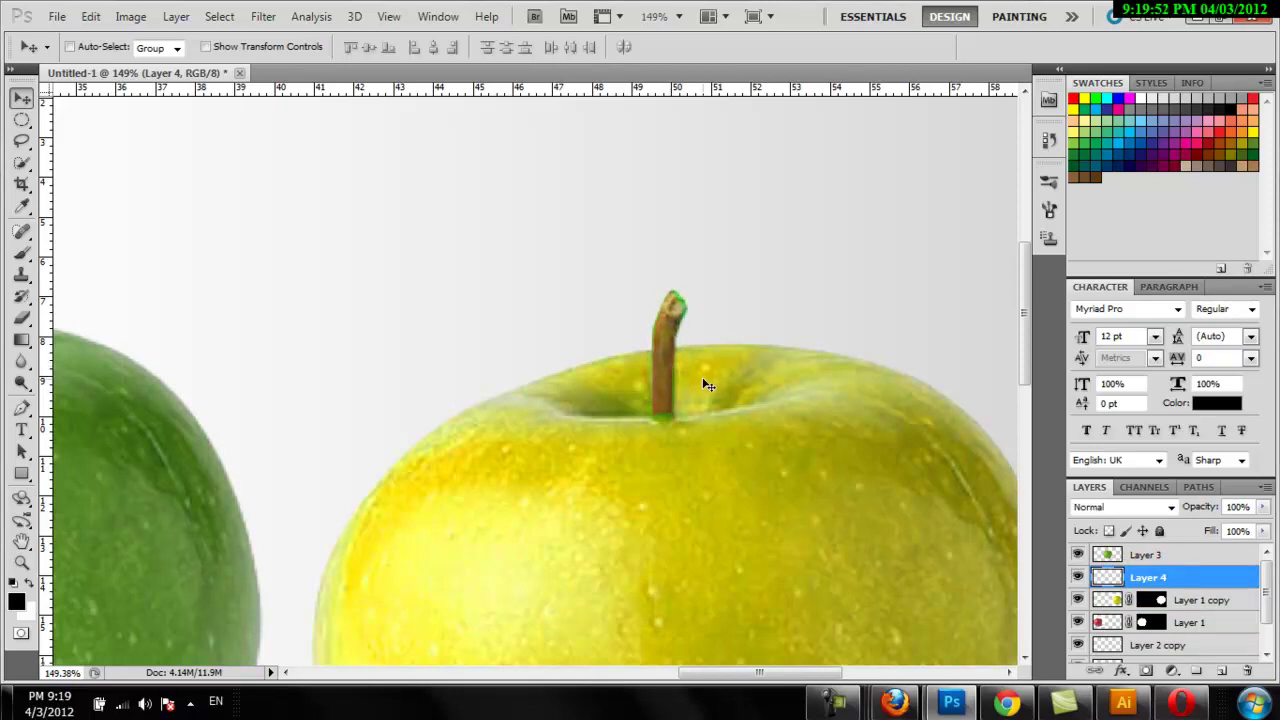
pyautogui.press('Right')
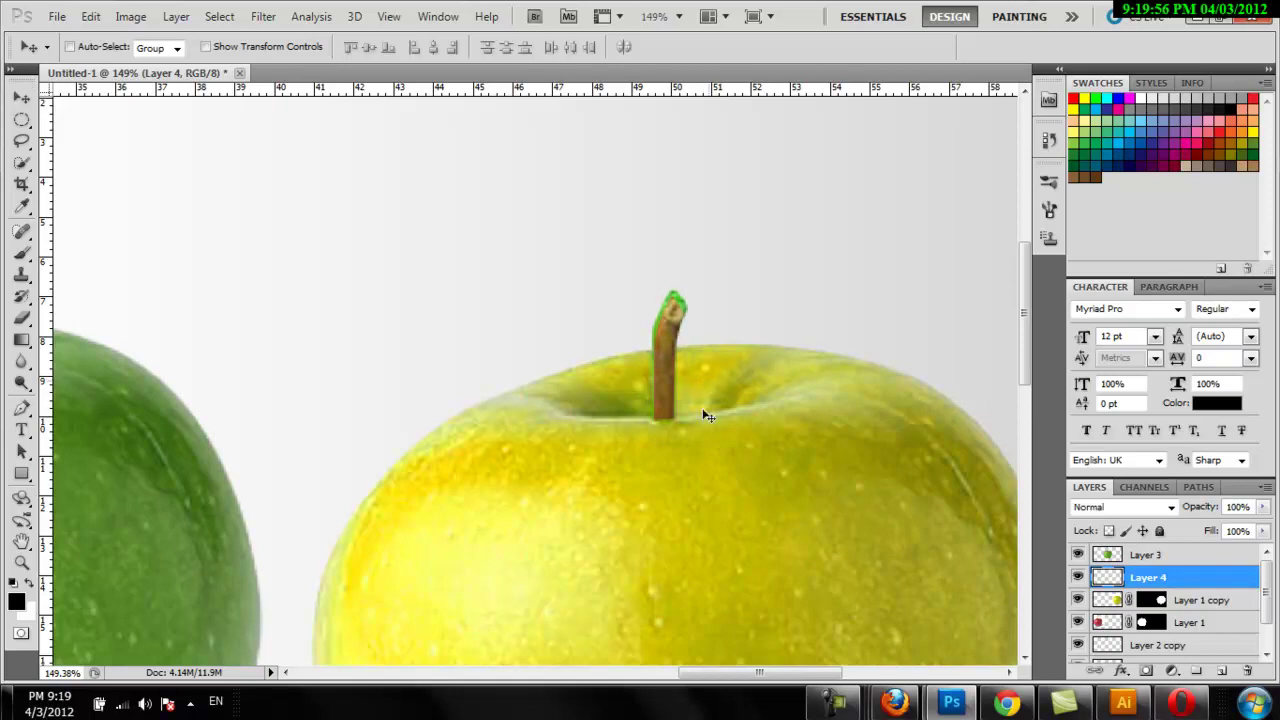
pyautogui.hotkey('ctrl', 't')
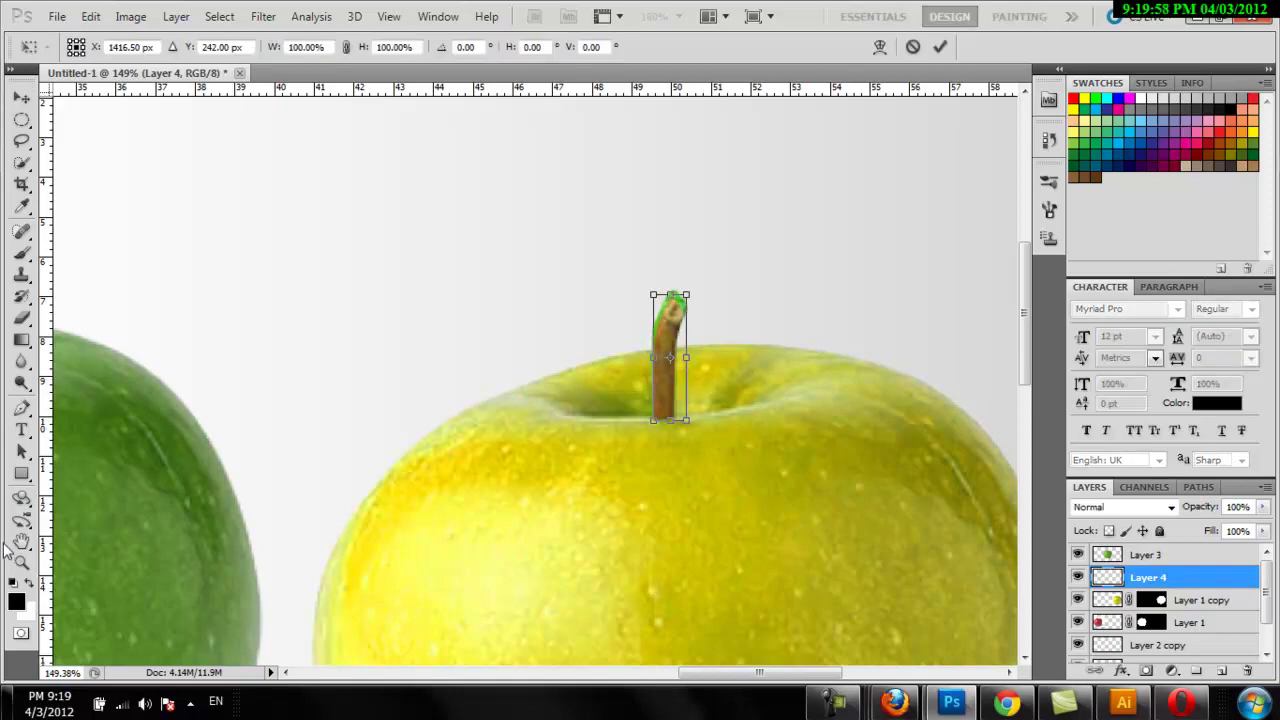
# Zoom in on the stem and stretch it slightly taller and wider to cover the green
pyautogui.hotkey('ctrl', '+')
pyautogui.hotkey('ctrl', '+')
pyautogui.hotkey('ctrl', '+')
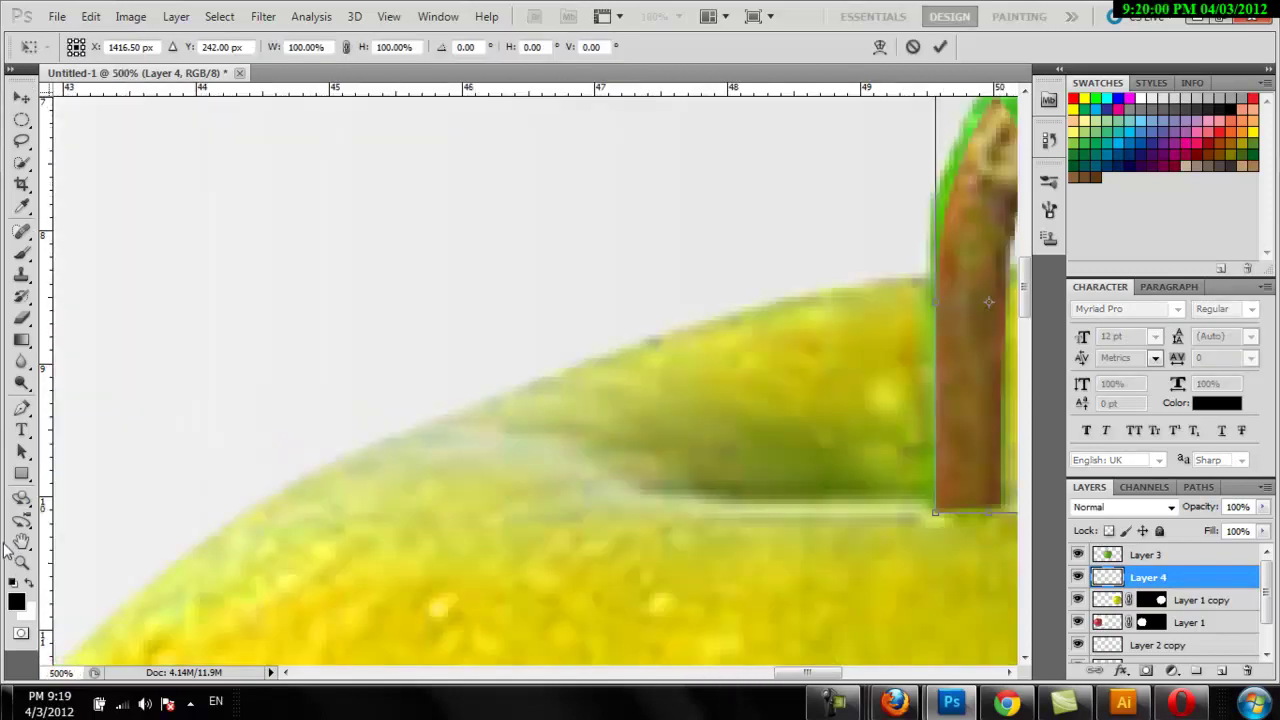
pyautogui.moveTo(497, 463); pyautogui.dragTo(303, 585)
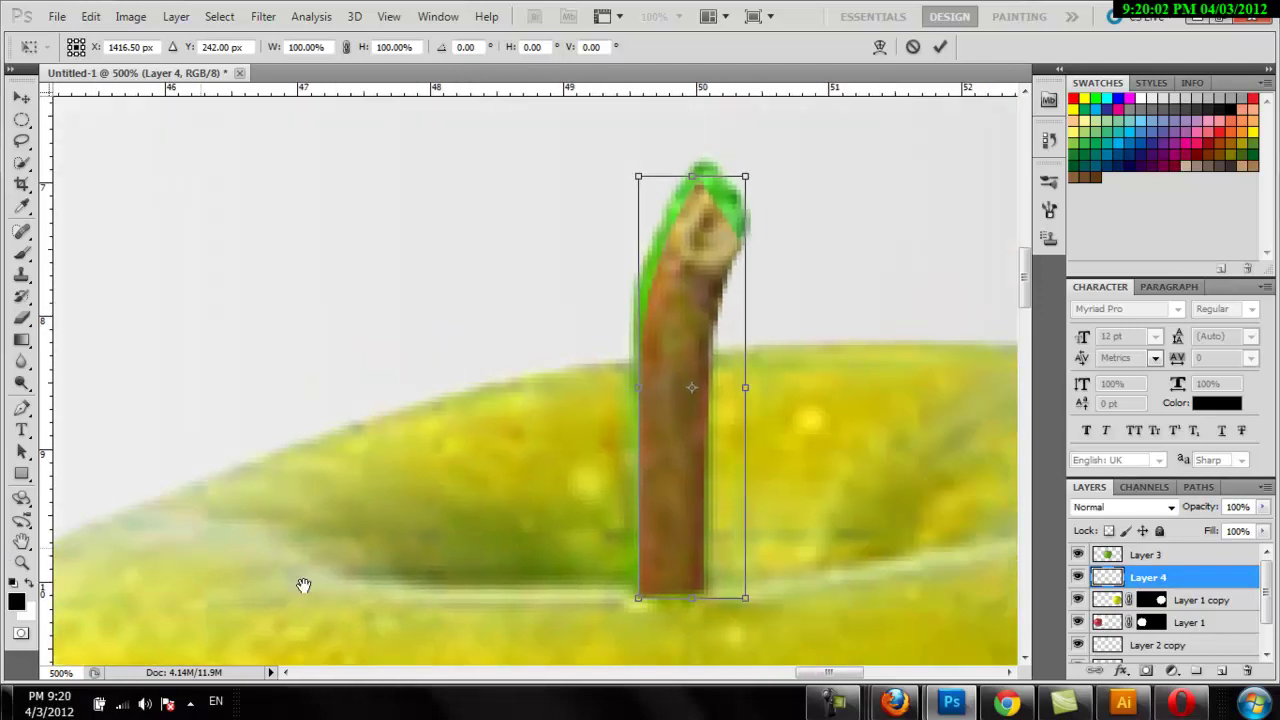
pyautogui.moveTo(691, 173); pyautogui.dragTo(691, 158)
pyautogui.moveTo(748, 380); pyautogui.dragTo(759, 380)
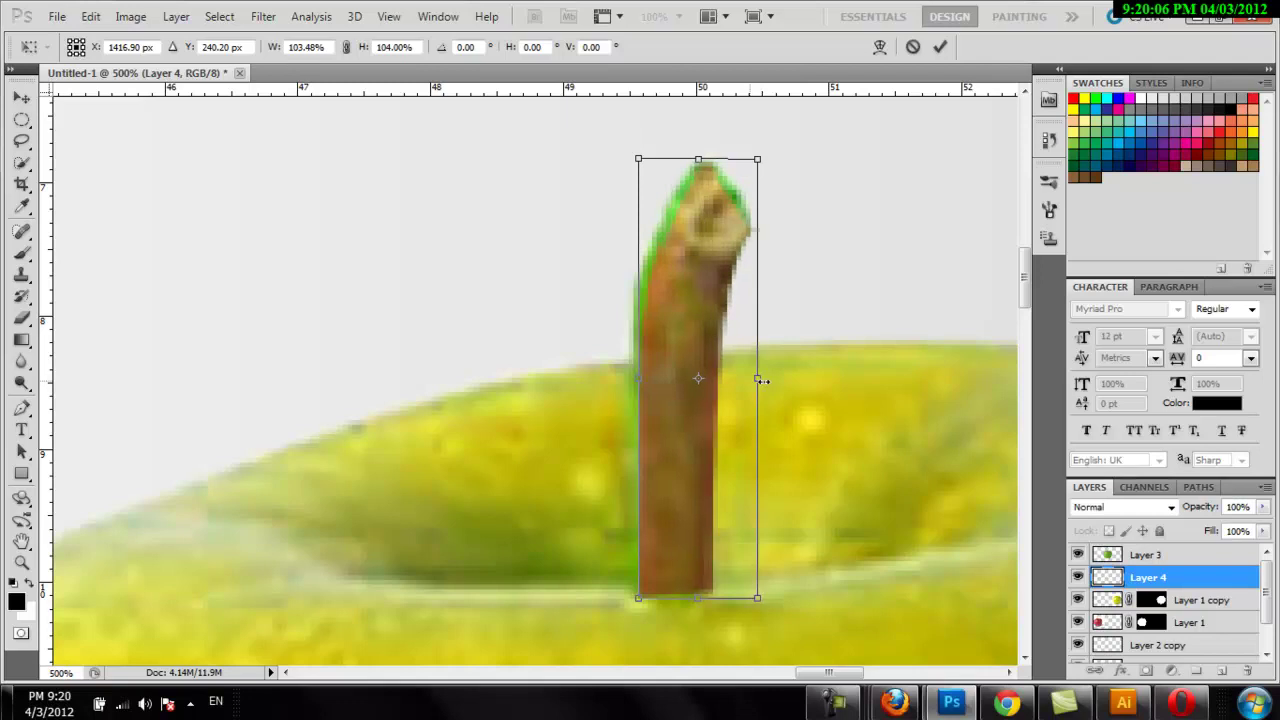
pyautogui.moveTo(636, 385); pyautogui.dragTo(632, 385)
# Warp the stem so its top corners and left edge flare outward, then commit the warp
pyautogui.rightClick(655, 391)
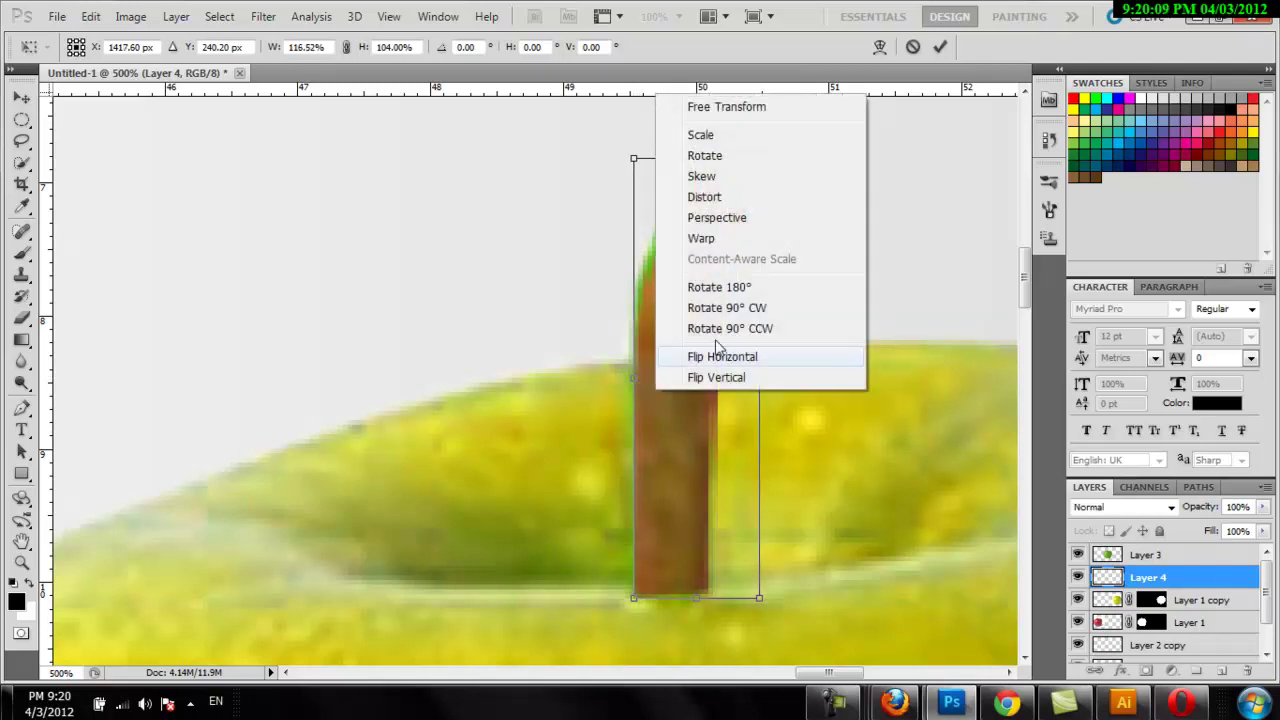
pyautogui.click(712, 239)
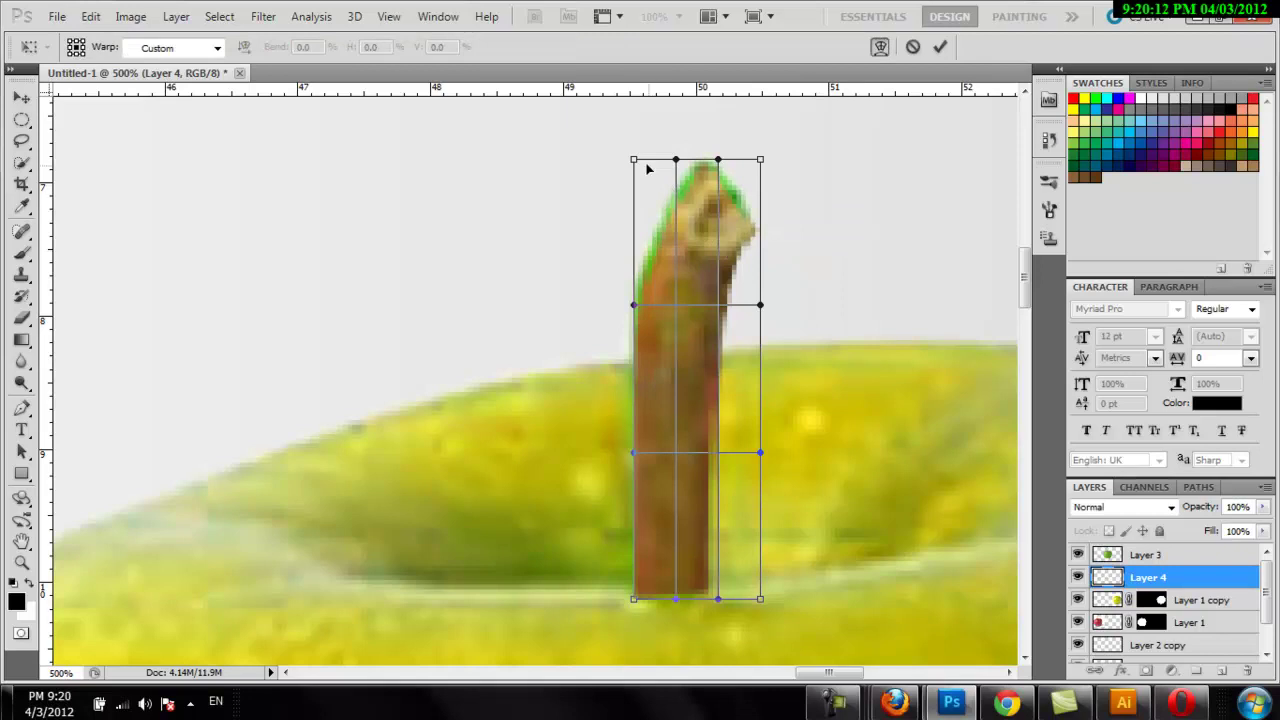
pyautogui.moveTo(633, 159); pyautogui.dragTo(622, 146)
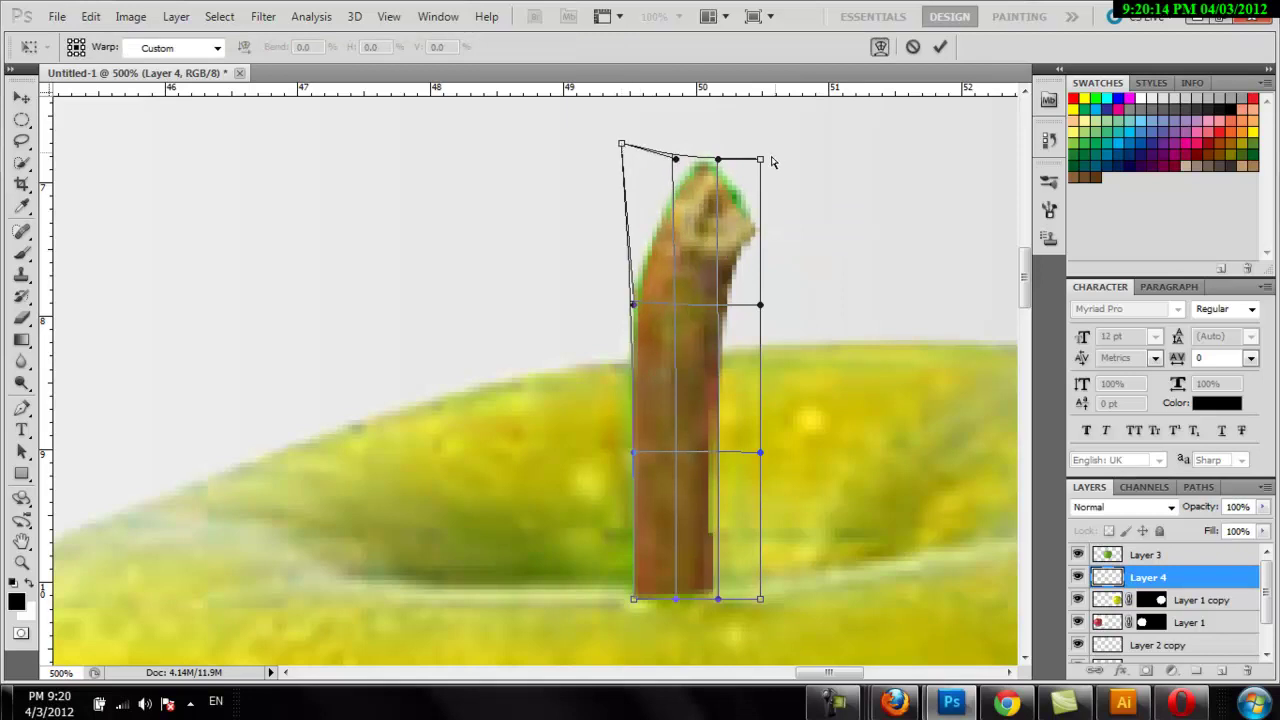
pyautogui.moveTo(720, 163); pyautogui.dragTo(746, 165)
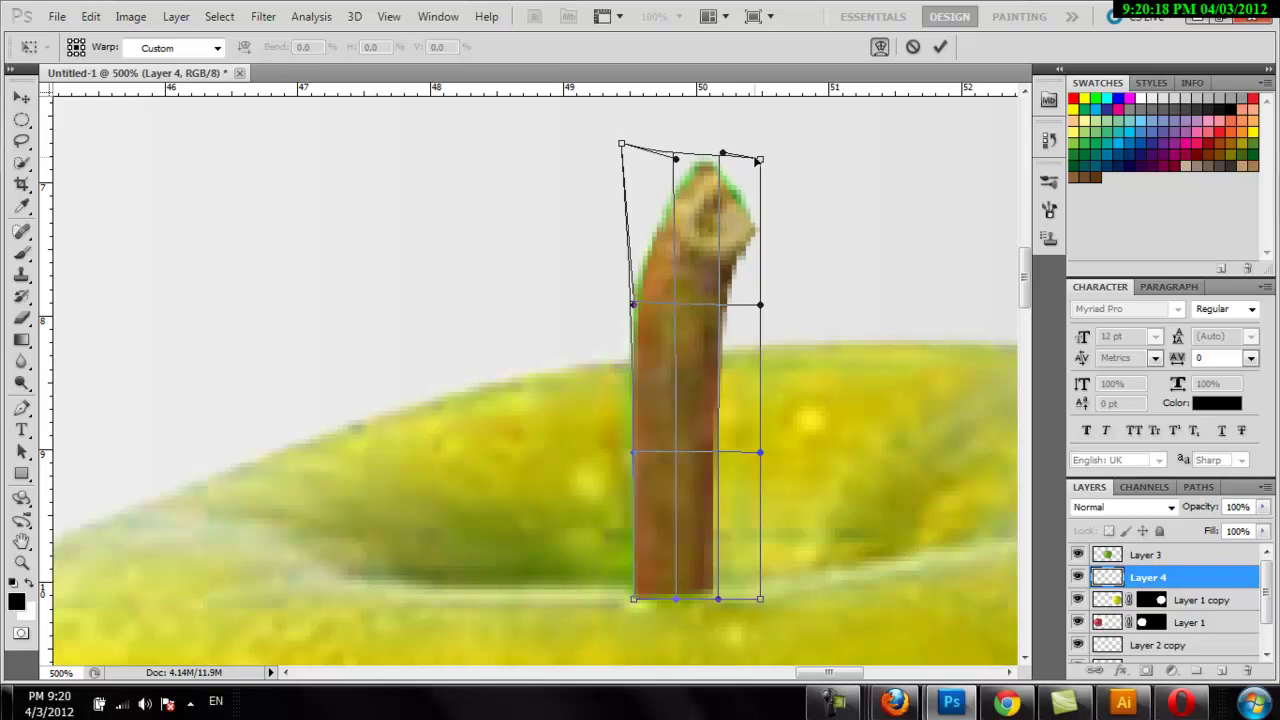
pyautogui.moveTo(764, 160); pyautogui.dragTo(766, 144)
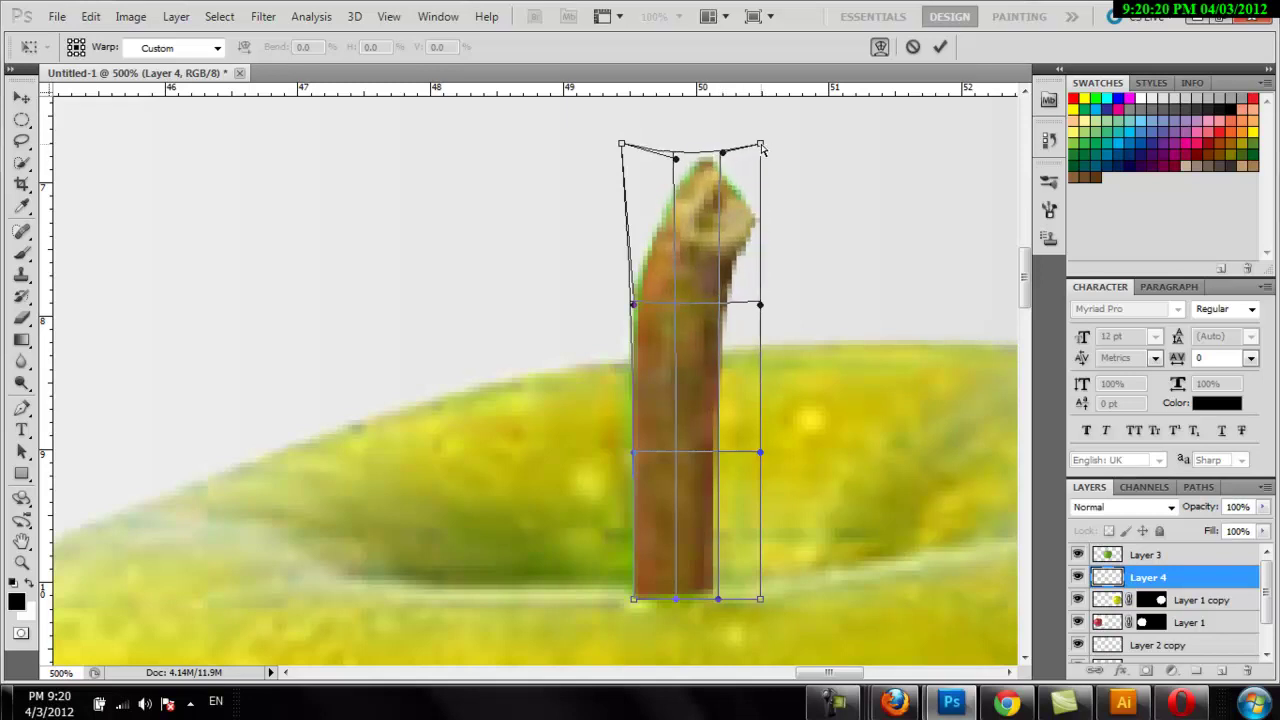
pyautogui.moveTo(622, 146); pyautogui.dragTo(617, 141)
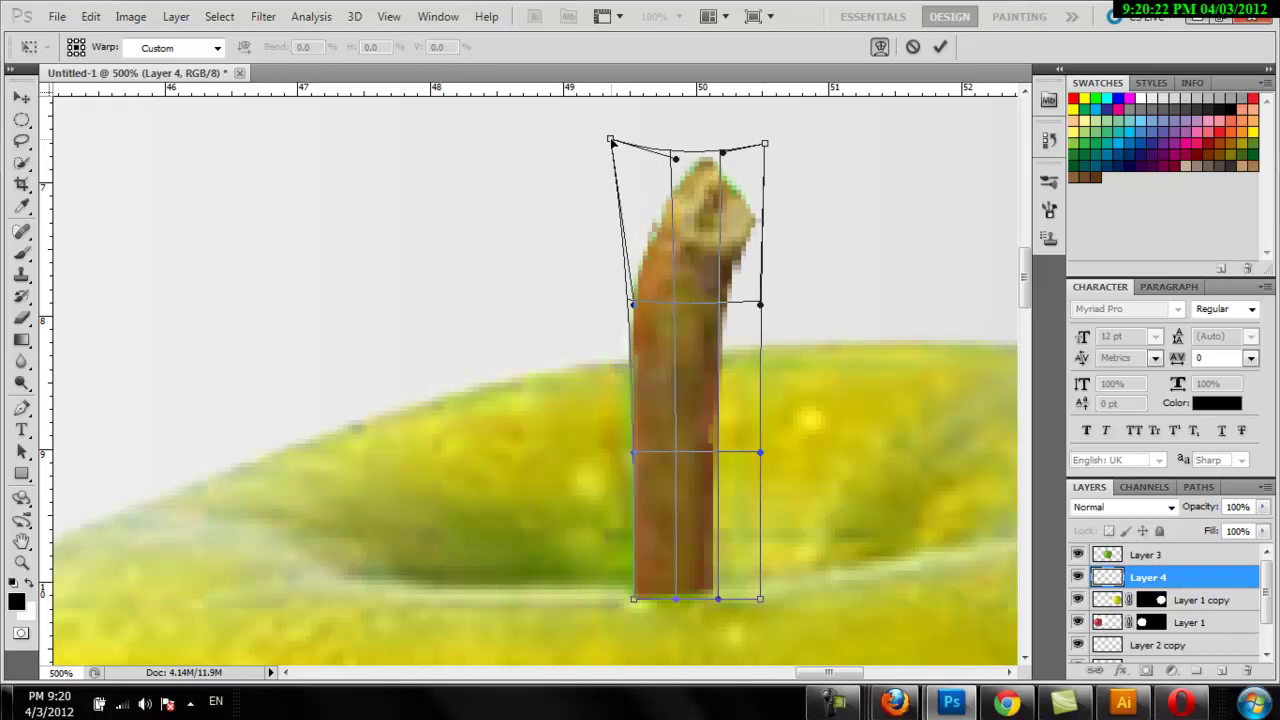
pyautogui.moveTo(635, 452); pyautogui.dragTo(628, 452)
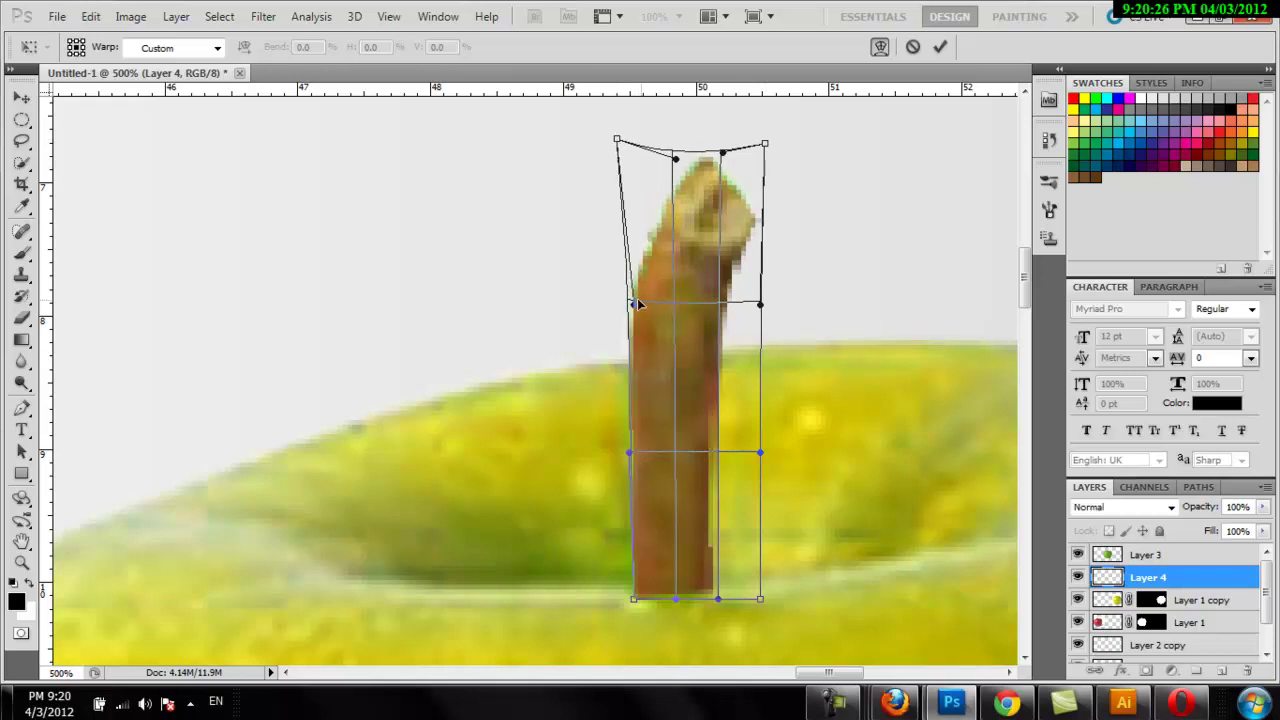
pyautogui.moveTo(633, 305); pyautogui.dragTo(631, 301)
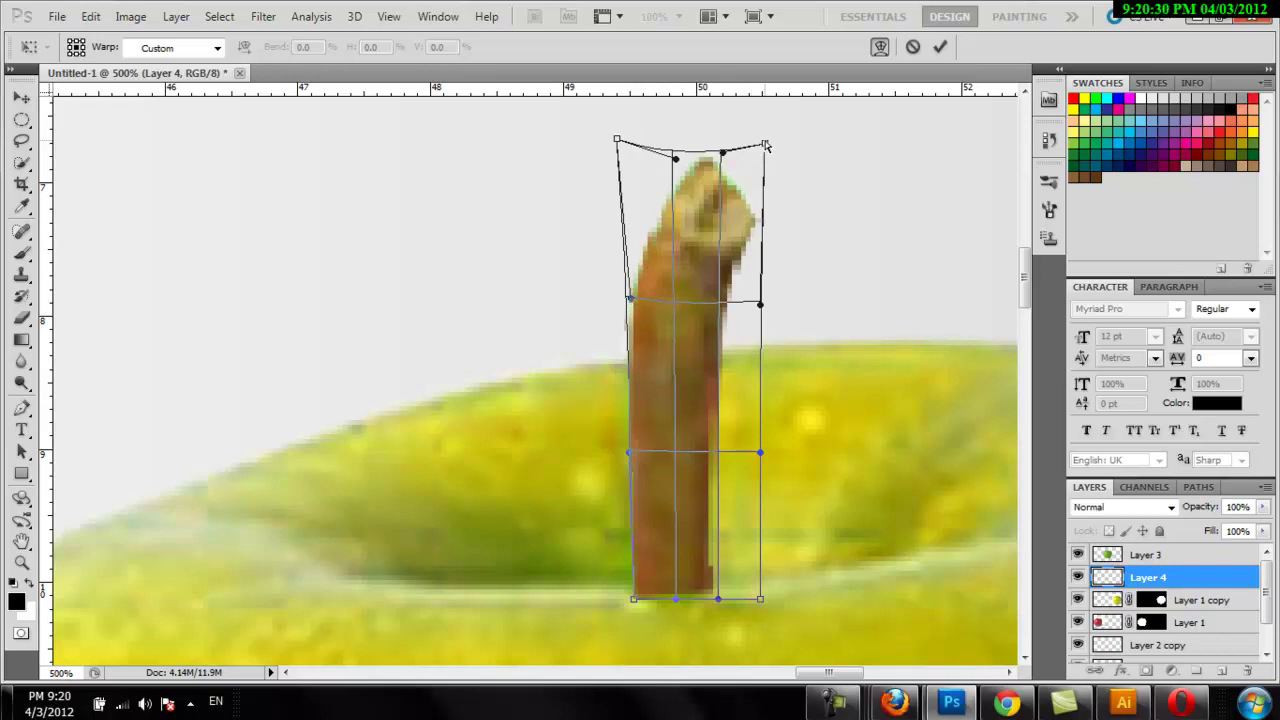
pyautogui.moveTo(765, 145); pyautogui.dragTo(769, 133)
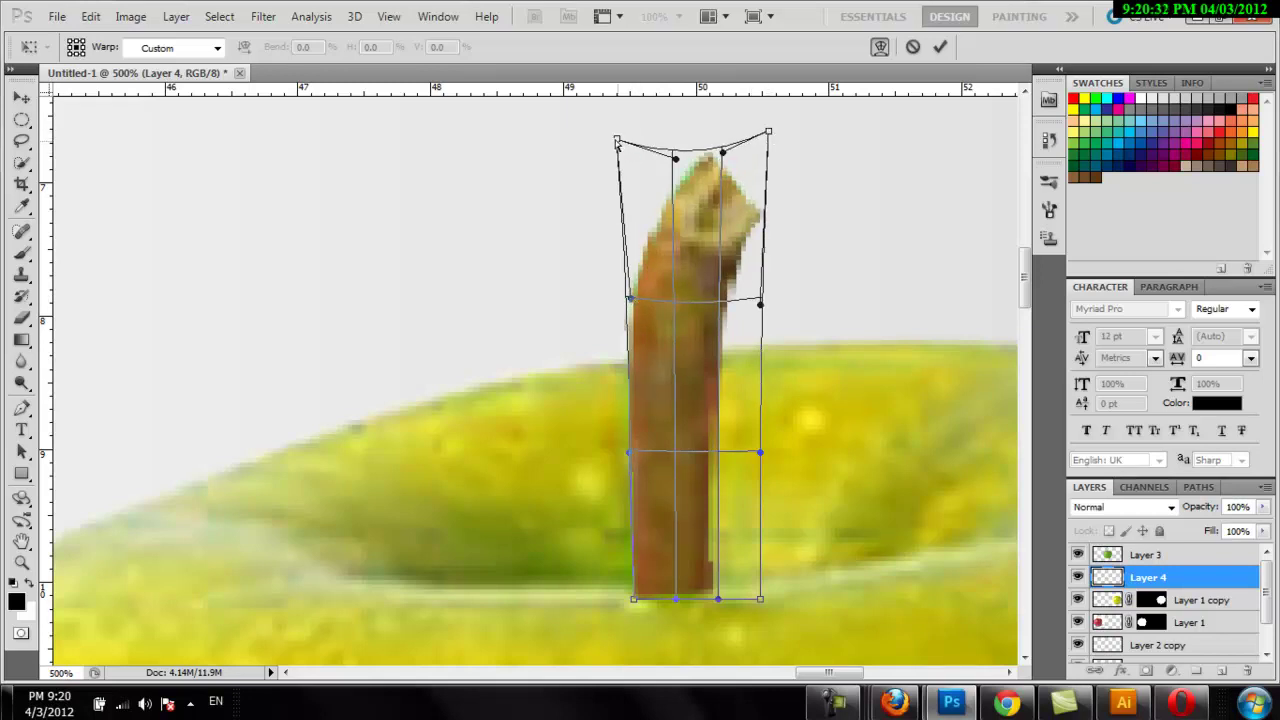
pyautogui.moveTo(617, 144); pyautogui.dragTo(610, 142)
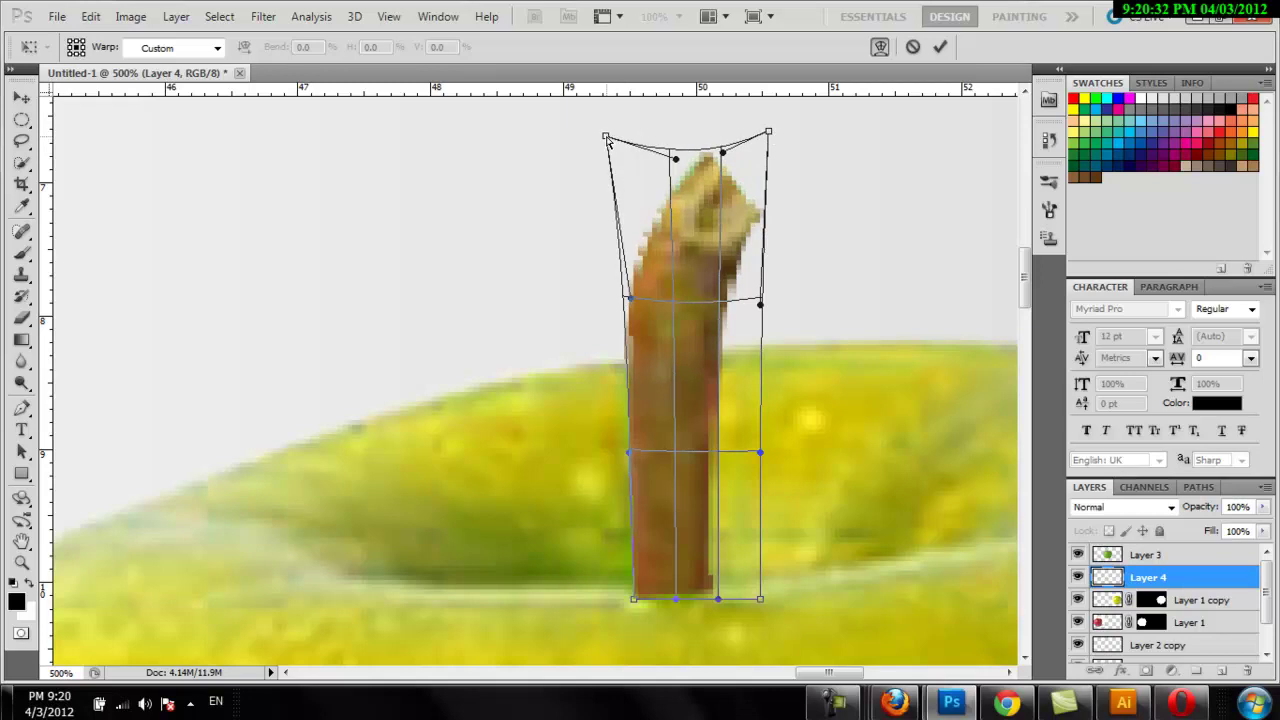
pyautogui.click(937, 50)
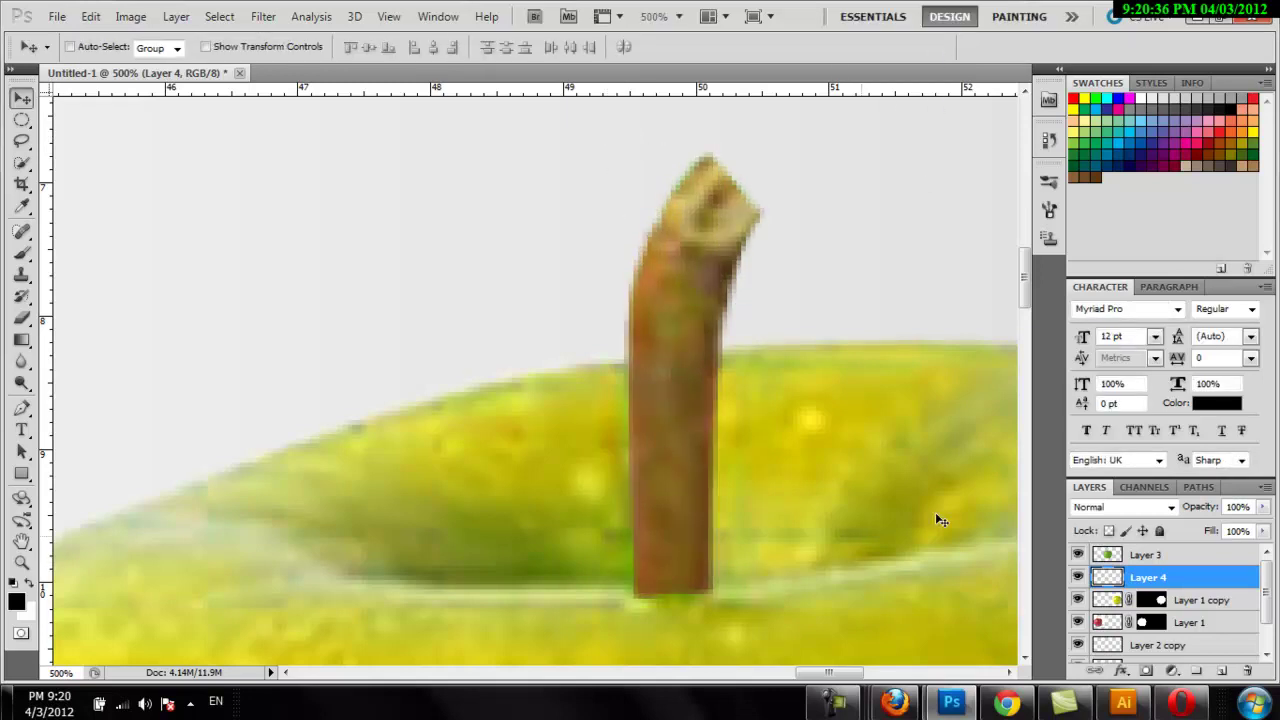
# Lower the stem layer (Layer 4) opacity to 83% and fit all three apples on screen
pyautogui.click(1263, 507)
pyautogui.click(1248, 530)
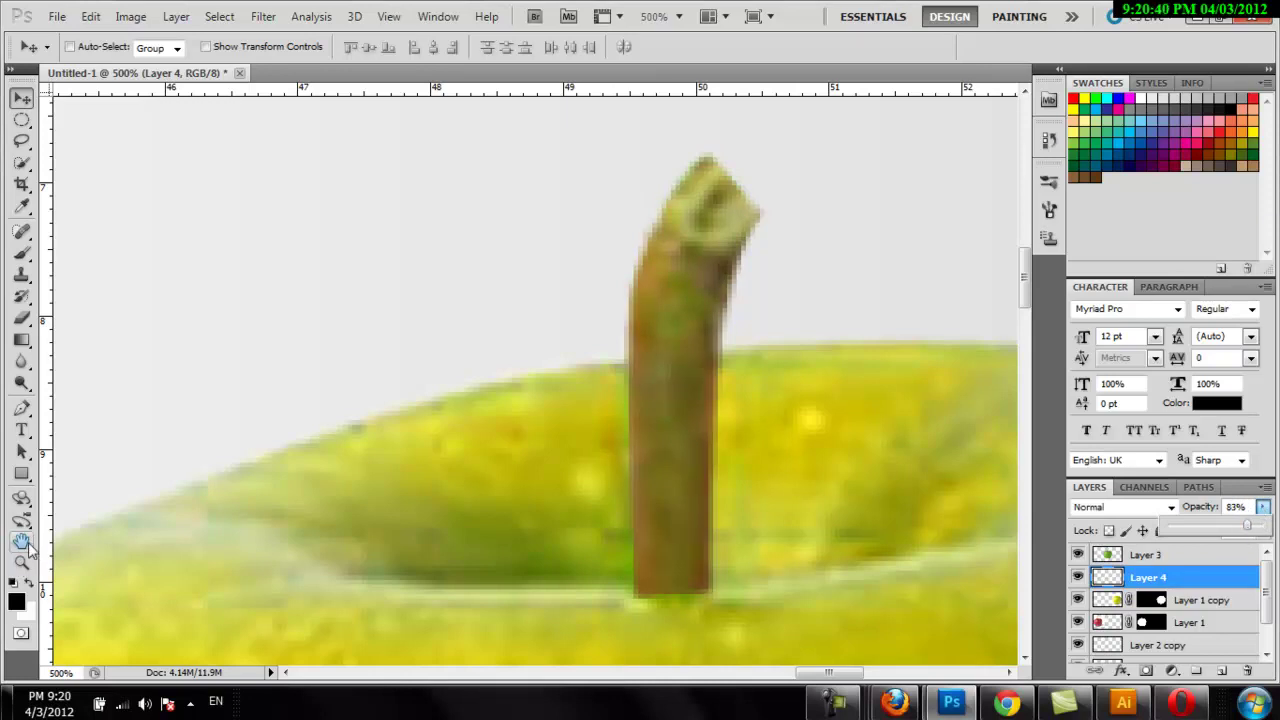
pyautogui.doubleClick(22, 541)
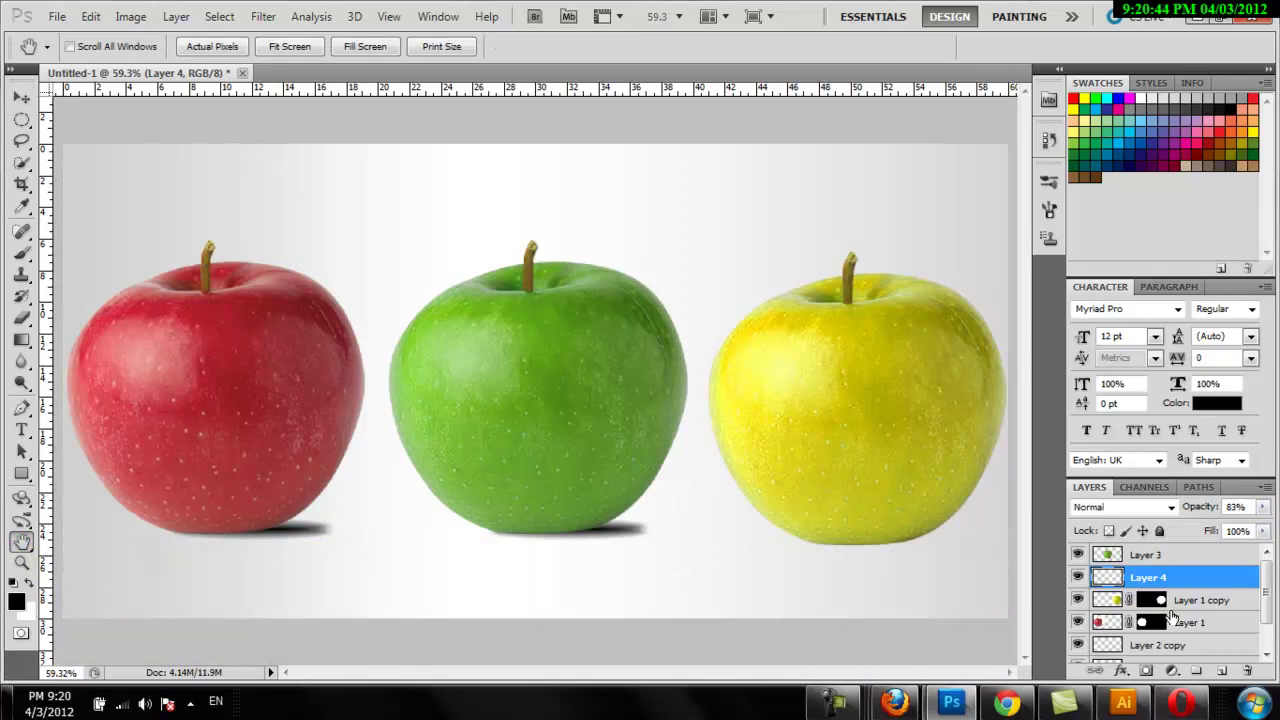
# Duplicate the Layer 2 copy shadow as Layer 2 copy 2 and move it beneath the yellow apple
pyautogui.scroll(-1, 1172, 617)
pyautogui.click(1100, 625)
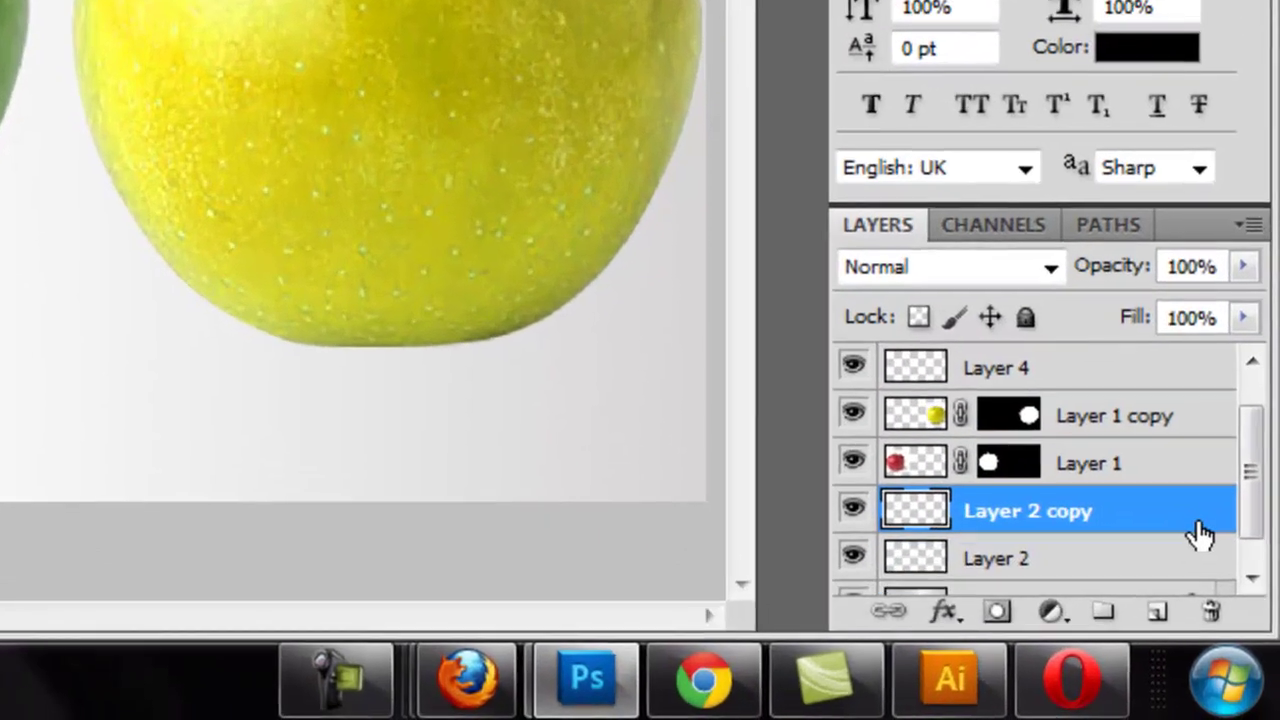
pyautogui.moveTo(1240, 627); pyautogui.dragTo(1231, 667)
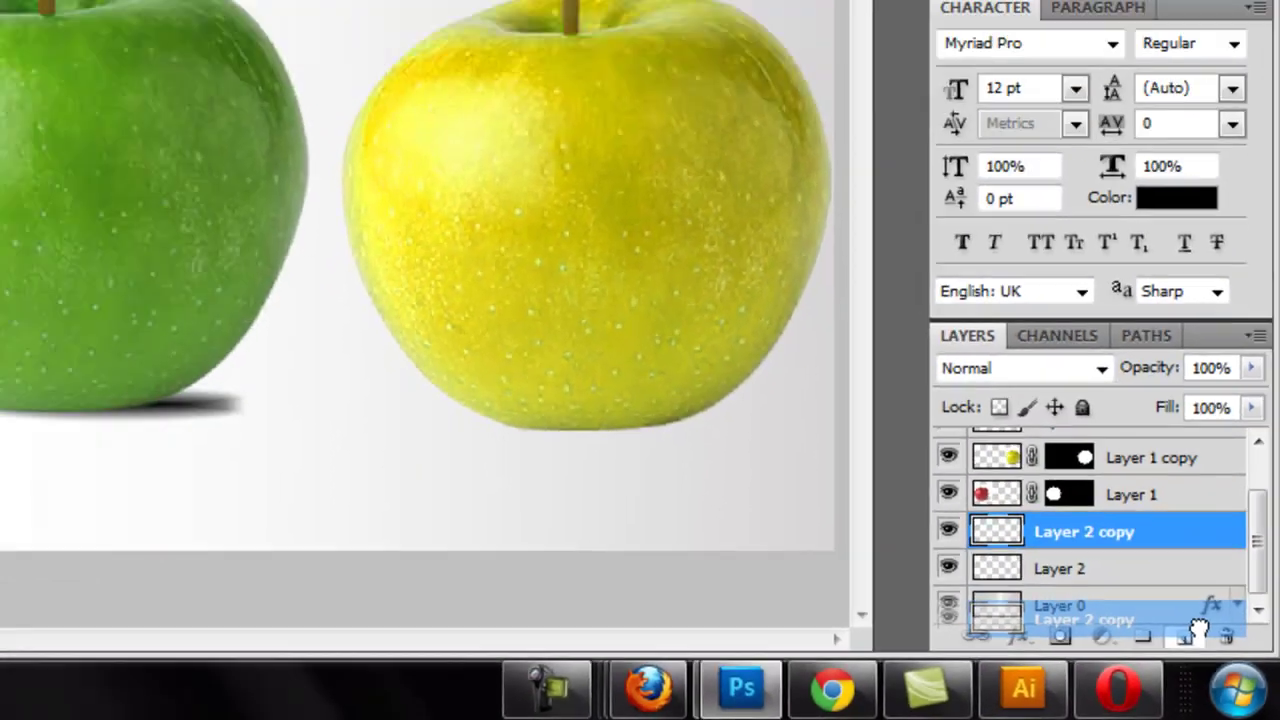
pyautogui.moveTo(1175, 603); pyautogui.dragTo(1157, 610)
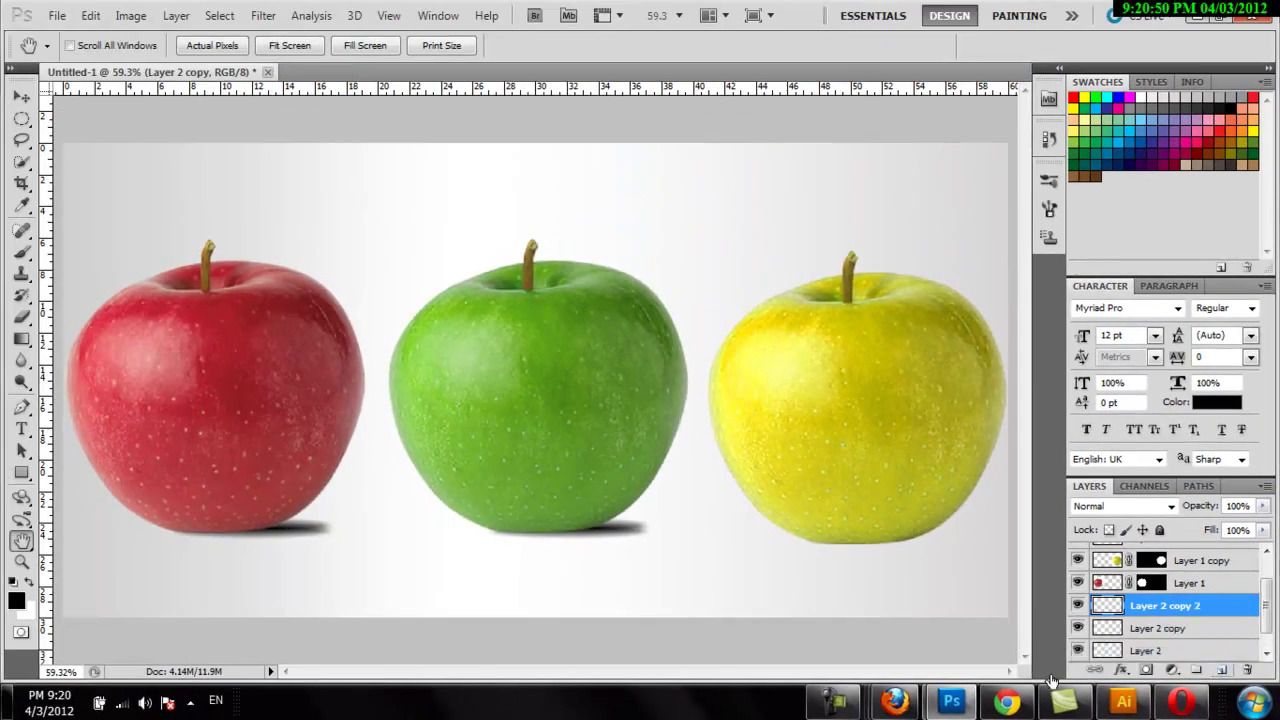
pyautogui.click(20, 97)
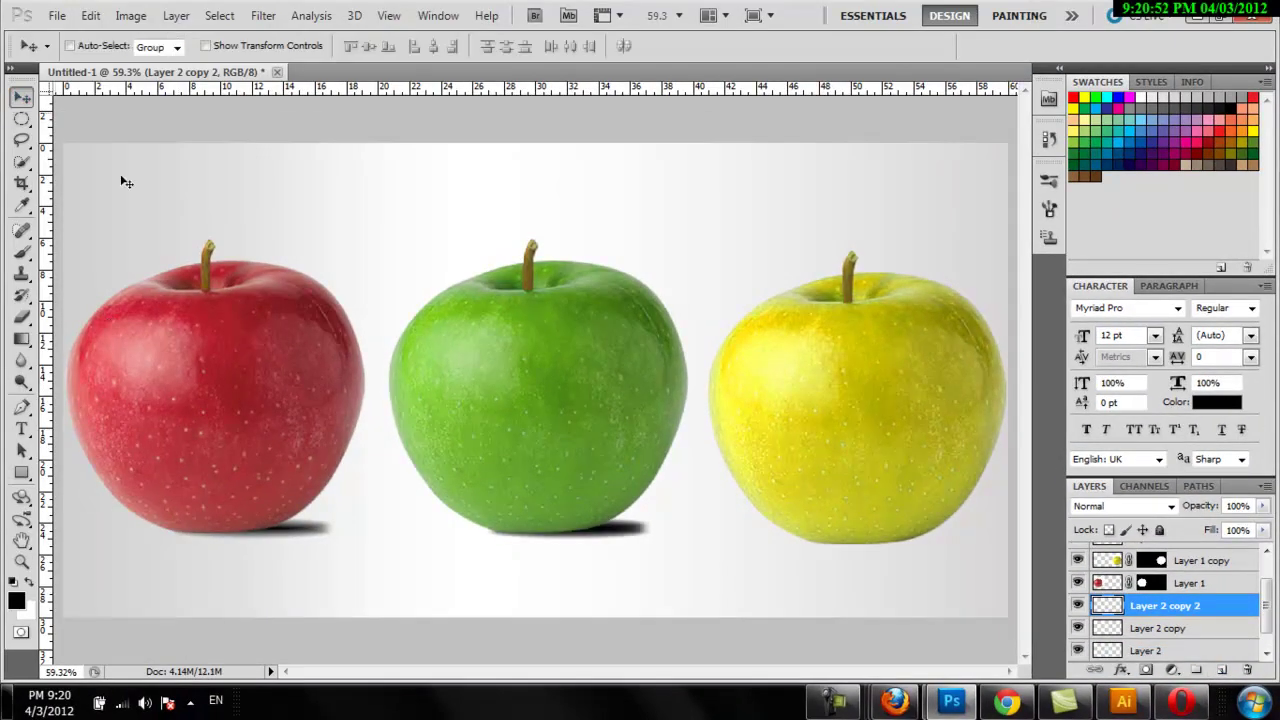
pyautogui.moveTo(702, 543); pyautogui.dragTo(910, 548)
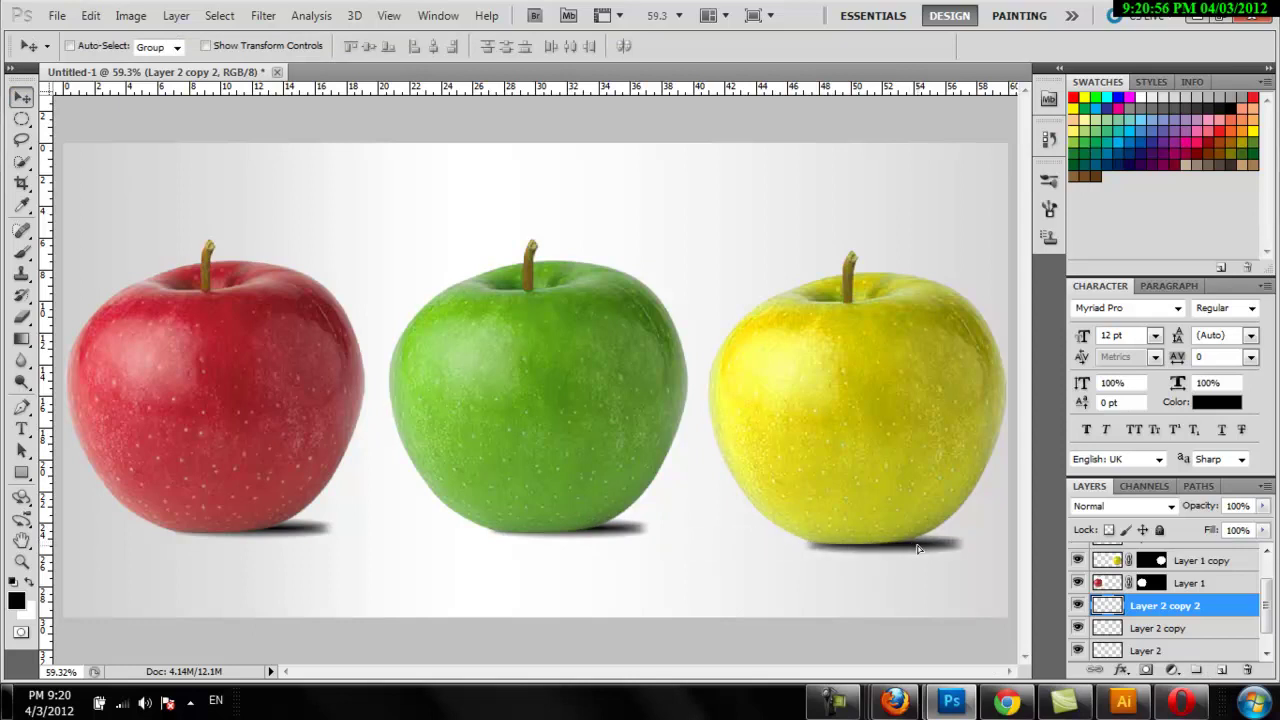
pyautogui.moveTo(916, 546); pyautogui.dragTo(921, 542)
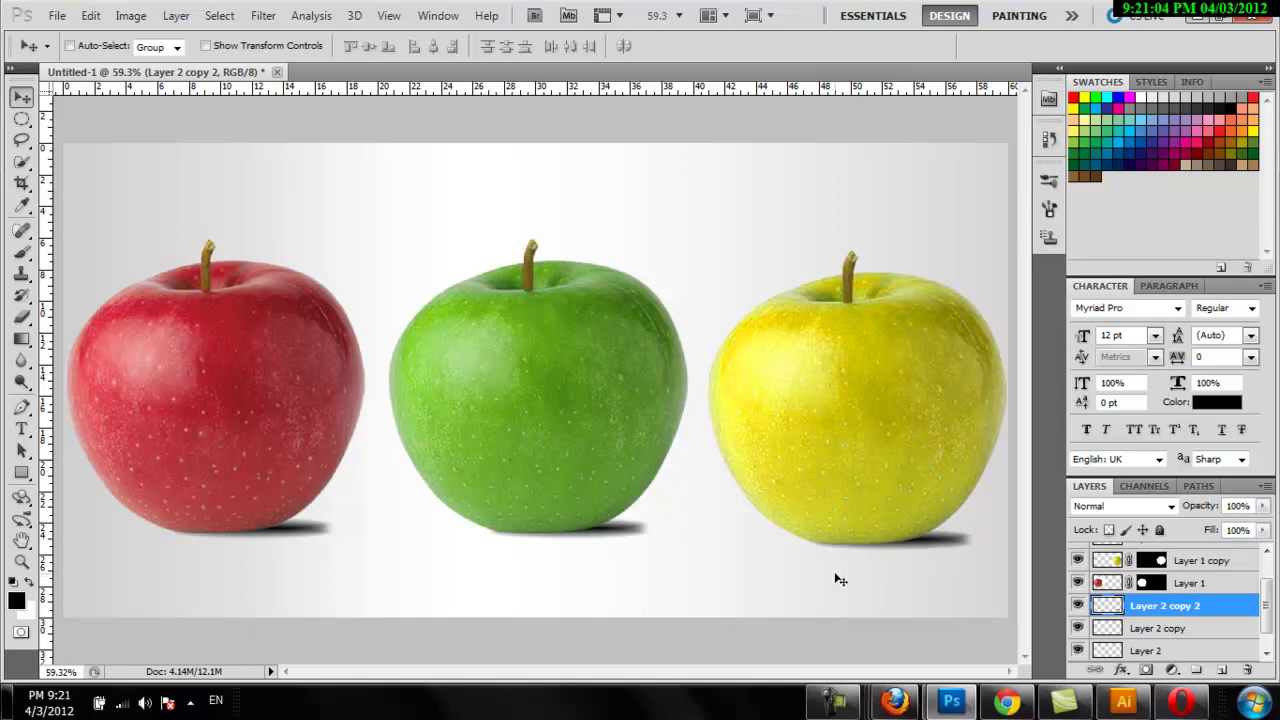
pyautogui.hotkey('ctrl', '-')
pyautogui.hotkey('ctrl', '-')
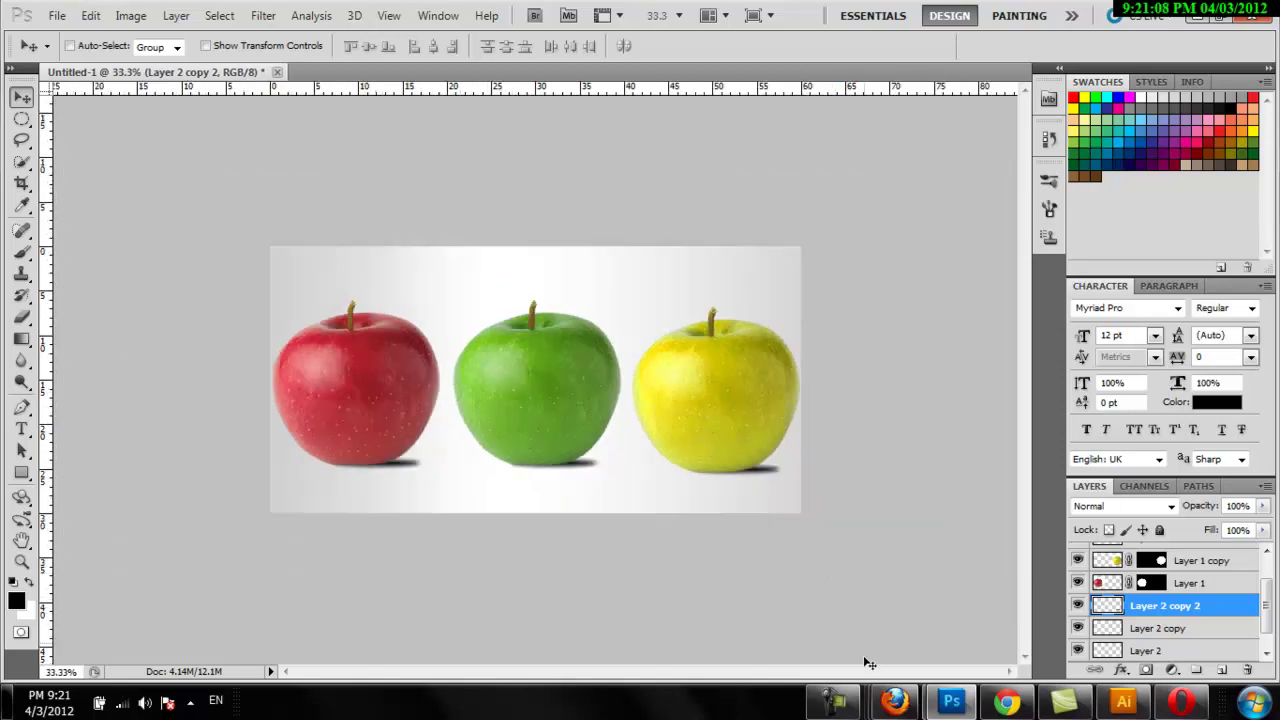
pyautogui.click(853, 710)
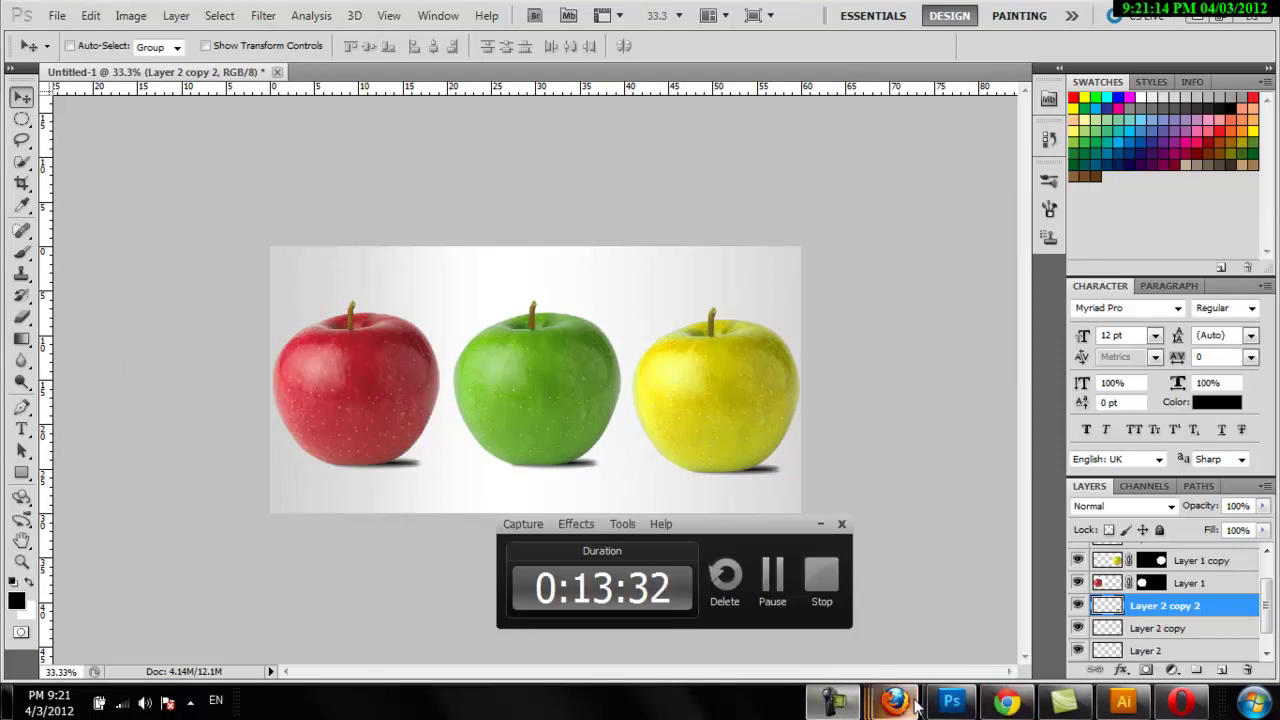
pyautogui.moveTo(1182, 701)
pyautogui.hotkey('alt', 'shift')
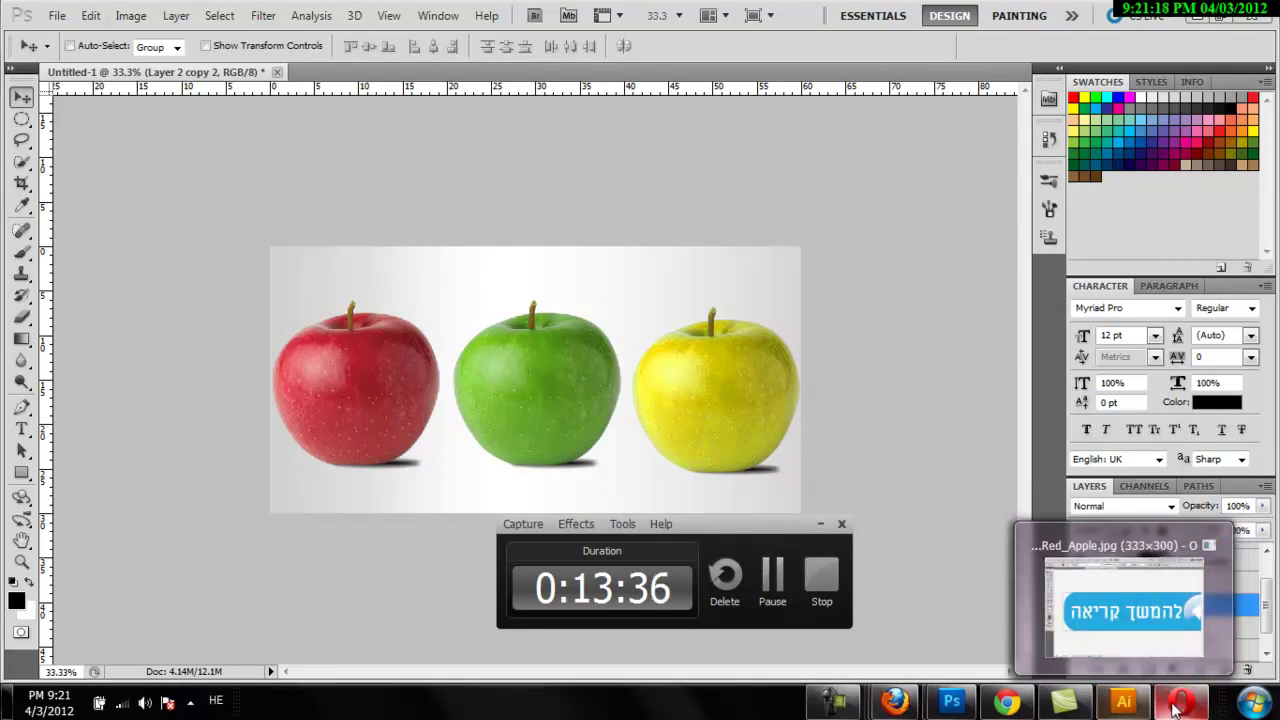
# In Opera, go from the Blogger statistics tab to graphic-design-blog-tutorials.blogspot.com and select its address
pyautogui.click(1169, 650)
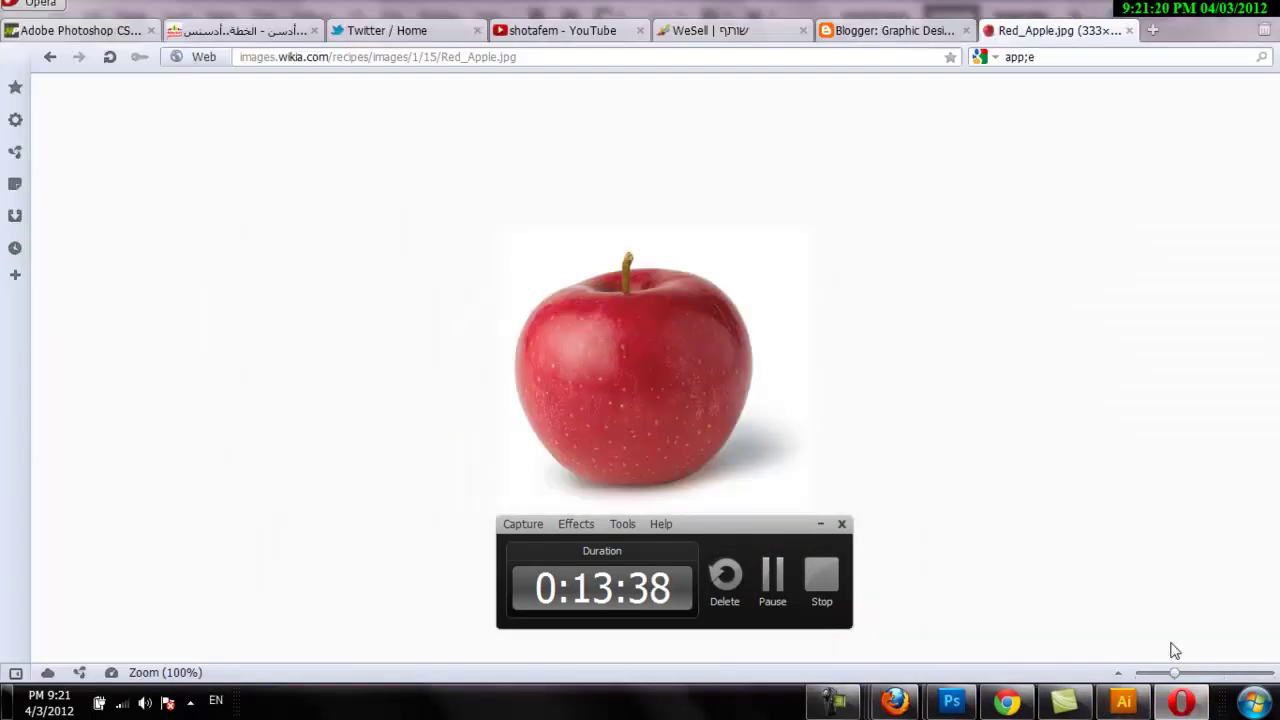
pyautogui.click(890, 30)
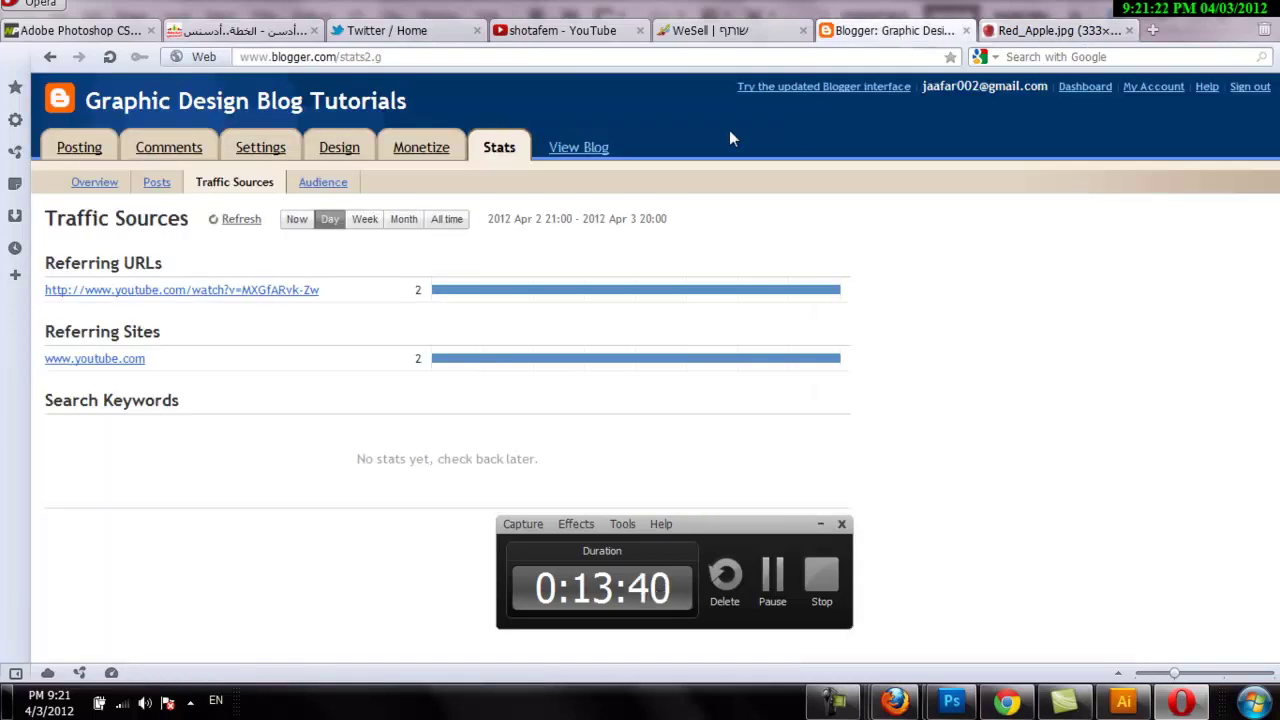
pyautogui.click(590, 150)
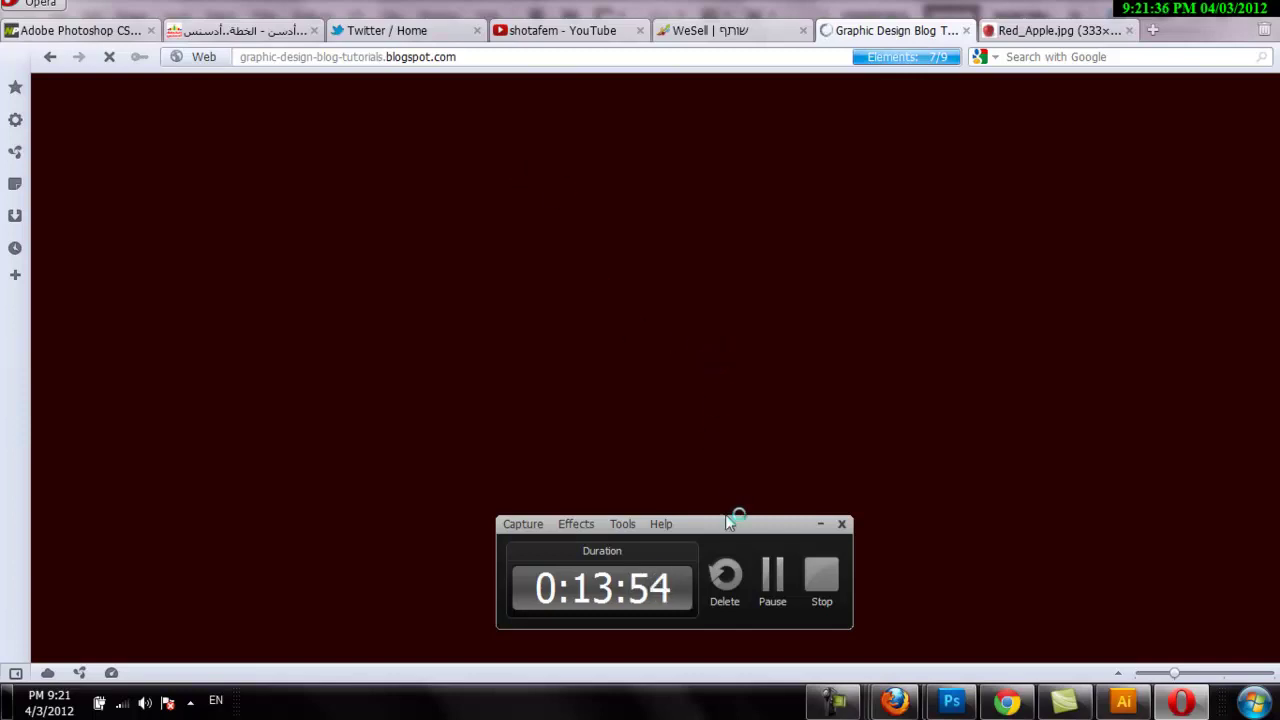
pyautogui.moveTo(737, 537); pyautogui.dragTo(627, 560)
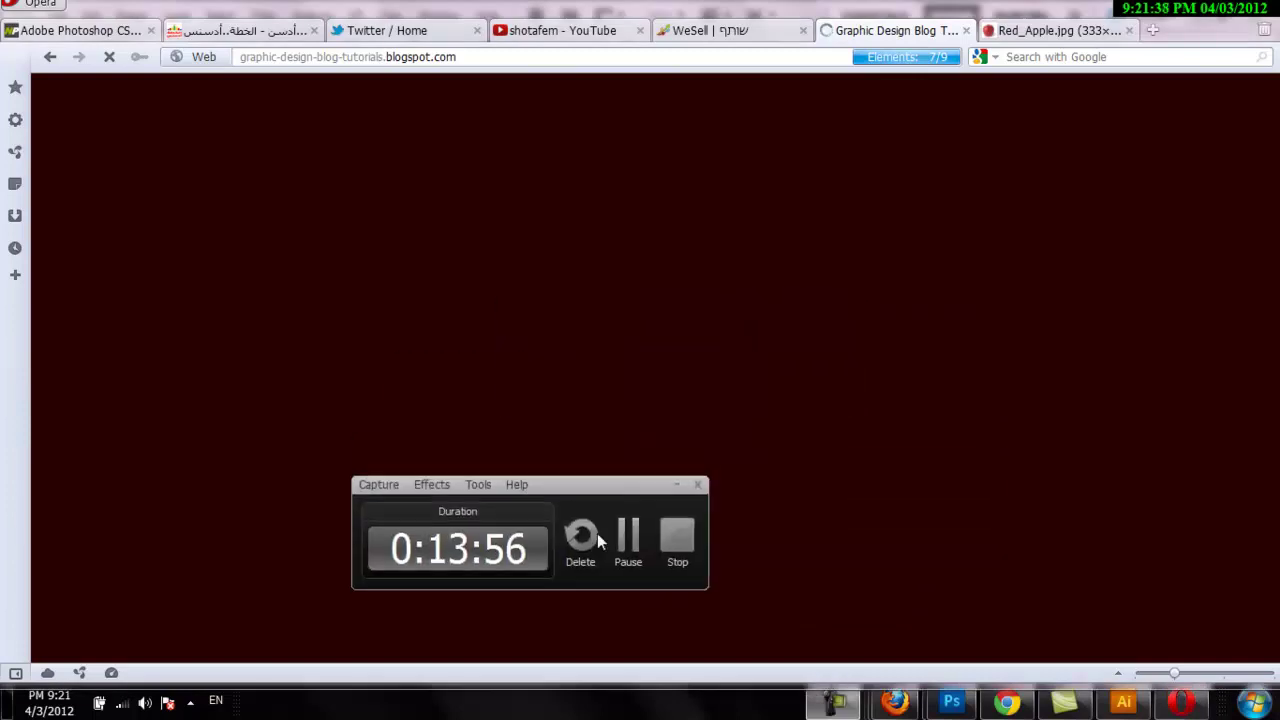
pyautogui.click(458, 57)
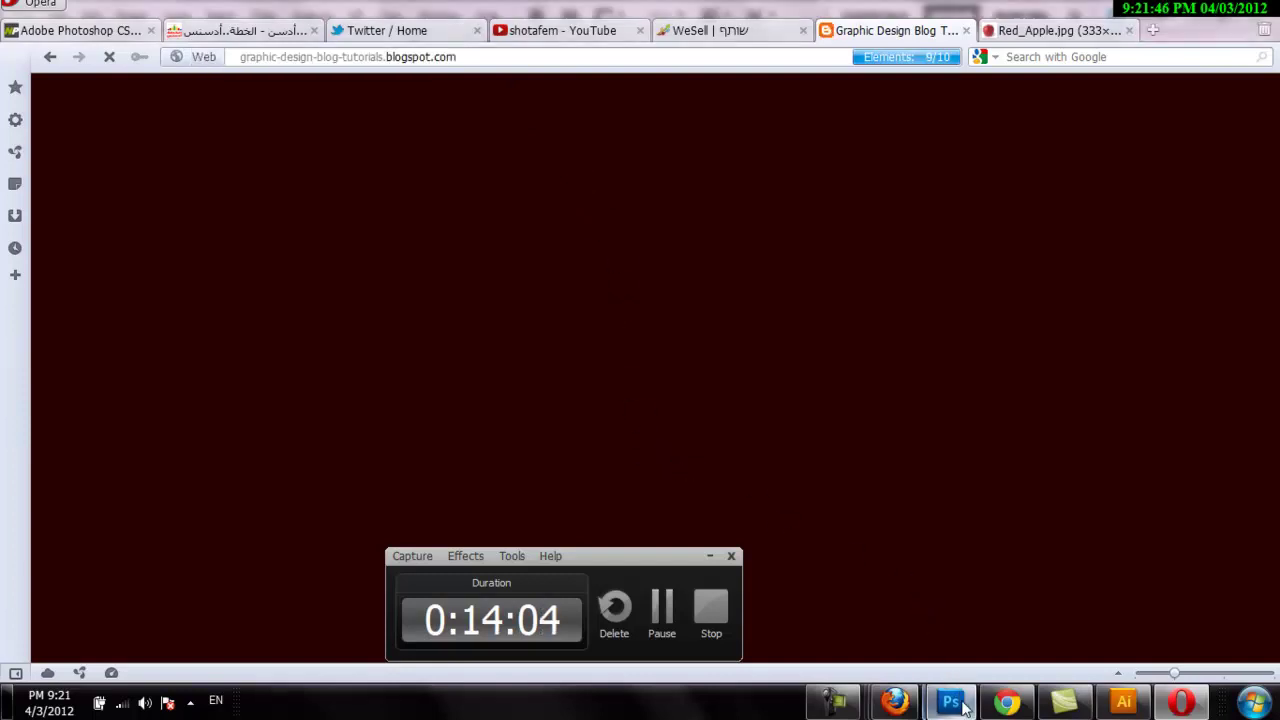
# Back in Photoshop, zoom in on the apples to inspect them, then fit the image to the window
pyautogui.moveTo(951, 702)
pyautogui.click(1042, 593)
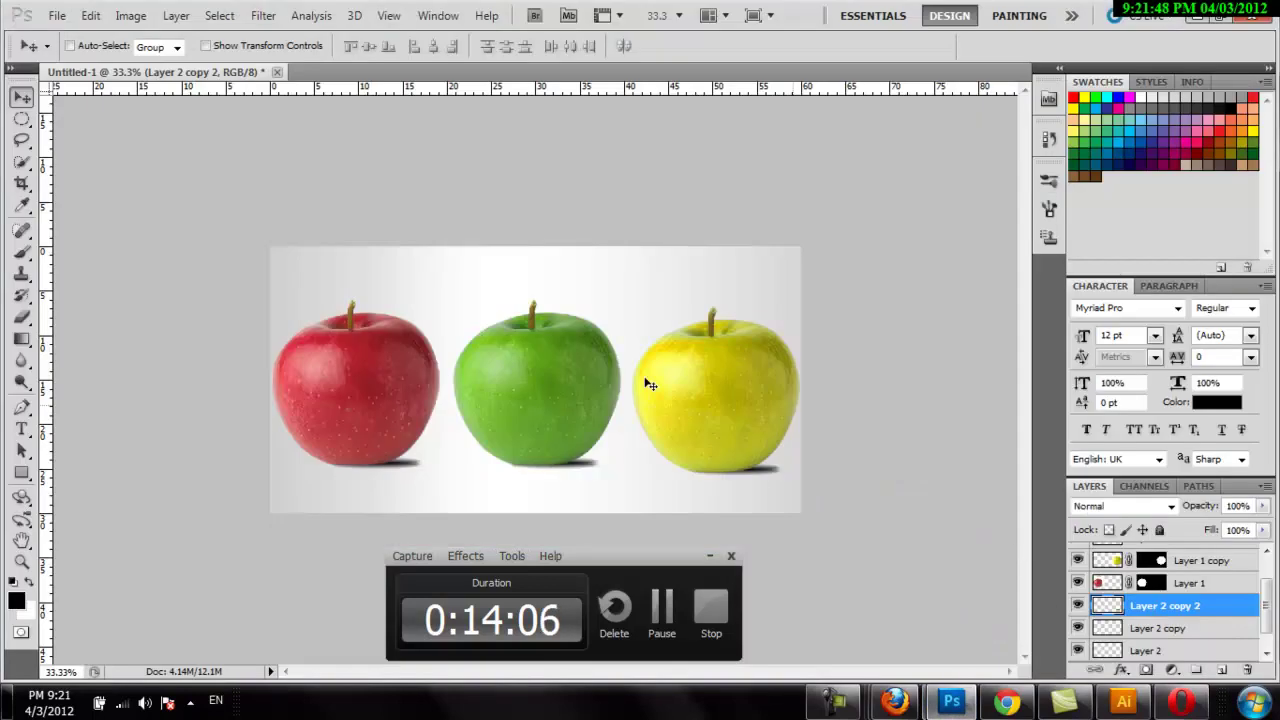
pyautogui.click(21, 562)
pyautogui.moveTo(196, 240); pyautogui.dragTo(725, 471)
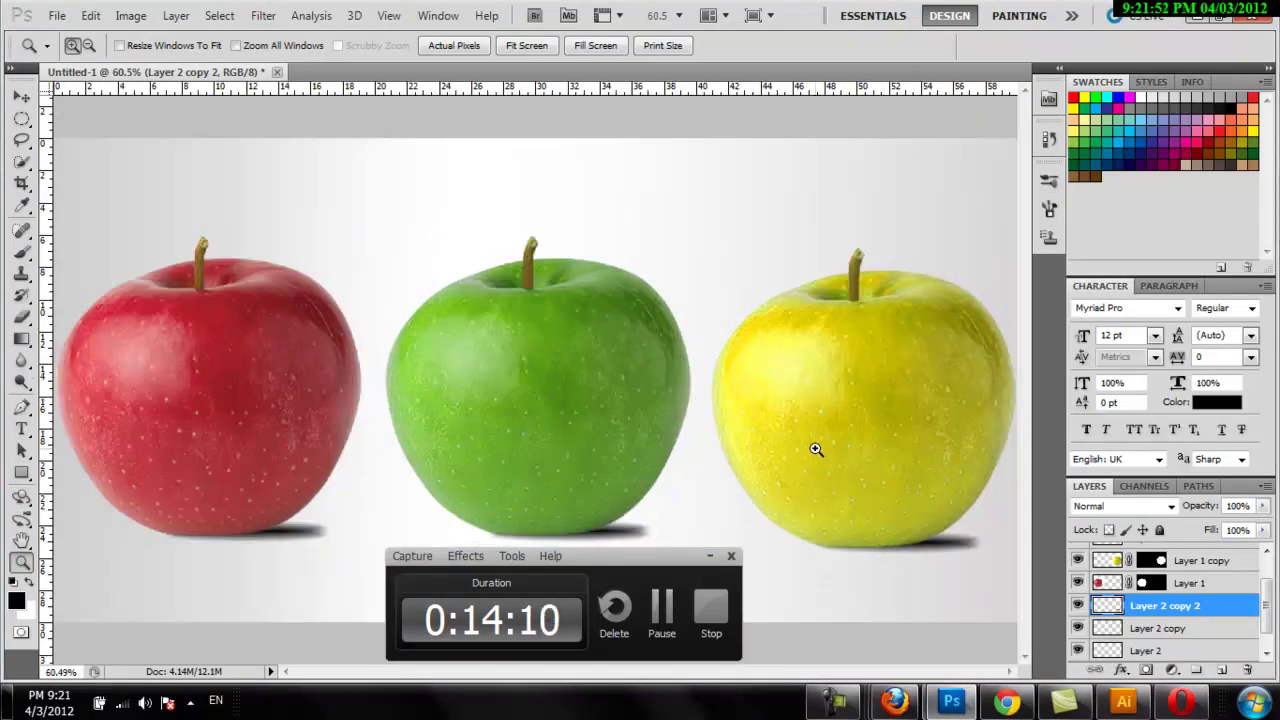
pyautogui.moveTo(668, 555); pyautogui.dragTo(684, 599)
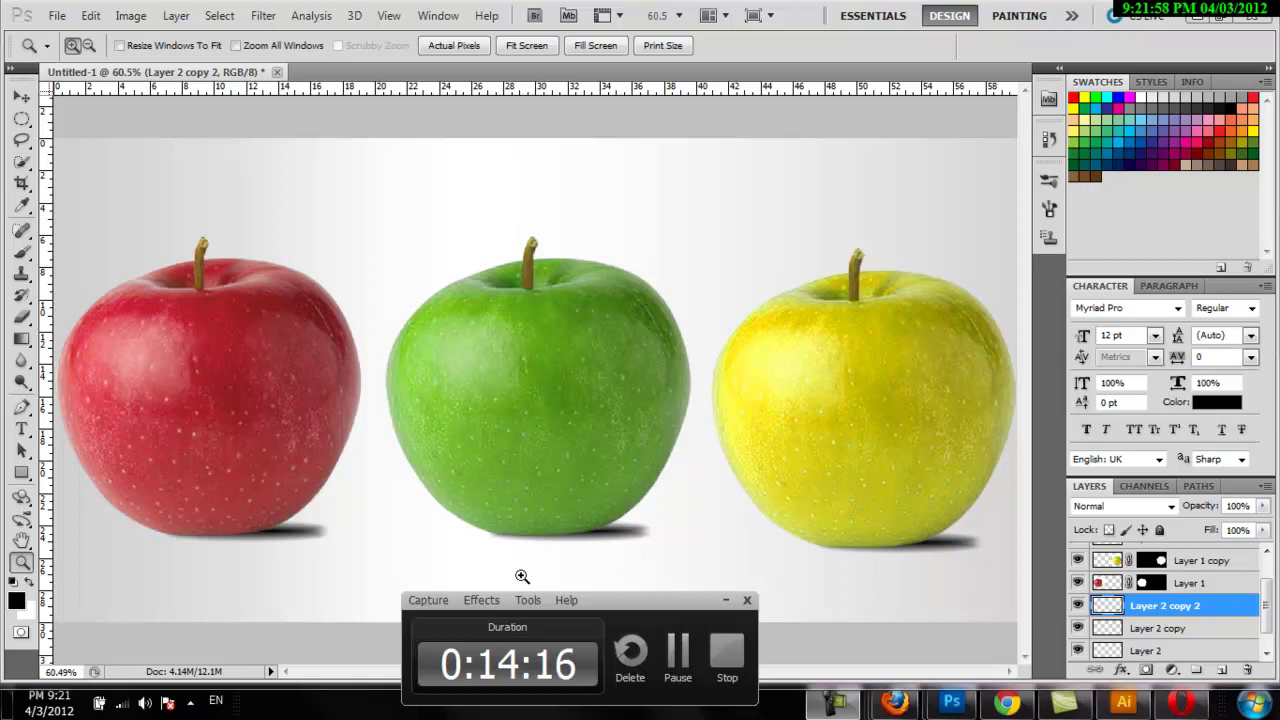
pyautogui.click(24, 540)
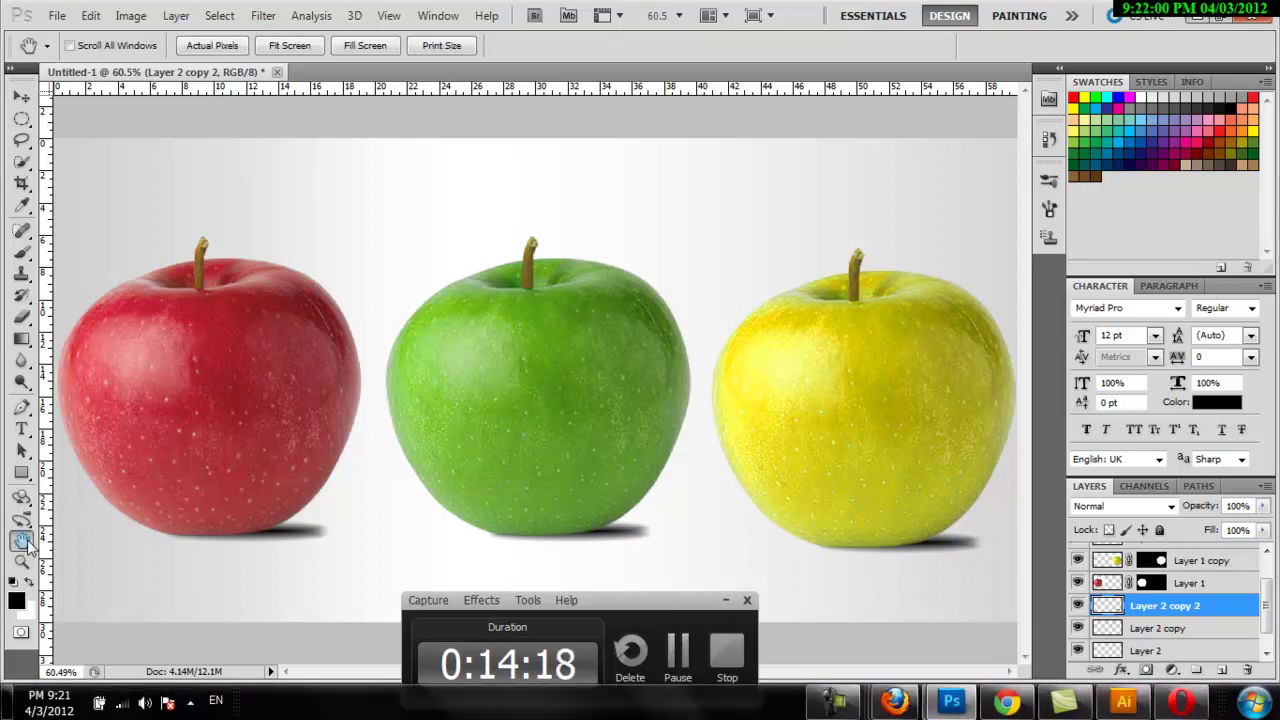
pyautogui.doubleClick(24, 540)
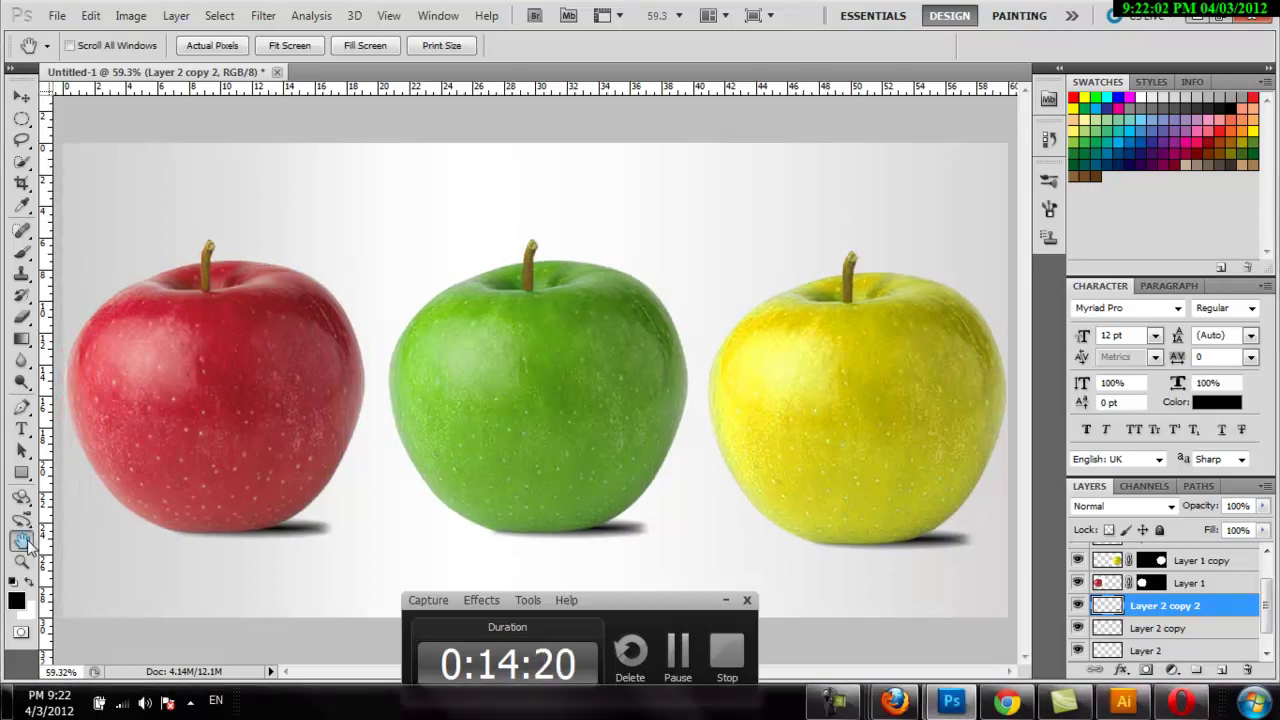
# Zoom in on the gap between the red and green apples, then fit the composition on screen
pyautogui.click(22, 562)
pyautogui.moveTo(497, 477); pyautogui.dragTo(332, 330)
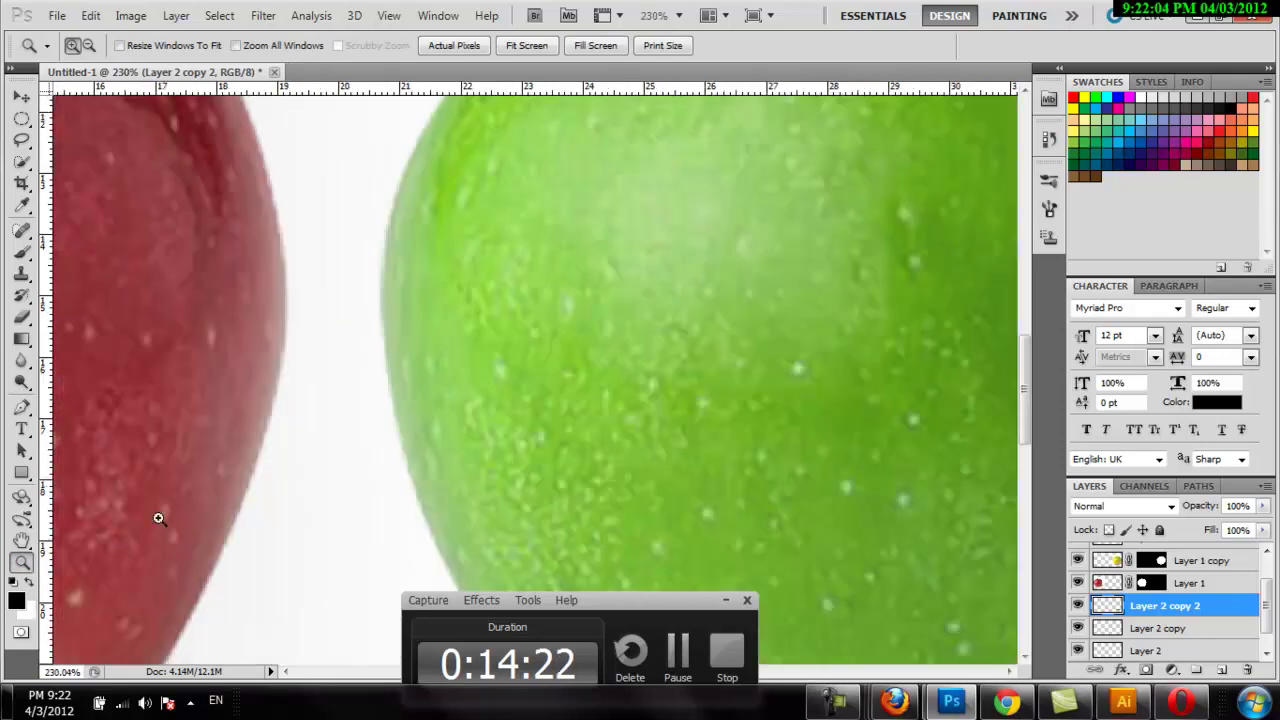
pyautogui.doubleClick(22, 540)
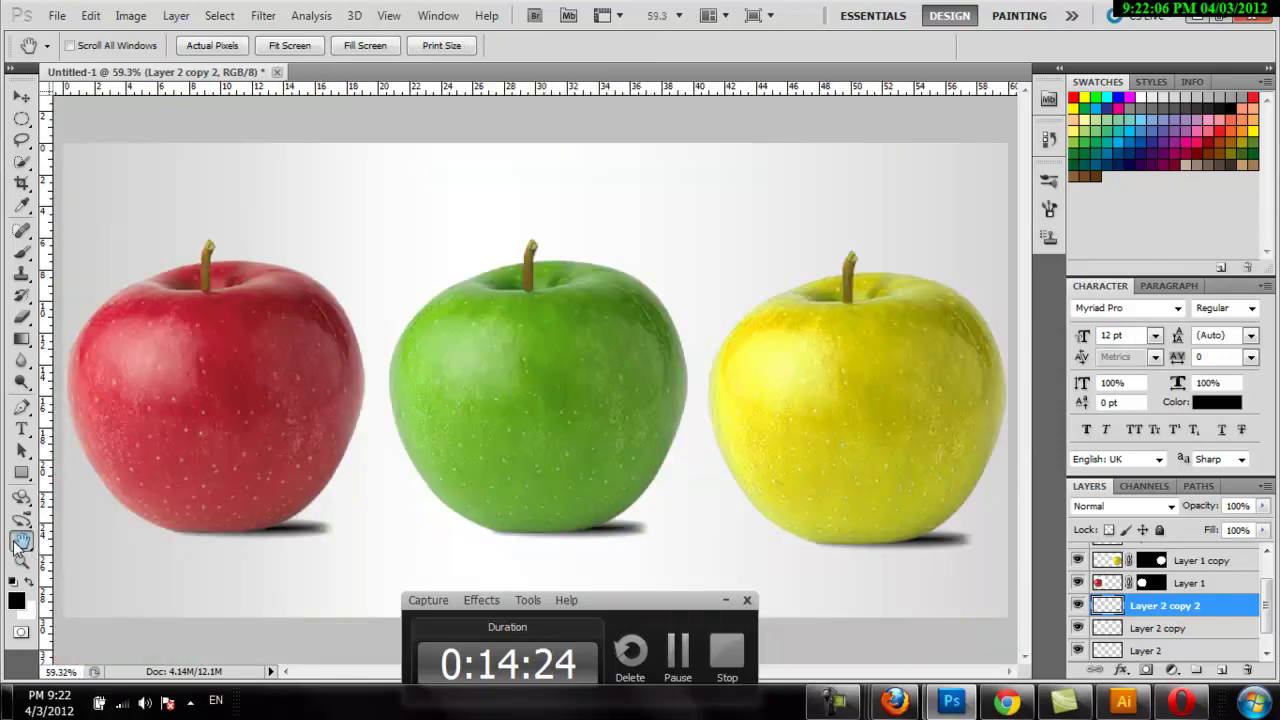
pyautogui.click(727, 665)
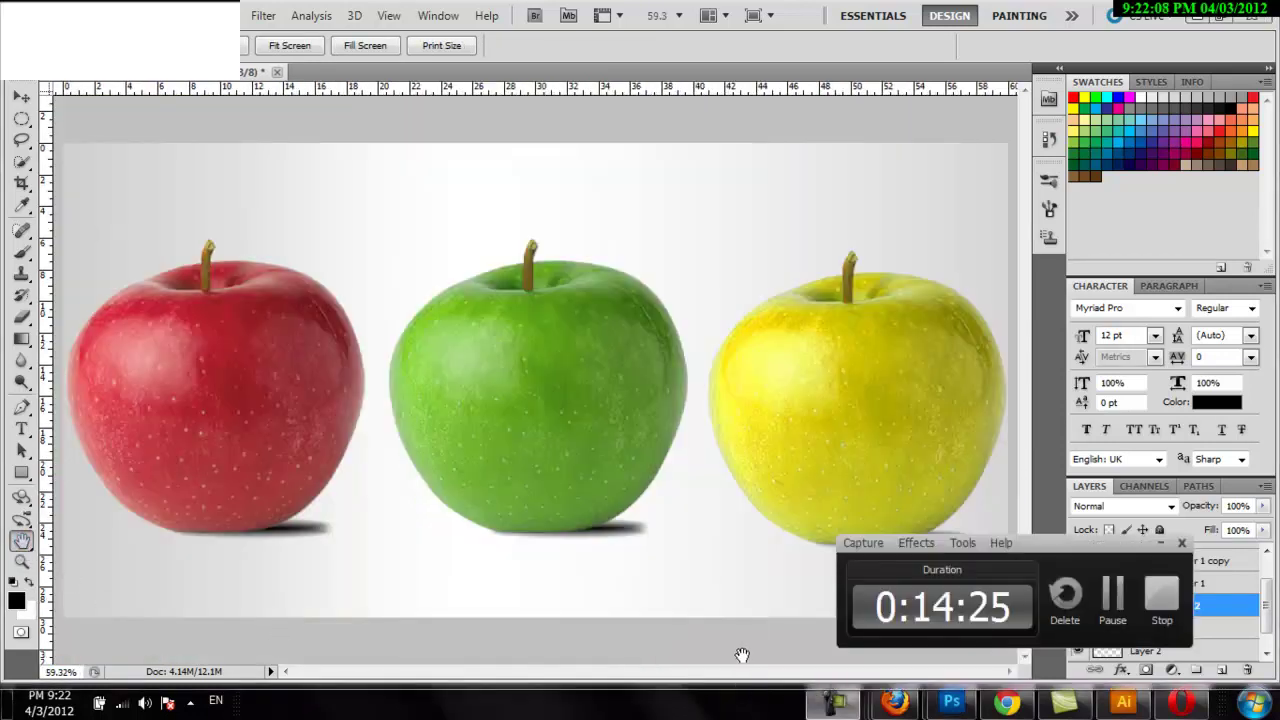